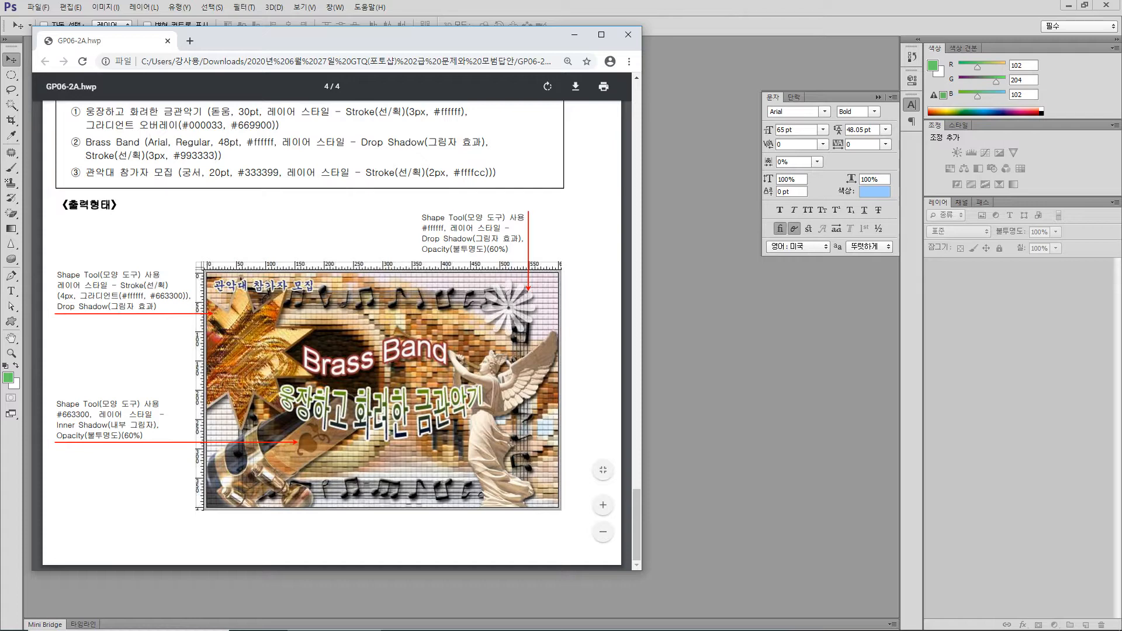
Open the source images 2급-9.jpg through 2급-13.jpg from the 소스파일 folder in Photoshop, as listed in the problem 4 conditions
{"action": "scroll", "coordinate": [342, 336], "scroll_direction": "up", "scroll_amount": 6}
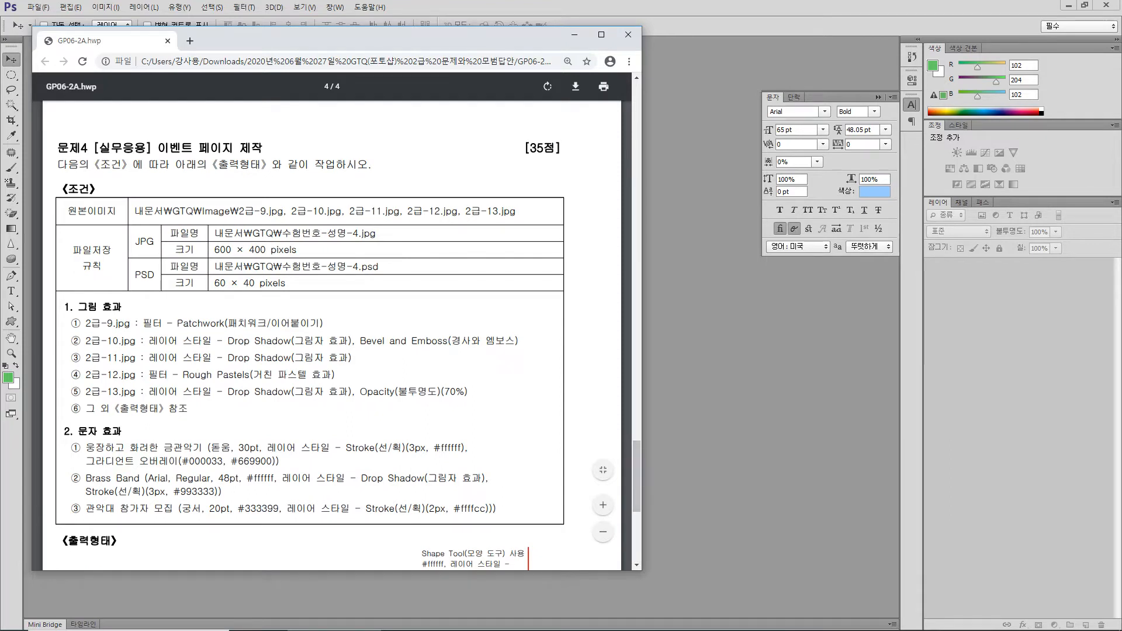
{"action": "left_click_drag", "start_coordinate": [254, 211], "coordinate": [515, 211]}
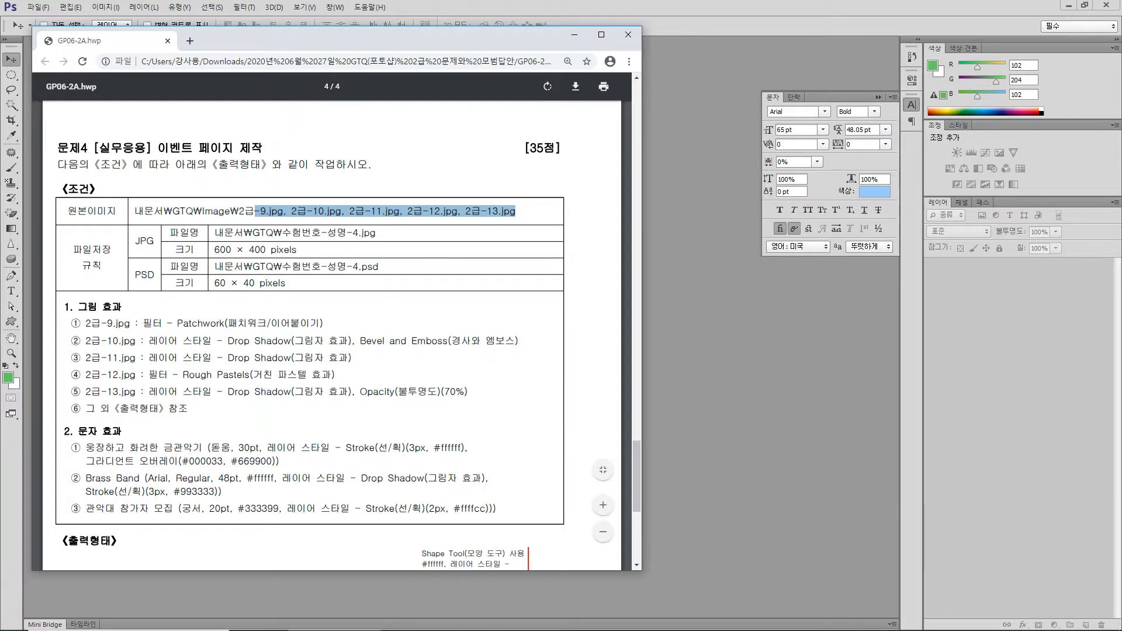
{"action": "left_click", "coordinate": [701, 281]}
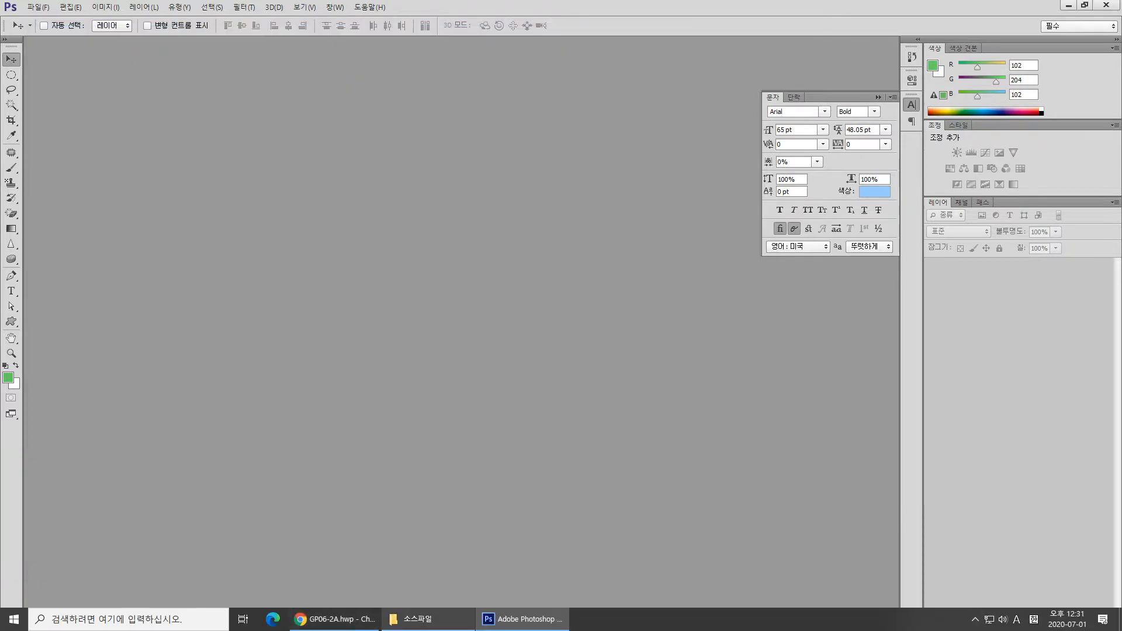
{"action": "left_click", "coordinate": [418, 619]}
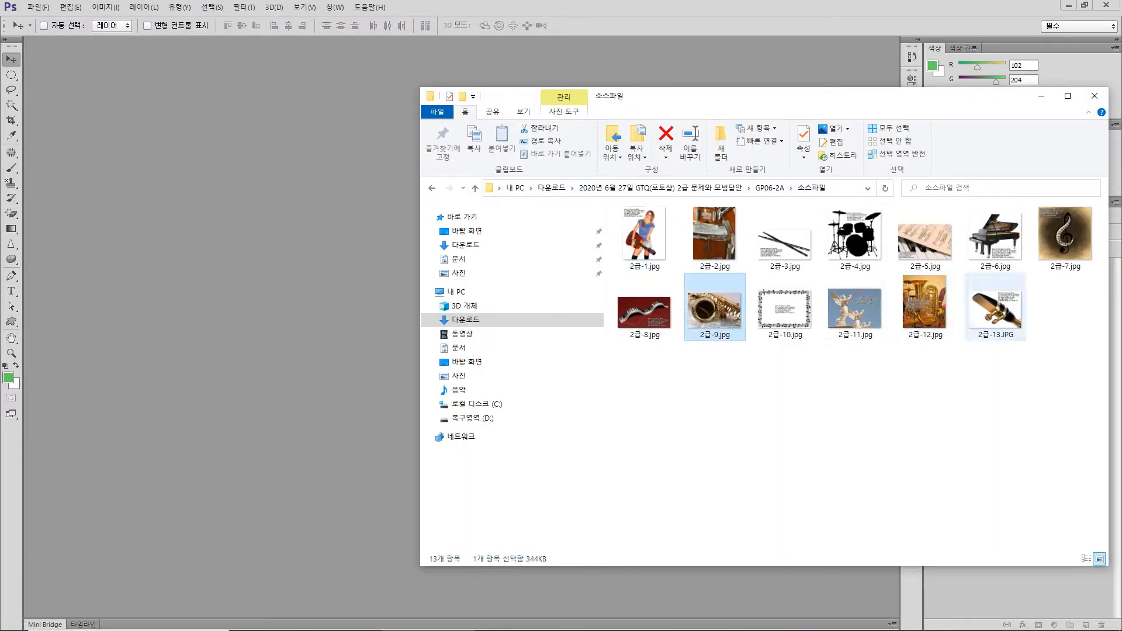
{"action": "left_click", "coordinate": [996, 307], "text": "shift"}
{"action": "left_click_drag", "start_coordinate": [1003, 362], "coordinate": [190, 254]}
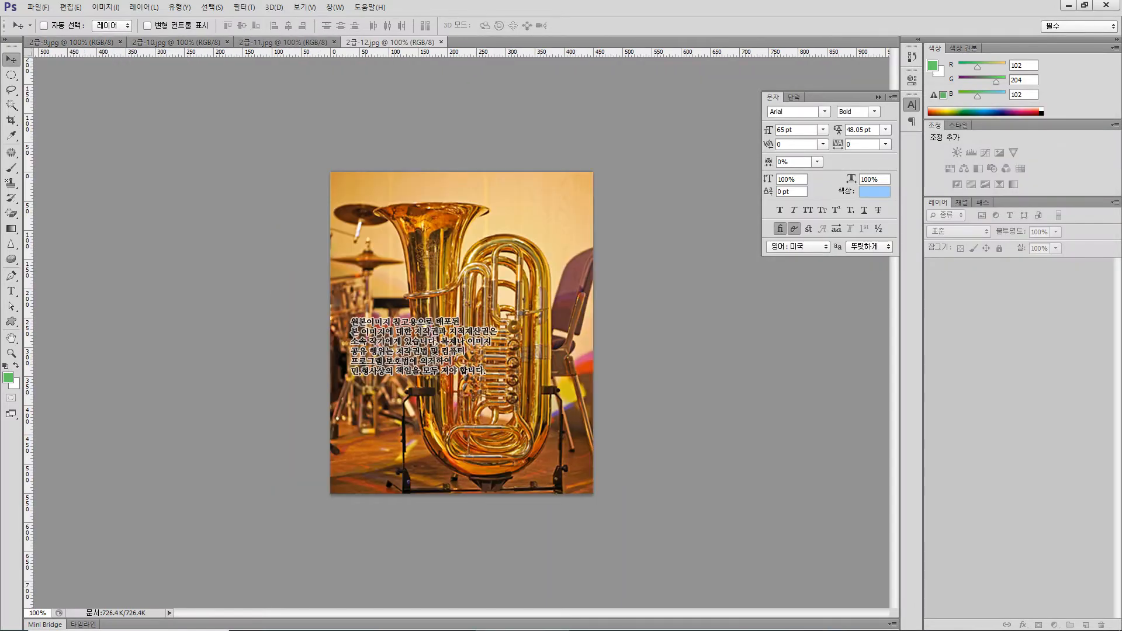
Start a new document and set its size to 600 pixels wide and 400 pixels high
{"action": "key", "text": "alt+f"}
{"action": "key", "text": "Return"}
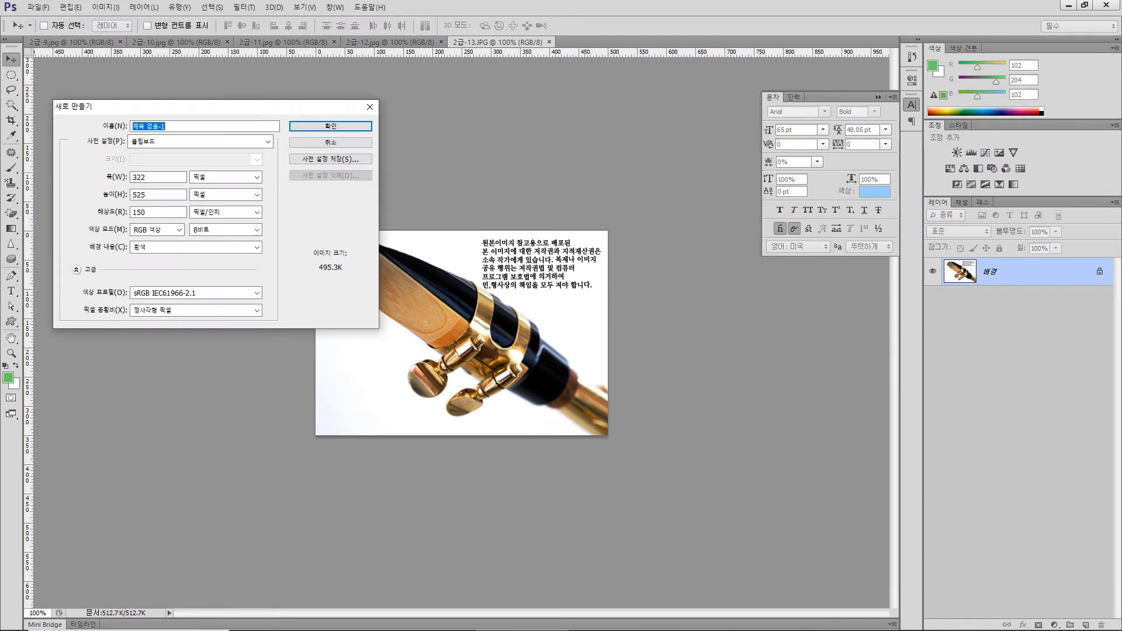
{"action": "double_click", "coordinate": [140, 177]}
{"action": "type", "text": "600"}
{"action": "key", "text": "Tab"}
Set the new document's resolution to 72 pixels/inch and create it
{"action": "key", "text": "Tab"}
{"action": "type", "text": "400"}
{"action": "key", "text": "Tab"}
{"action": "key", "text": "Tab"}
{"action": "type", "text": "72"}
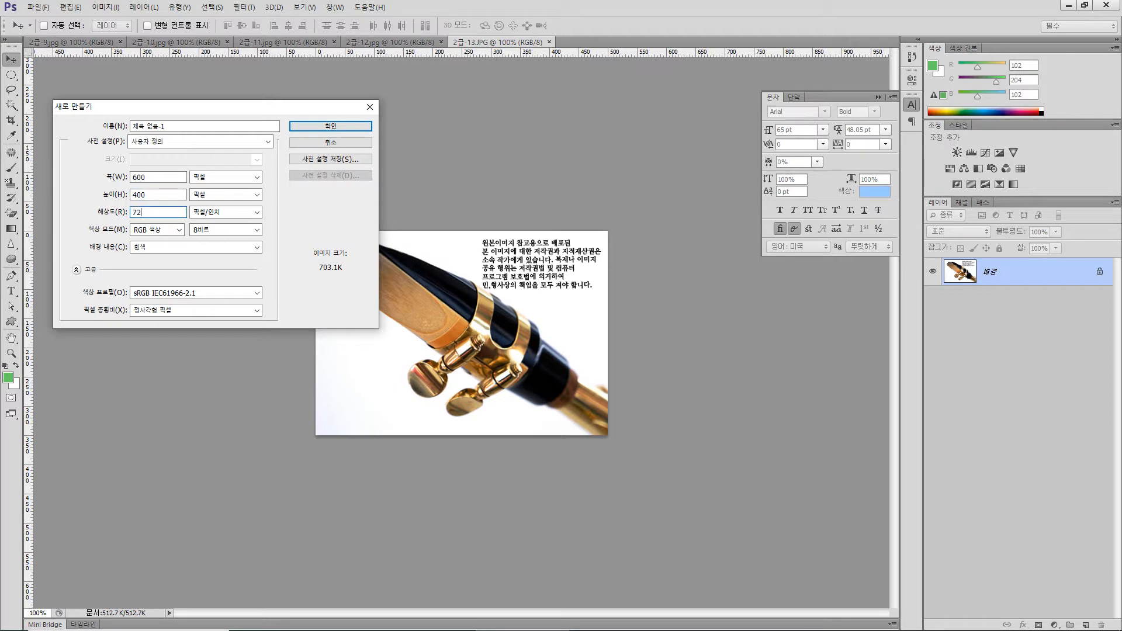
{"action": "key", "text": "Tab"}
{"action": "key", "text": "Tab"}
{"action": "left_click", "coordinate": [144, 212]}
{"action": "double_click", "coordinate": [144, 212]}
{"action": "type", "text": "72"}
{"action": "double_click", "coordinate": [137, 212]}
{"action": "left_click", "coordinate": [318, 127]}
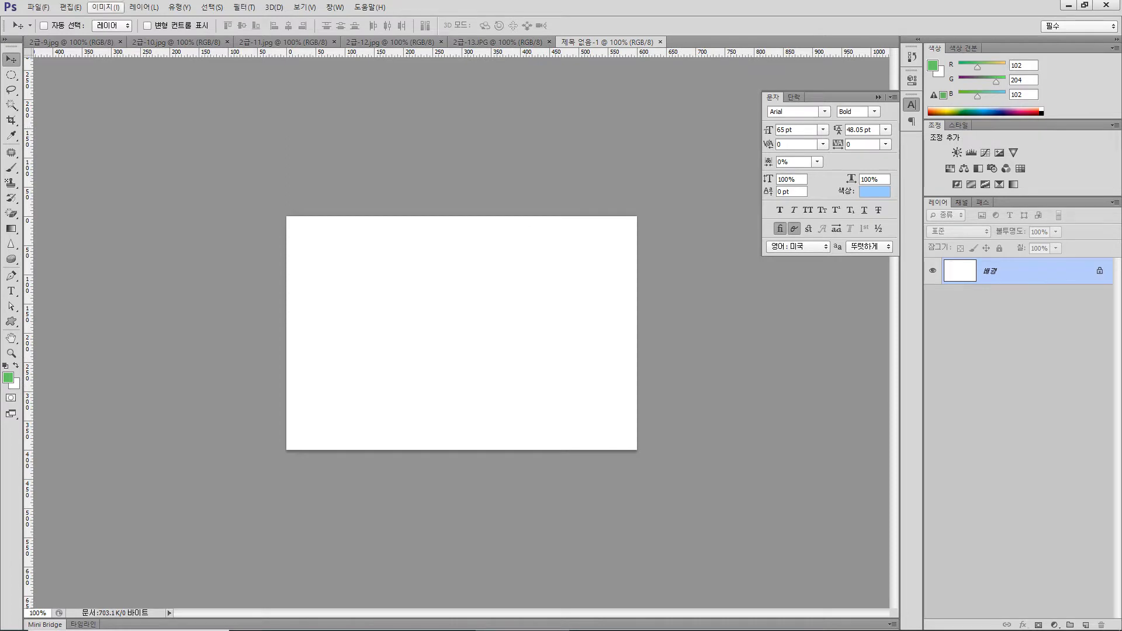
Check the blank document's pixel dimensions and resolution in the Image Size settings
{"action": "left_click", "coordinate": [106, 7]}
{"action": "left_click", "coordinate": [117, 92]}
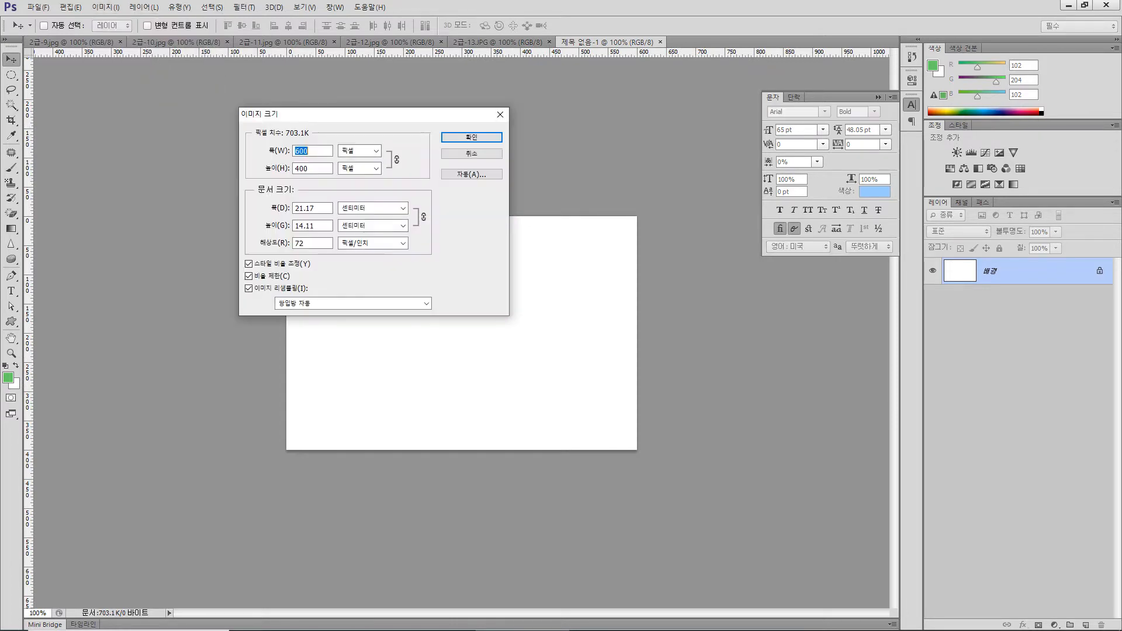
{"action": "double_click", "coordinate": [301, 243]}
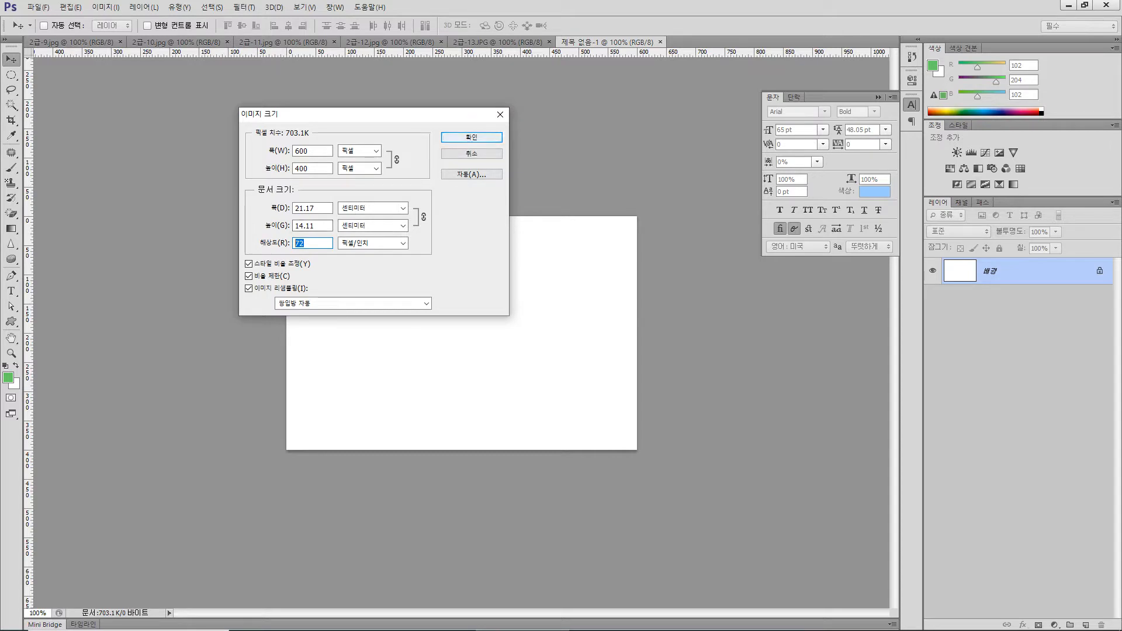
{"action": "key", "text": "Tab"}
{"action": "key", "text": "Tab"}
{"action": "key", "text": "Return"}
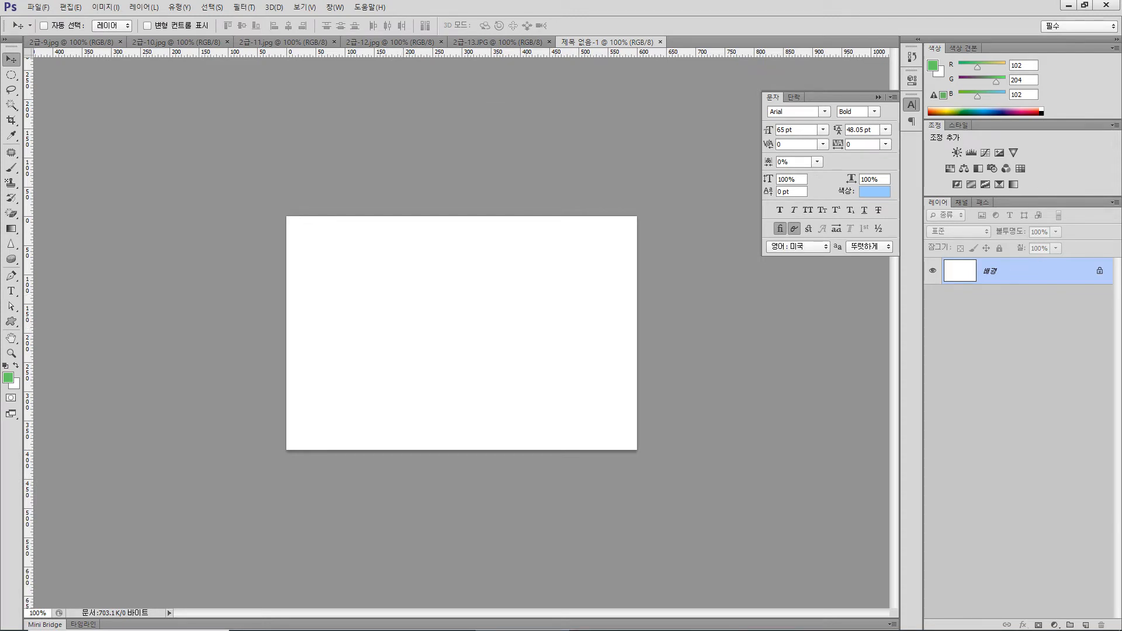
Copy the whole saxophone picture from 2급-9.jpg and paste it into the blank document
{"action": "key", "text": "ctrl+Tab"}
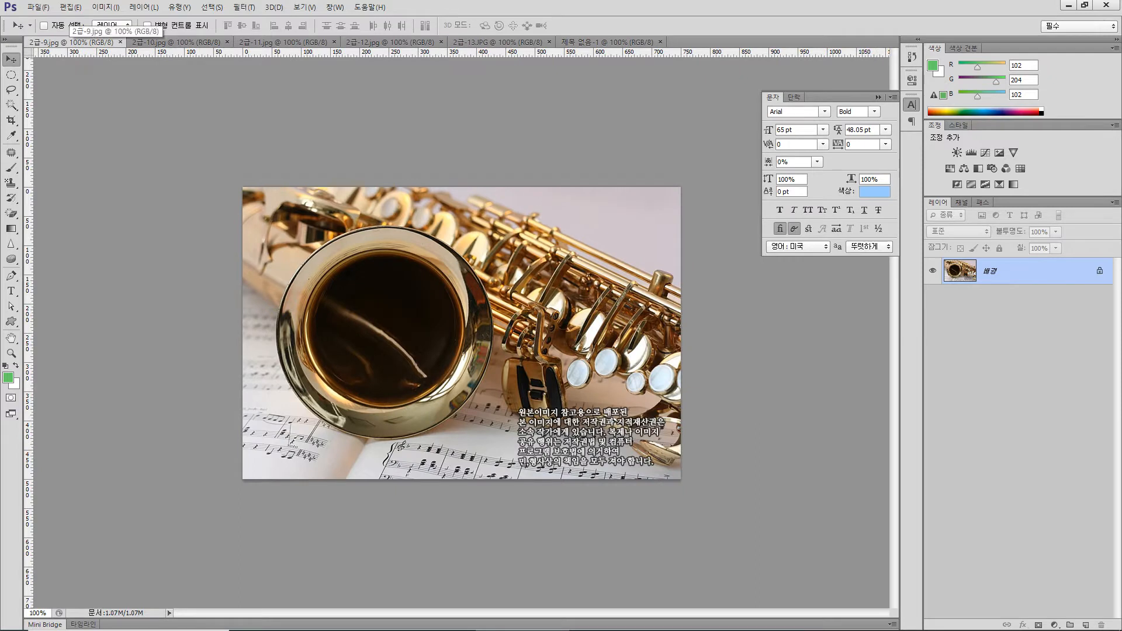
{"action": "key", "text": "ctrl+a"}
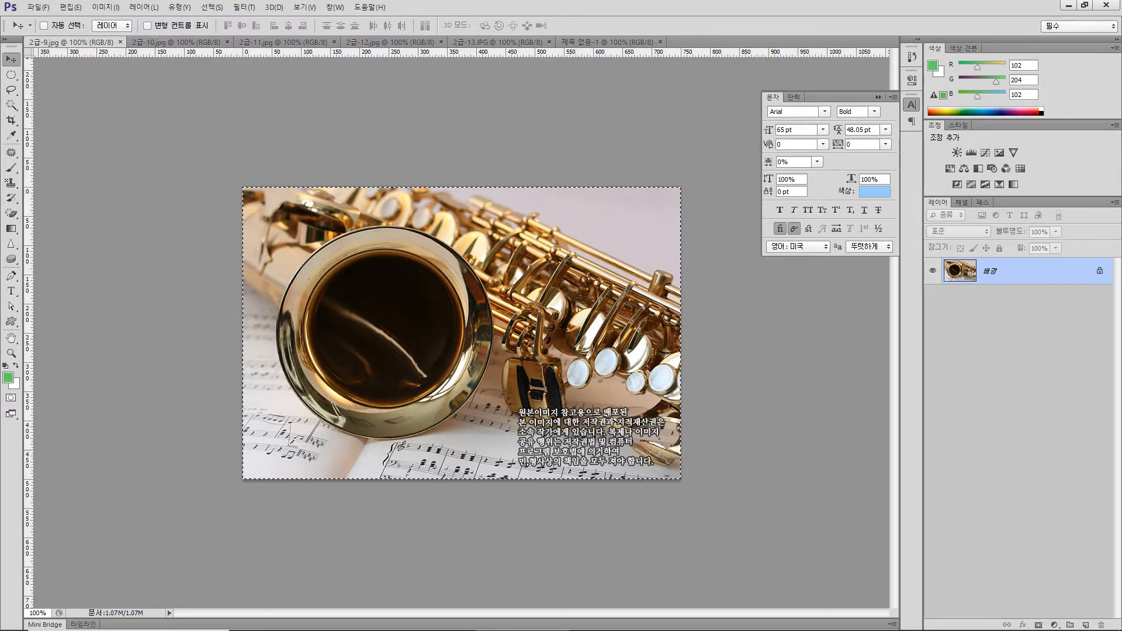
{"action": "key", "text": "ctrl+c"}
{"action": "left_click", "coordinate": [608, 42]}
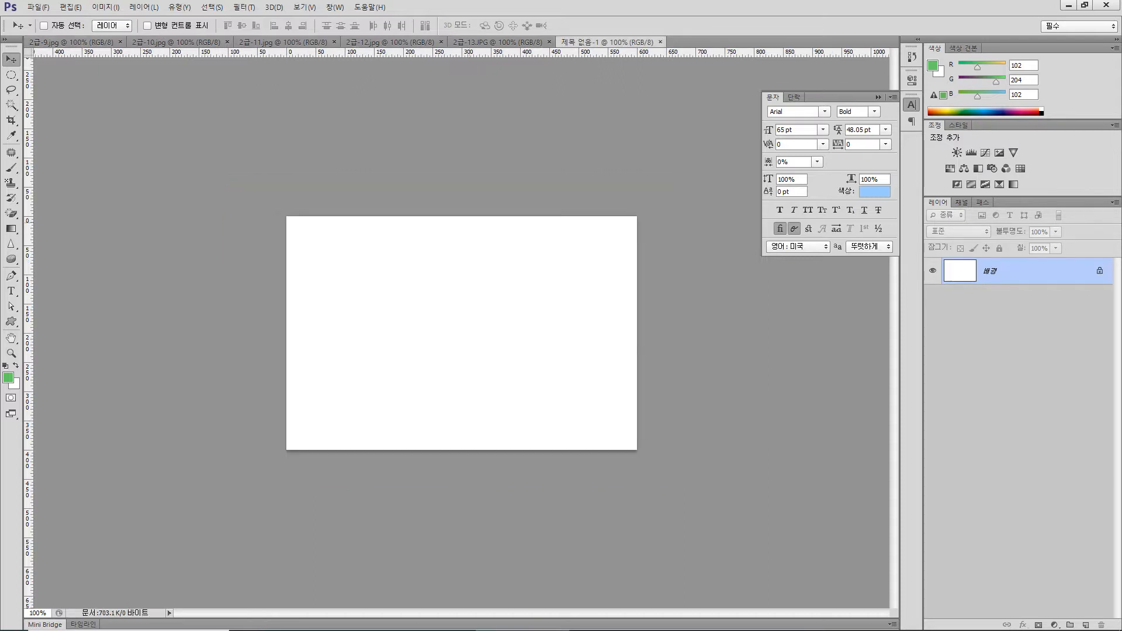
{"action": "key", "text": "ctrl+v"}
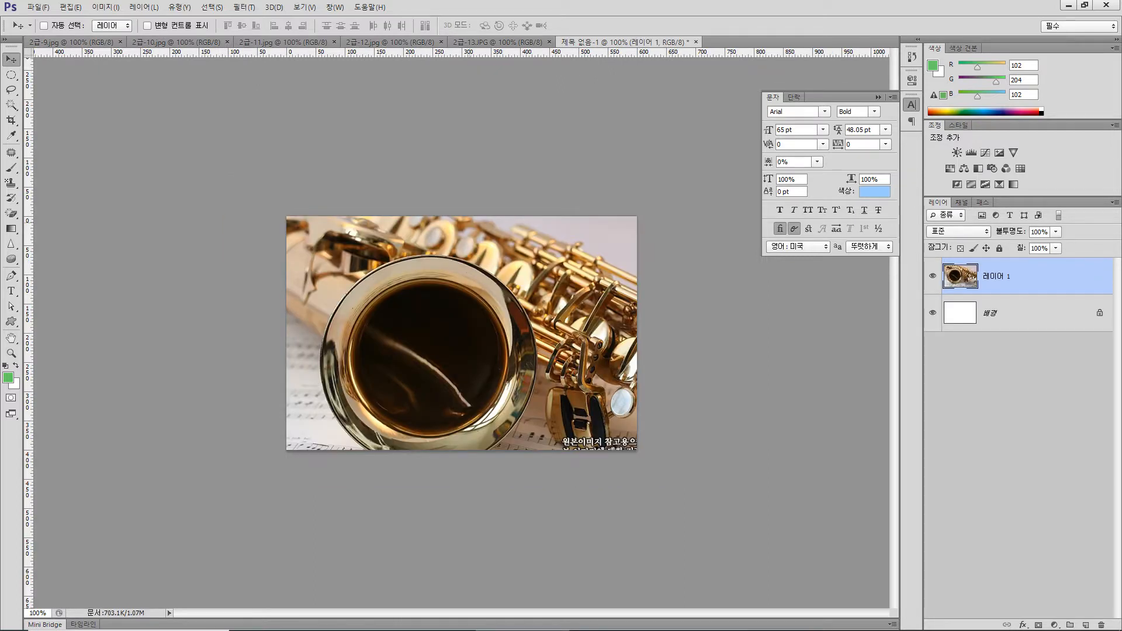
Scale the pasted saxophone layer down to about 80.4% so it fits the canvas
{"action": "key", "text": "ctrl+t"}
{"action": "left_click_drag", "start_coordinate": [724, 508], "coordinate": [639, 450]}
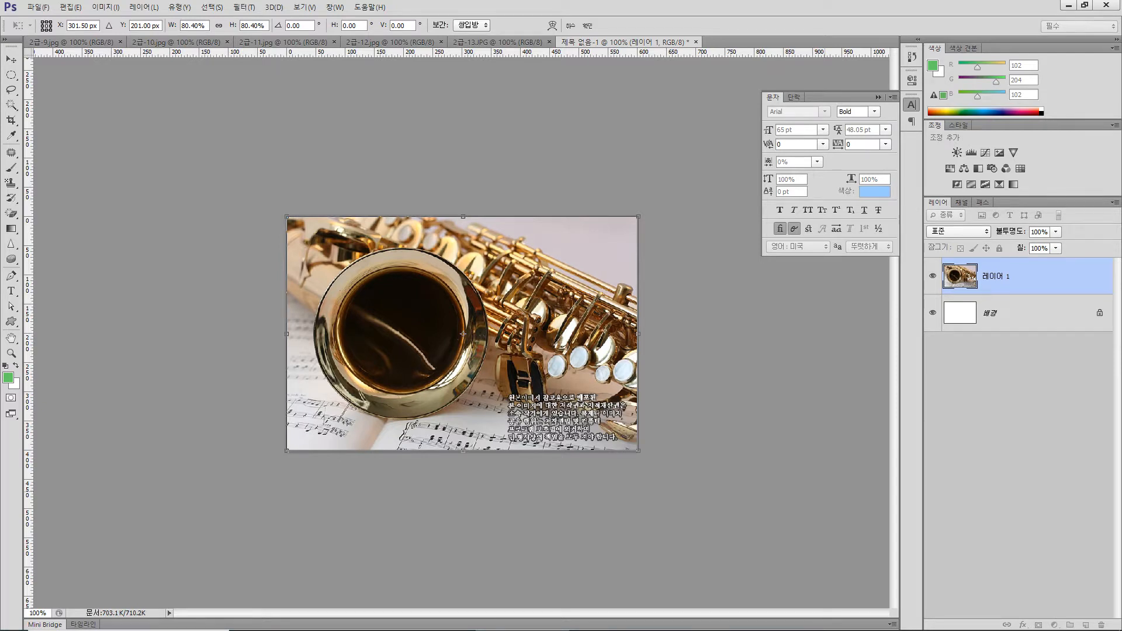
{"action": "key", "text": "Return"}
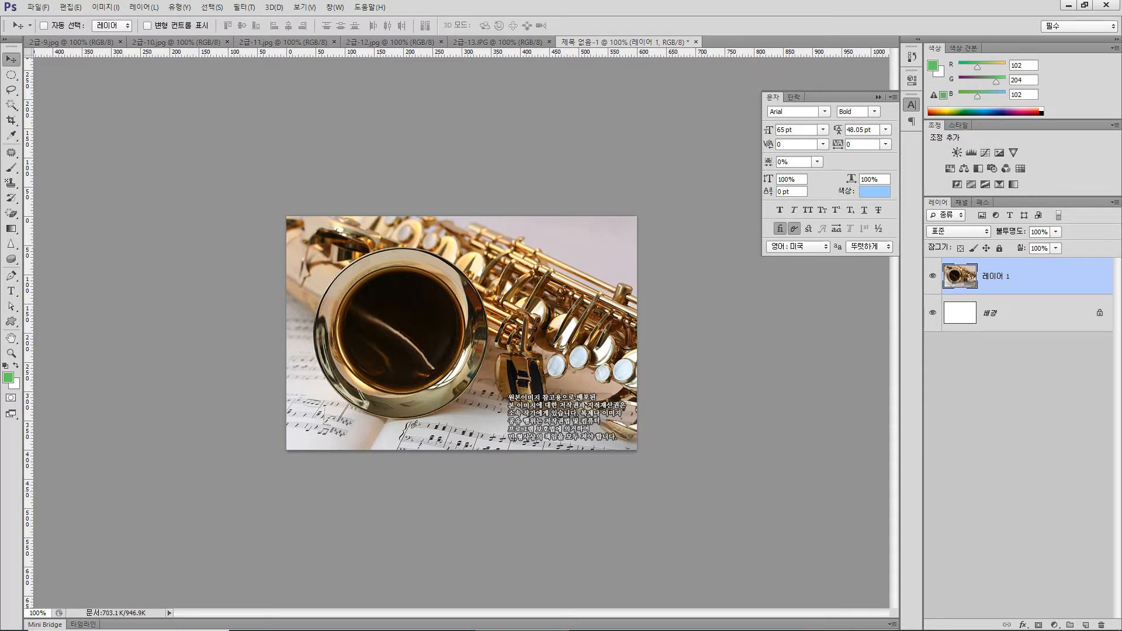
Apply the Patchwork (이어붙이기) filter to the saxophone layer from the Filter Gallery
{"action": "left_click", "coordinate": [243, 7]}
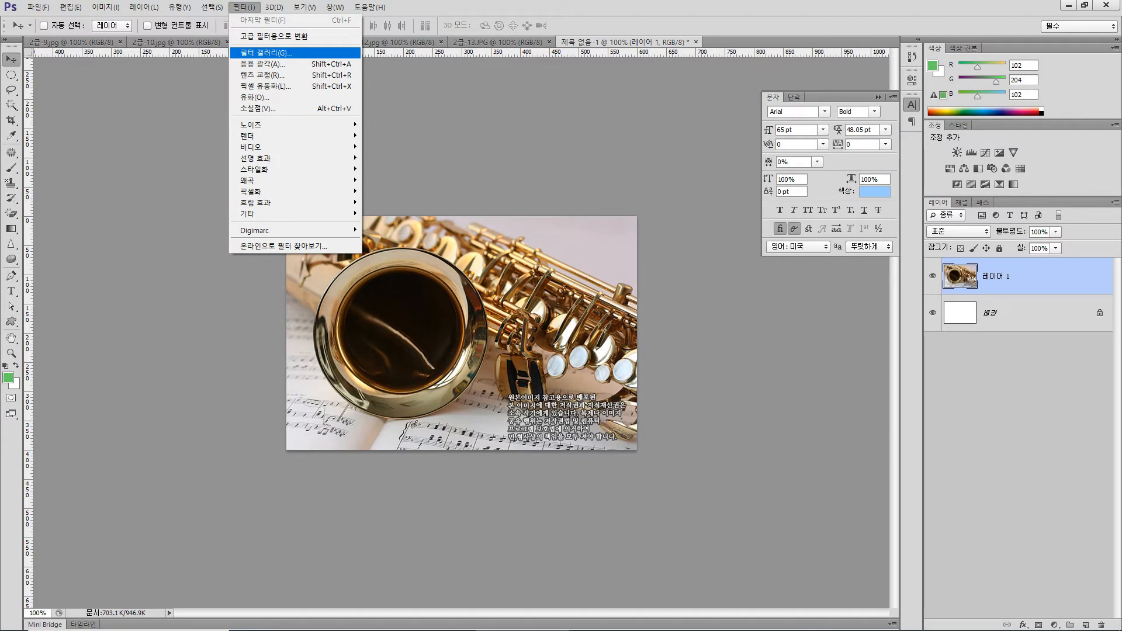
{"action": "left_click", "coordinate": [266, 52]}
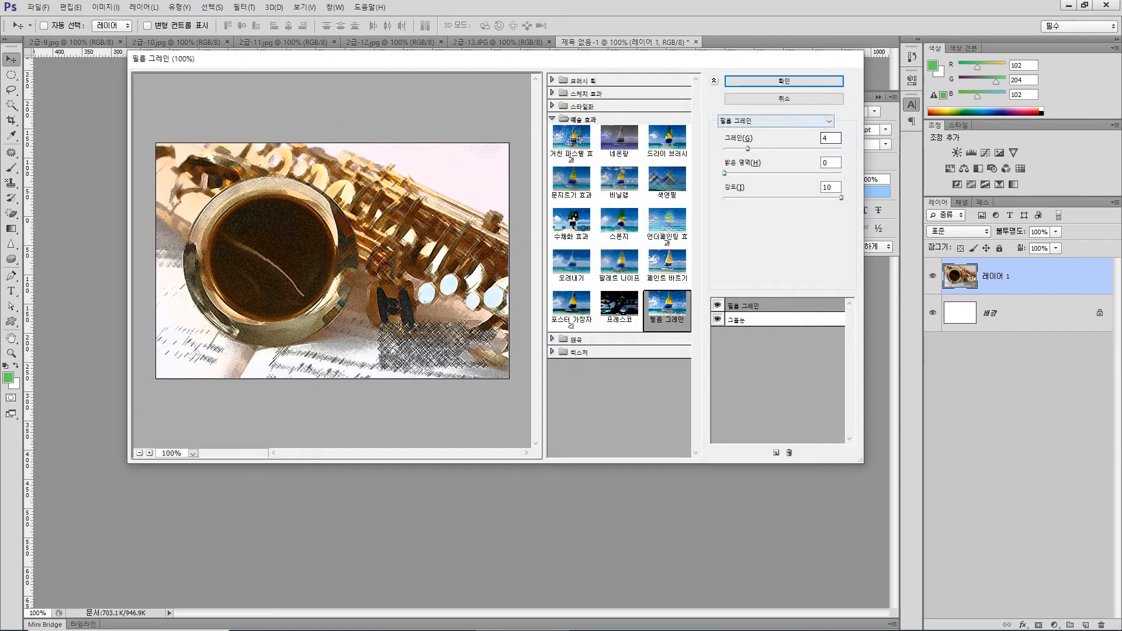
{"action": "left_click", "coordinate": [775, 121]}
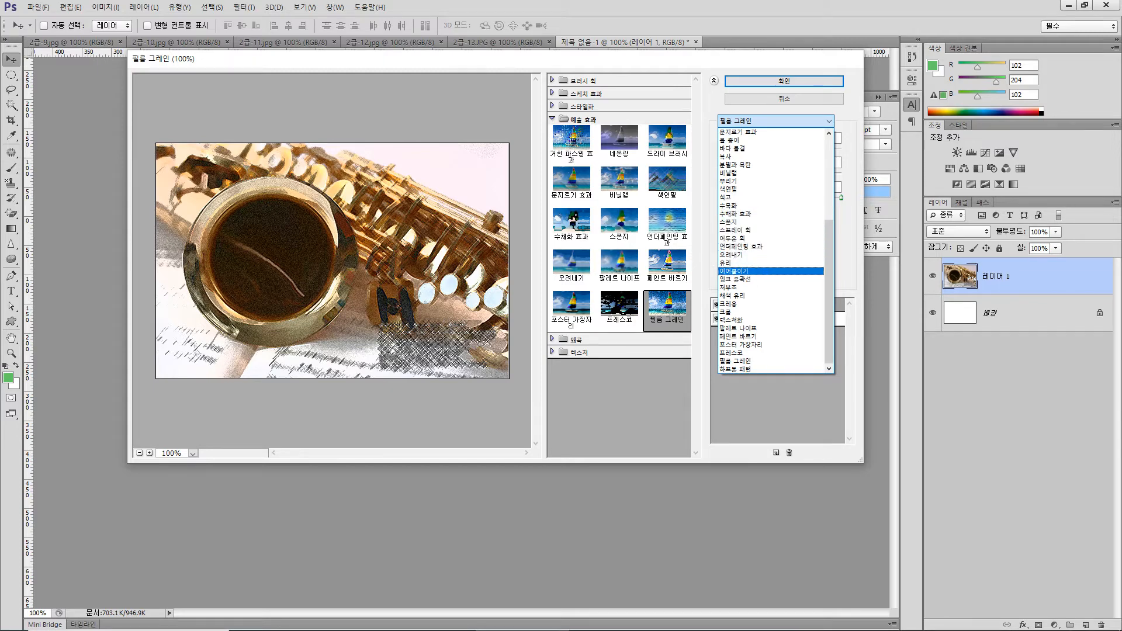
{"action": "left_click", "coordinate": [735, 271]}
{"action": "key", "text": "Return"}
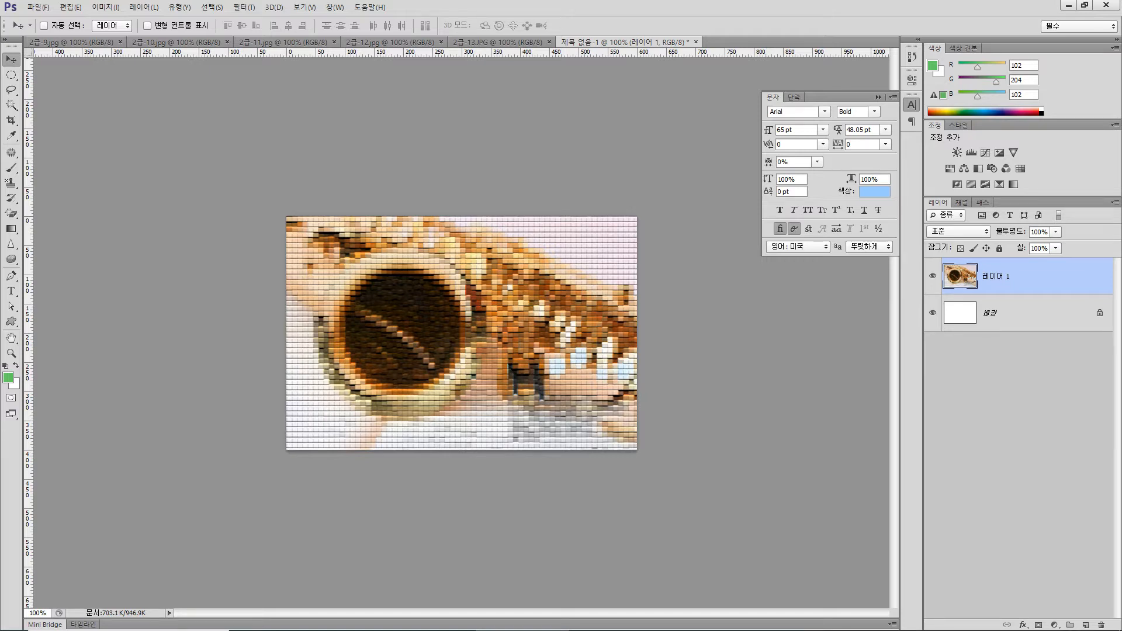
In 2급-10.jpg, select all white areas using the Magic Wand with the contiguous (인접) option off
{"action": "left_click", "coordinate": [175, 42]}
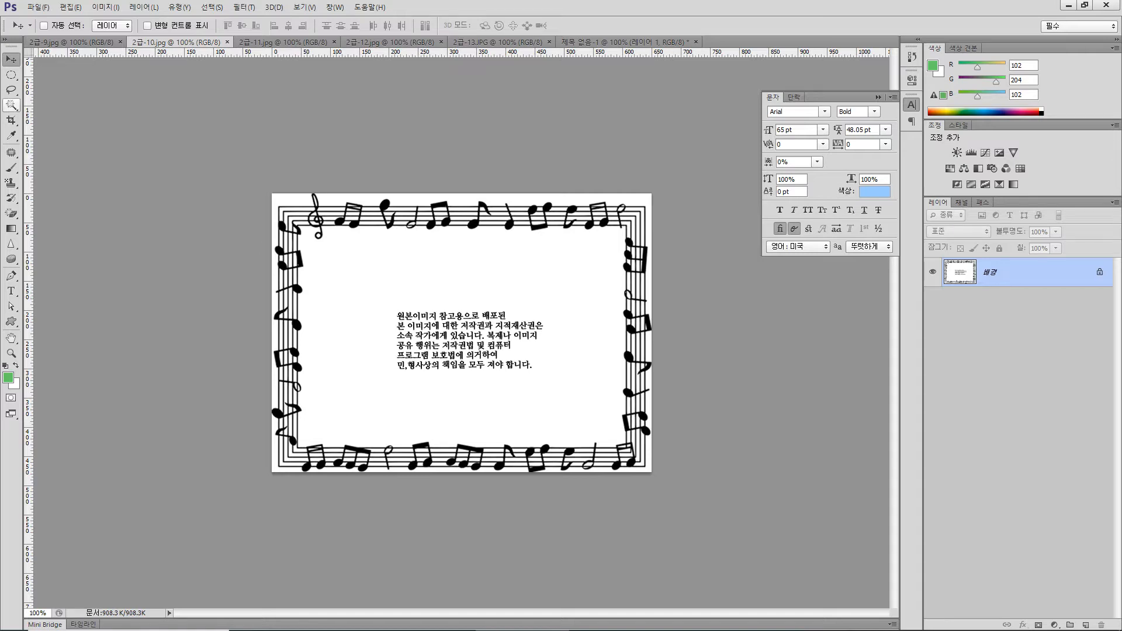
{"action": "left_click", "coordinate": [11, 106]}
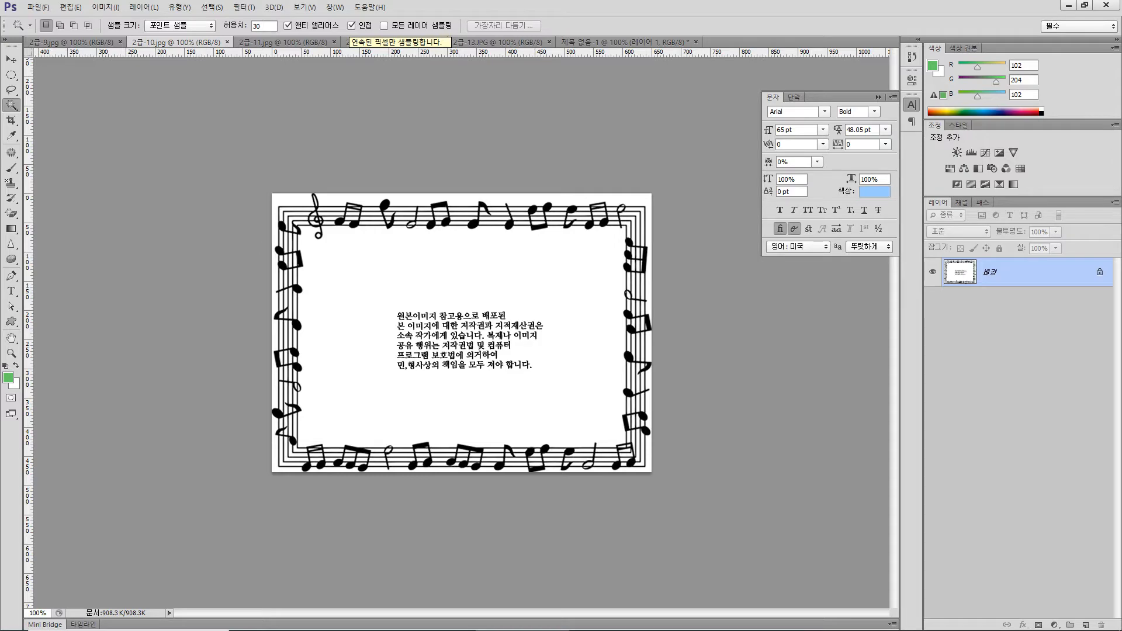
{"action": "left_click", "coordinate": [351, 26]}
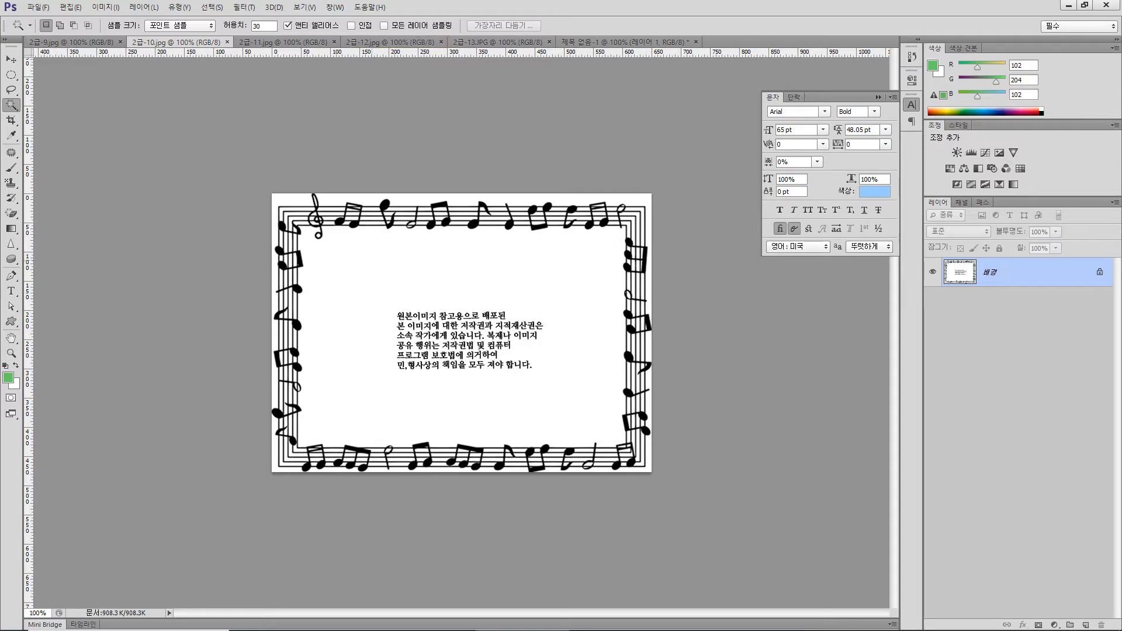
{"action": "left_click", "coordinate": [371, 260]}
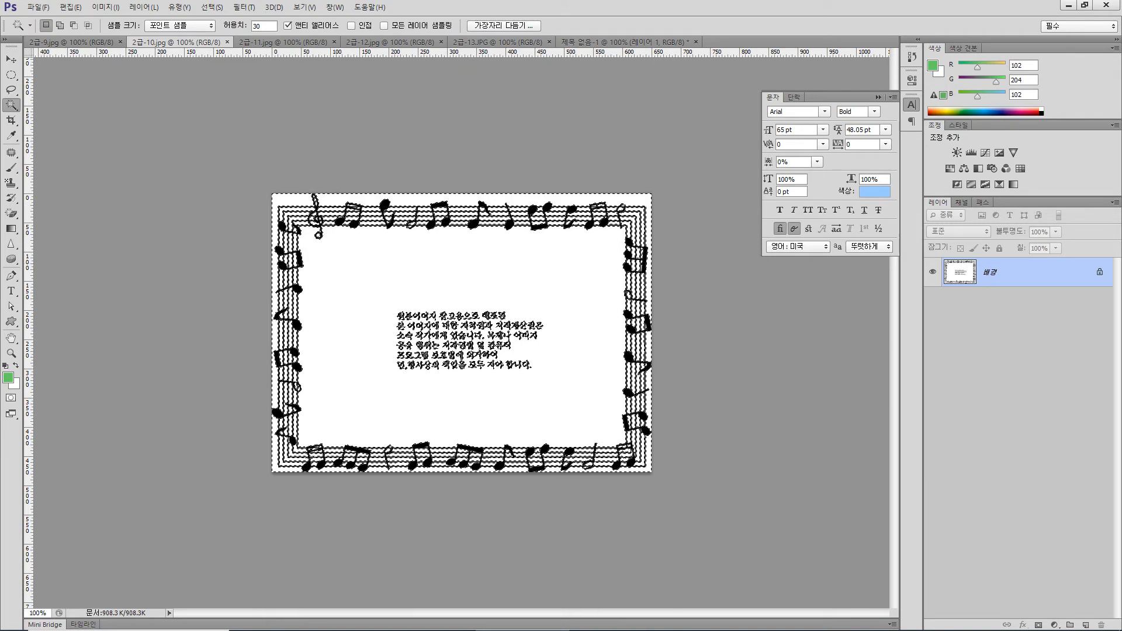
{"action": "key", "text": "ctrl+d"}
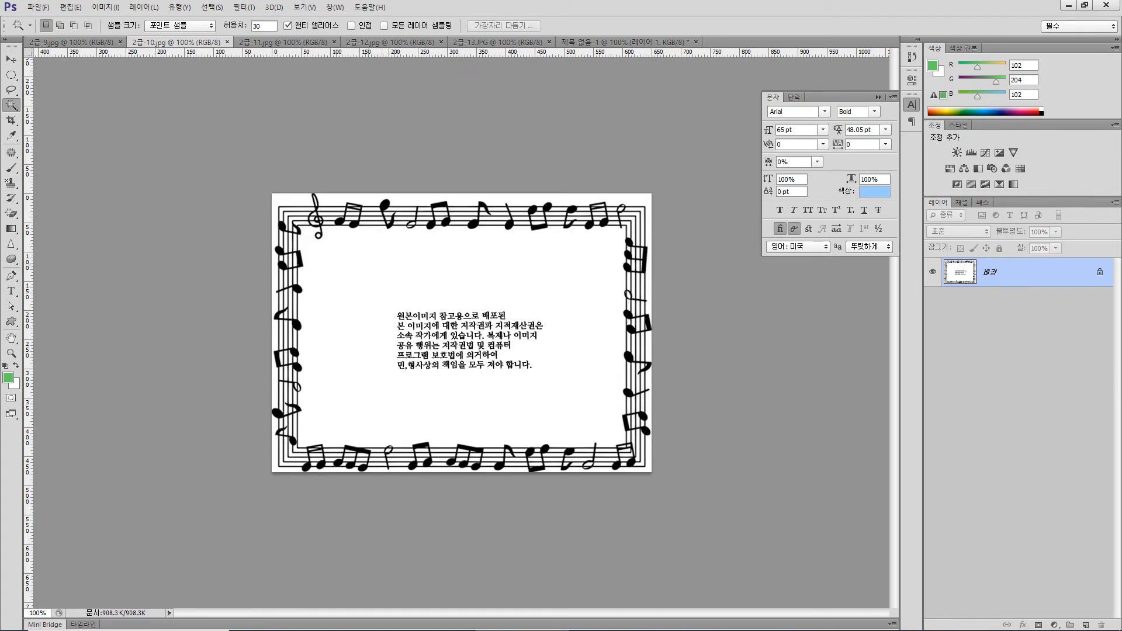
{"action": "left_click", "coordinate": [398, 264]}
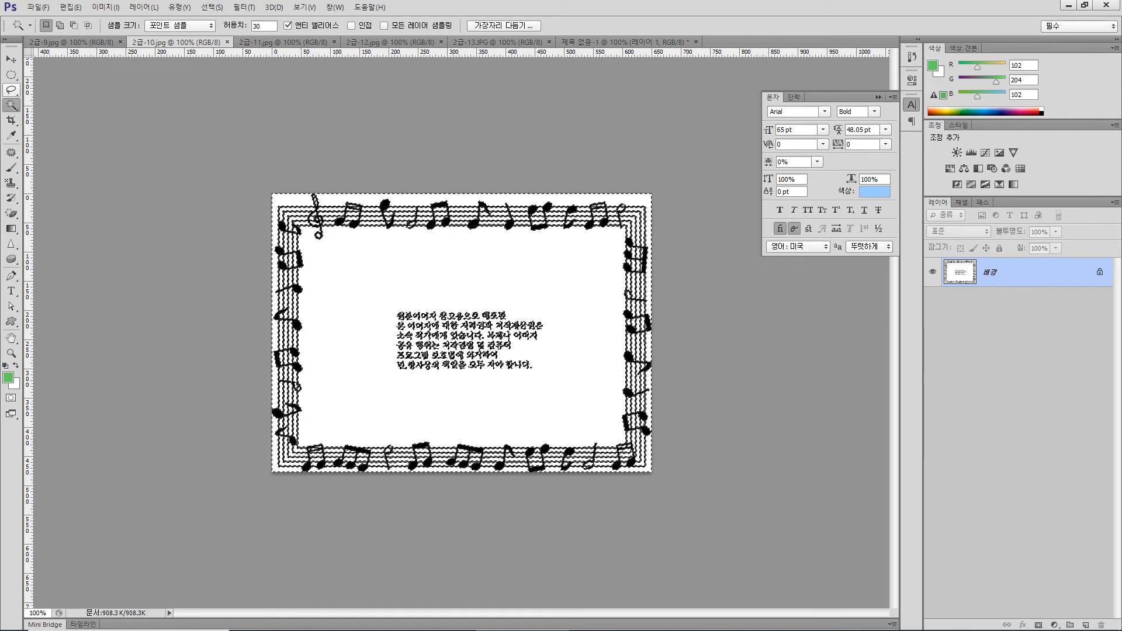
Add the central copyright text to the selection with the Lasso, and invert the selection to the music-note frame
{"action": "left_click", "coordinate": [10, 89]}
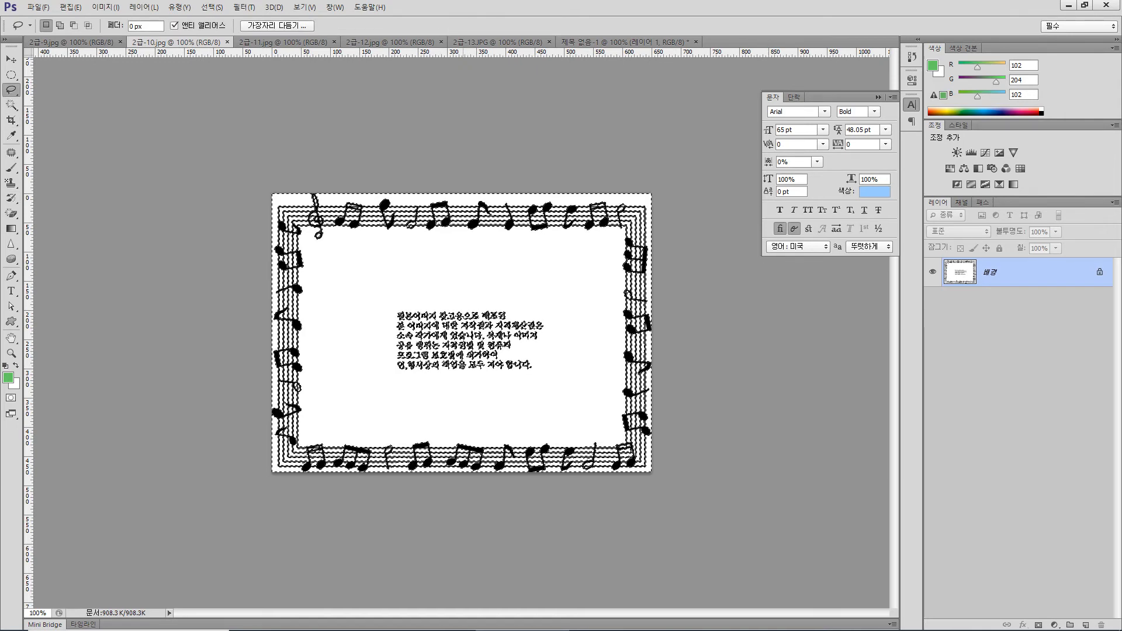
{"action": "key", "text": "shift"}
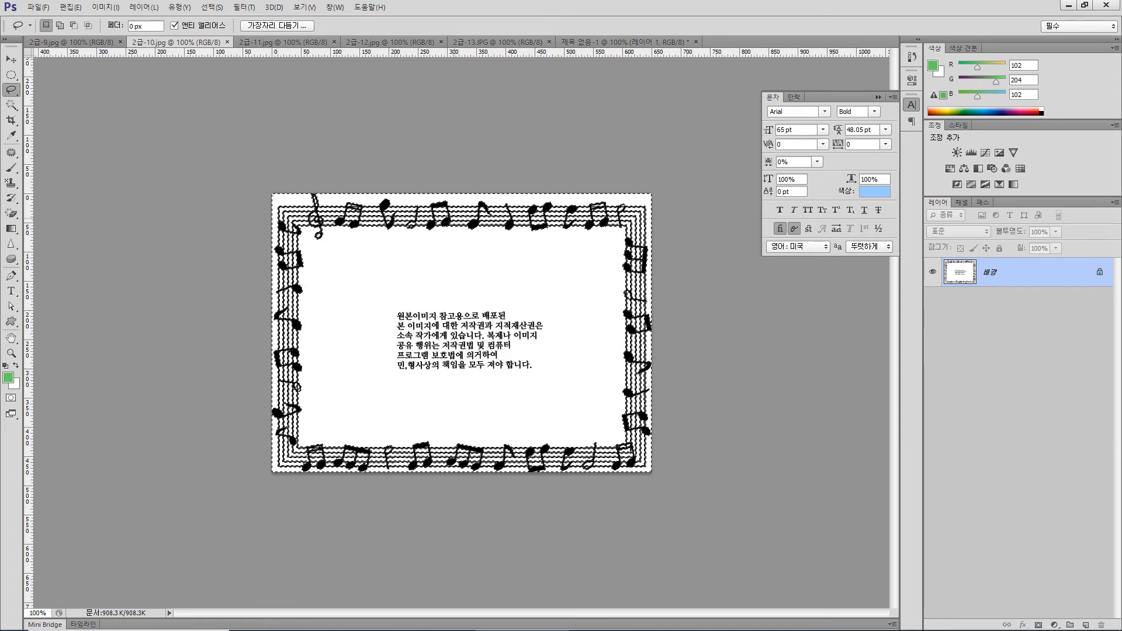
{"action": "left_click", "coordinate": [212, 7]}
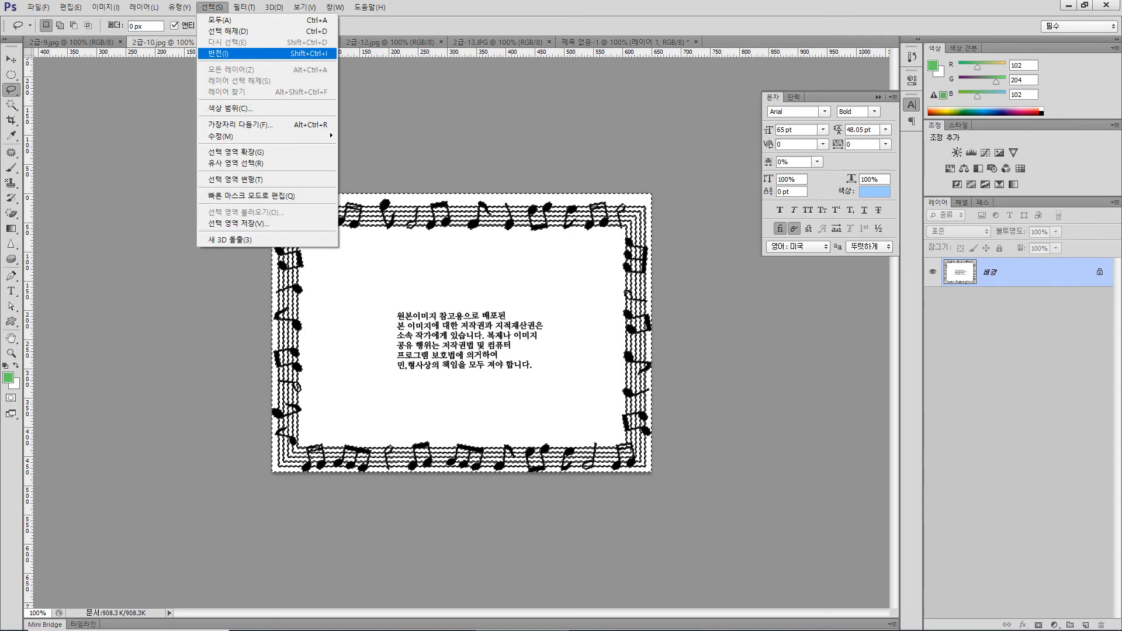
{"action": "left_click", "coordinate": [218, 54]}
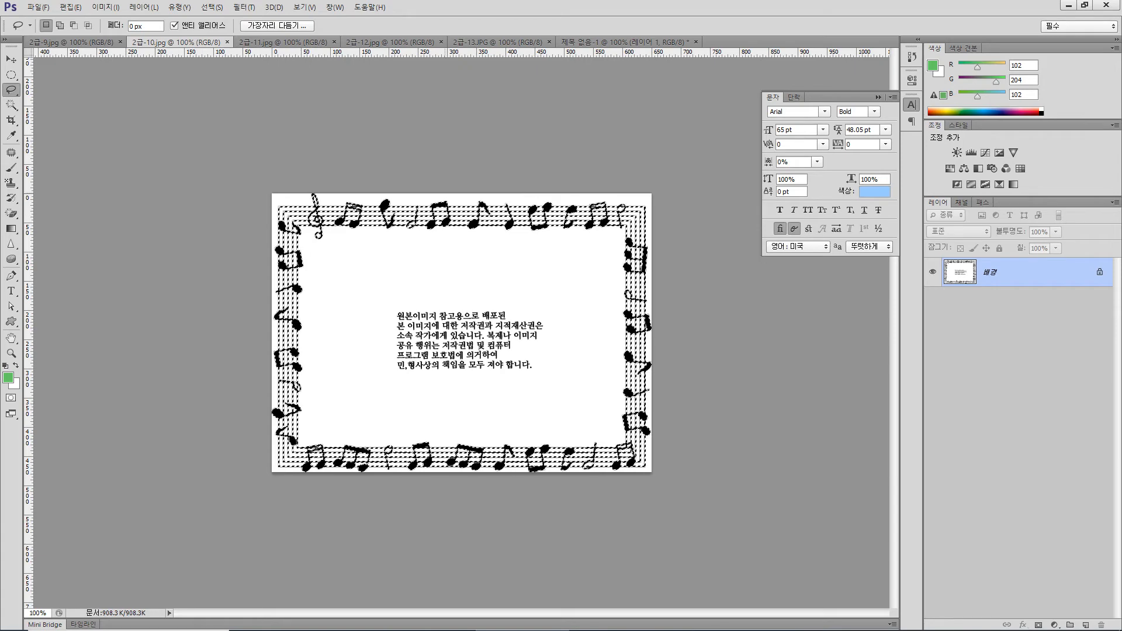
Paste the music-note frame into the untitled composition, scale it to about 77.5%, and centre it over the saxophone background
{"action": "left_click", "coordinate": [625, 42]}
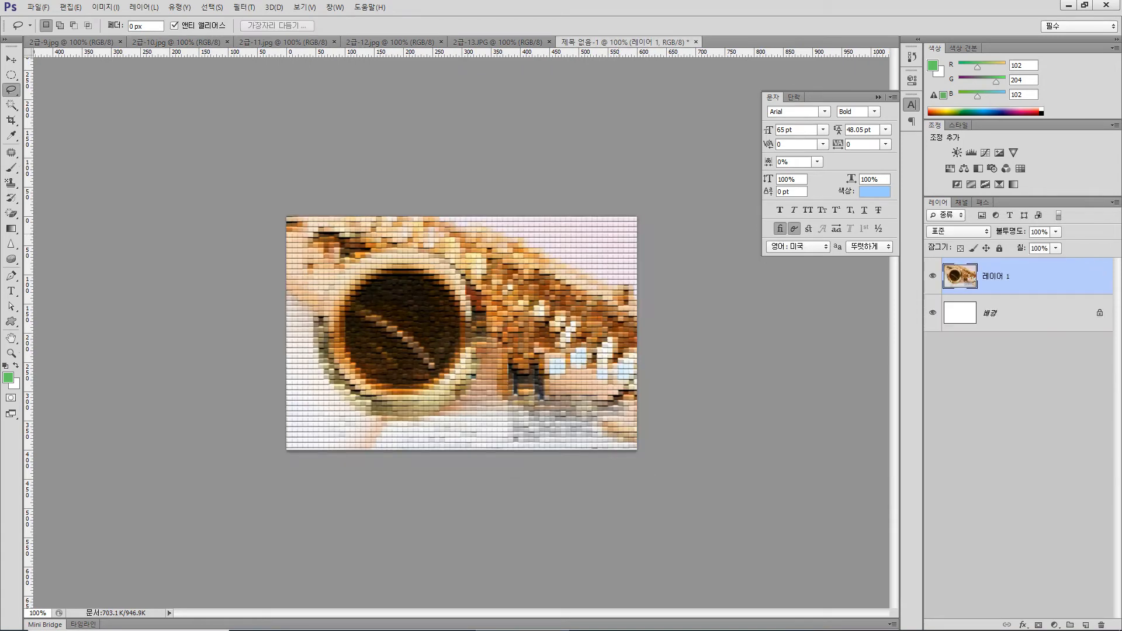
{"action": "key", "text": "ctrl+v"}
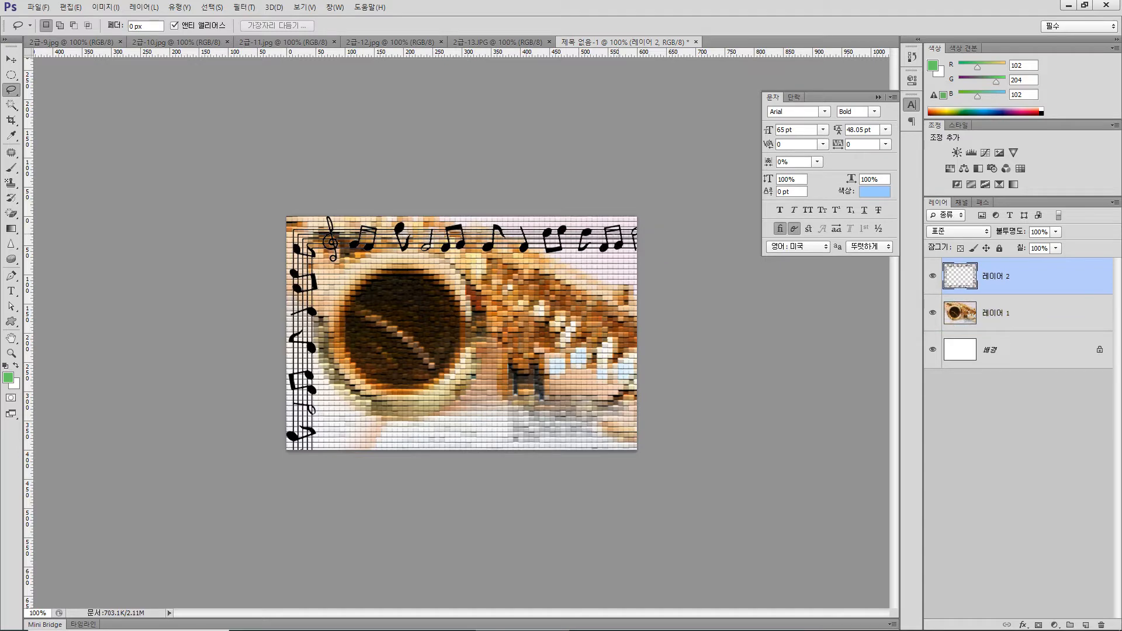
{"action": "key", "text": "ctrl+t"}
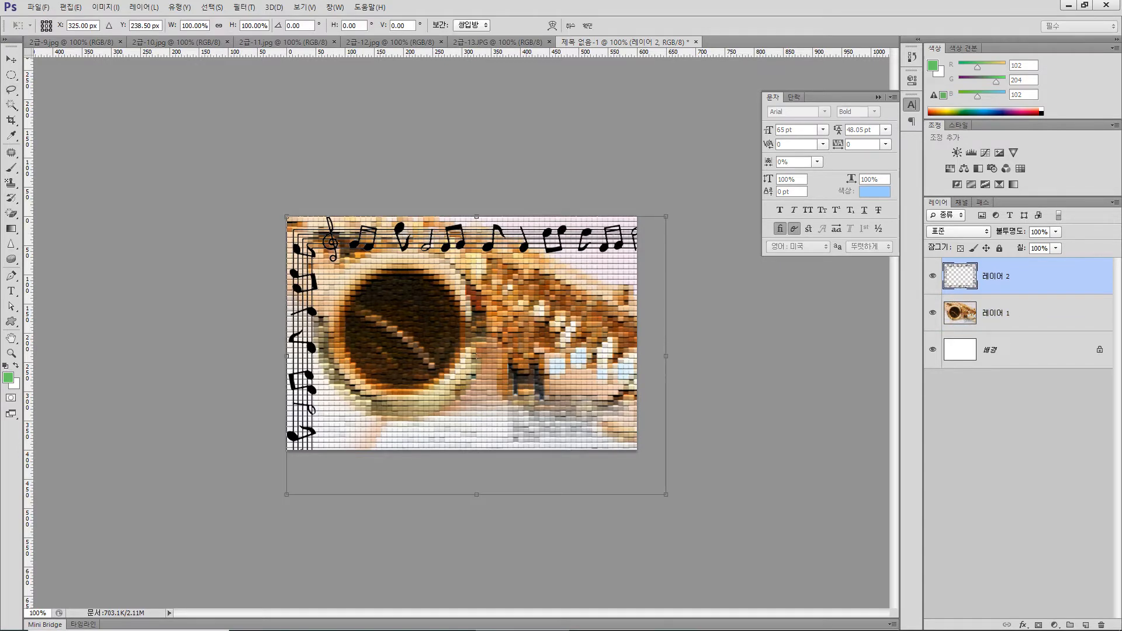
{"action": "left_click_drag", "start_coordinate": [666, 495], "coordinate": [601, 447]}
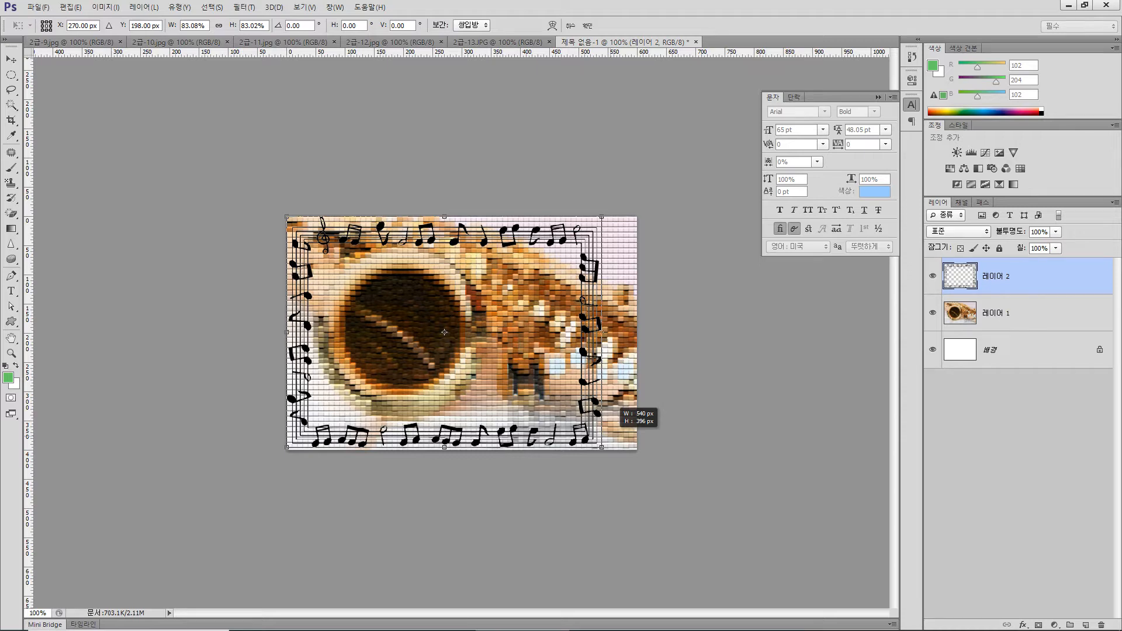
{"action": "left_click_drag", "start_coordinate": [602, 447], "coordinate": [593, 442]}
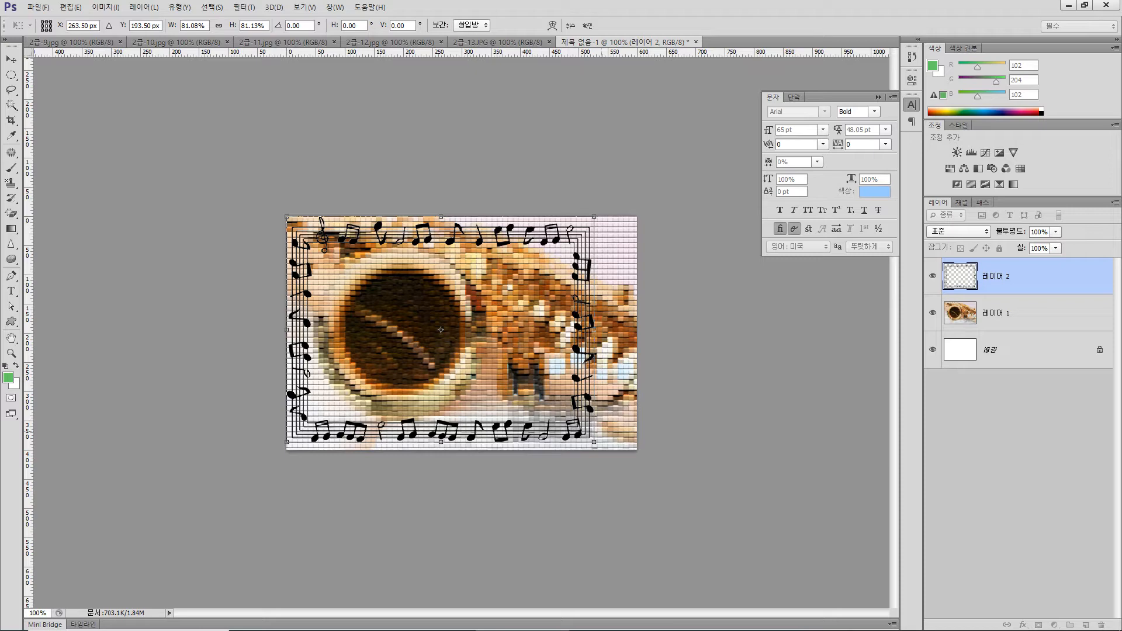
{"action": "left_click_drag", "start_coordinate": [594, 442], "coordinate": [580, 433]}
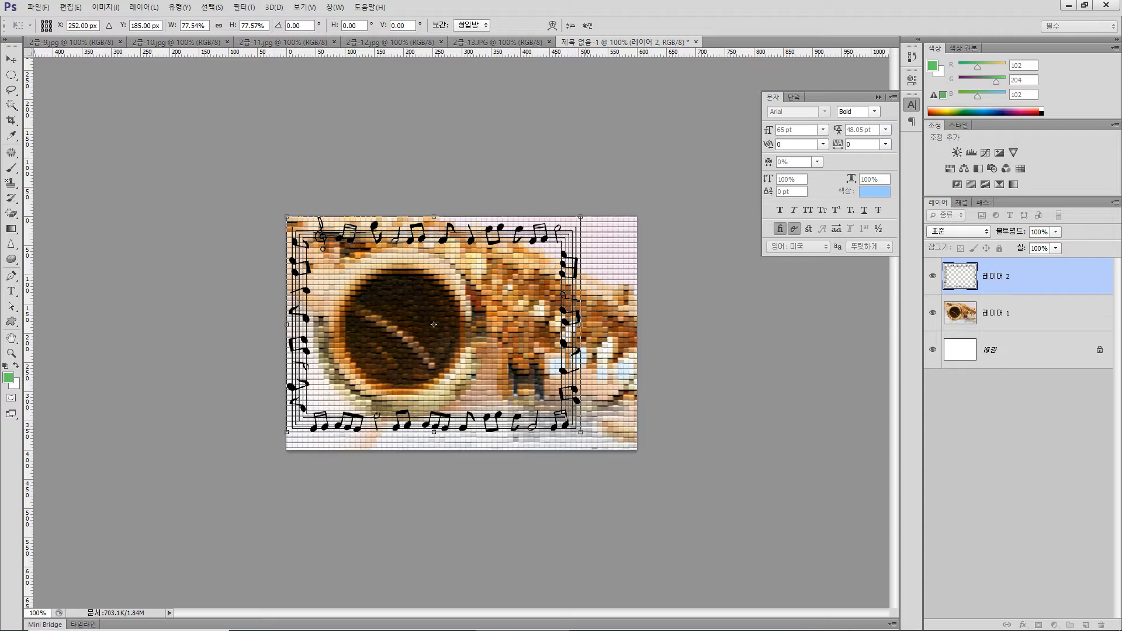
{"action": "left_click_drag", "start_coordinate": [573, 365], "coordinate": [602, 374]}
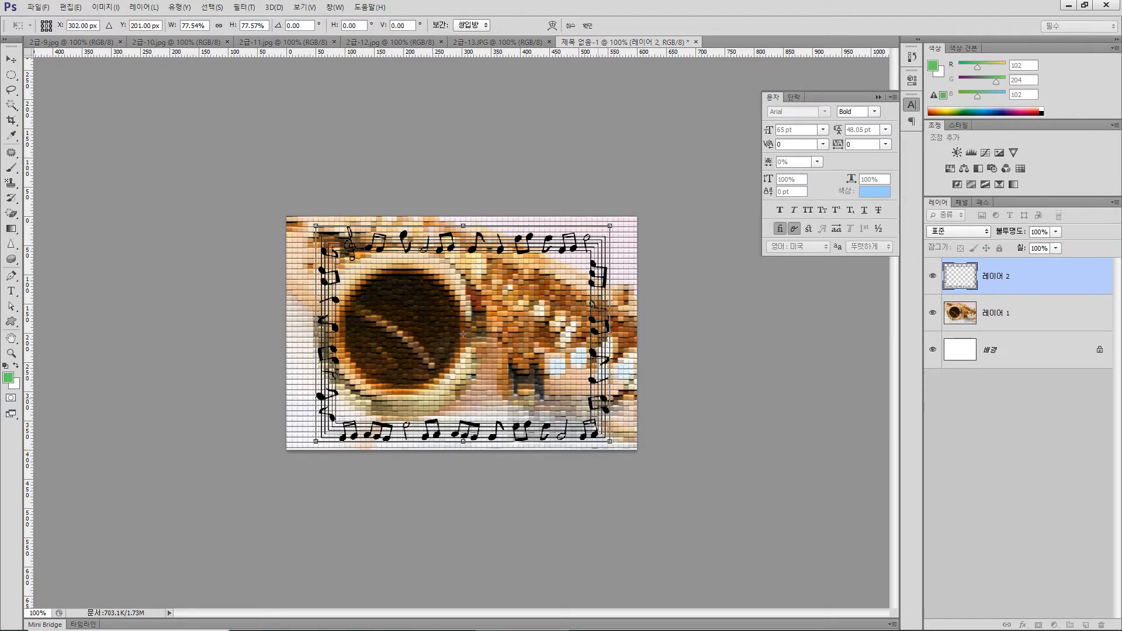
{"action": "key", "text": "Return"}
{"action": "key", "text": "l"}
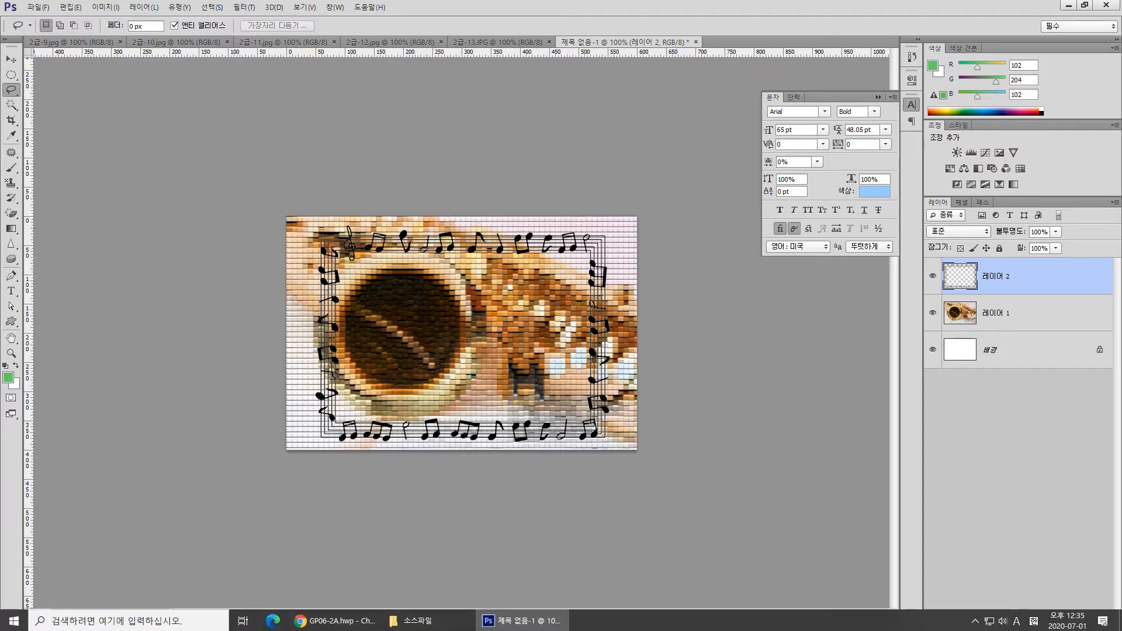
Add a Drop Shadow and an Inner Bevel (Bevel and Emboss) with default settings to the music-note frame layer
{"action": "left_click", "coordinate": [1023, 625]}
{"action": "left_click", "coordinate": [1028, 614]}
{"action": "left_click", "coordinate": [650, 238]}
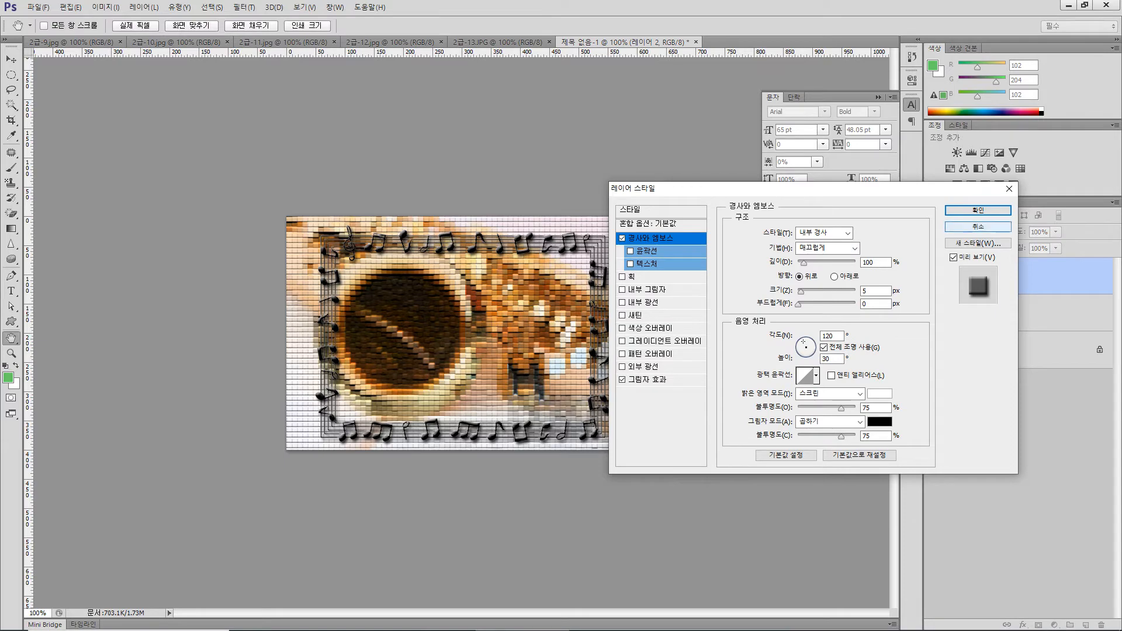
{"action": "left_click", "coordinate": [978, 210]}
{"action": "key", "text": "l"}
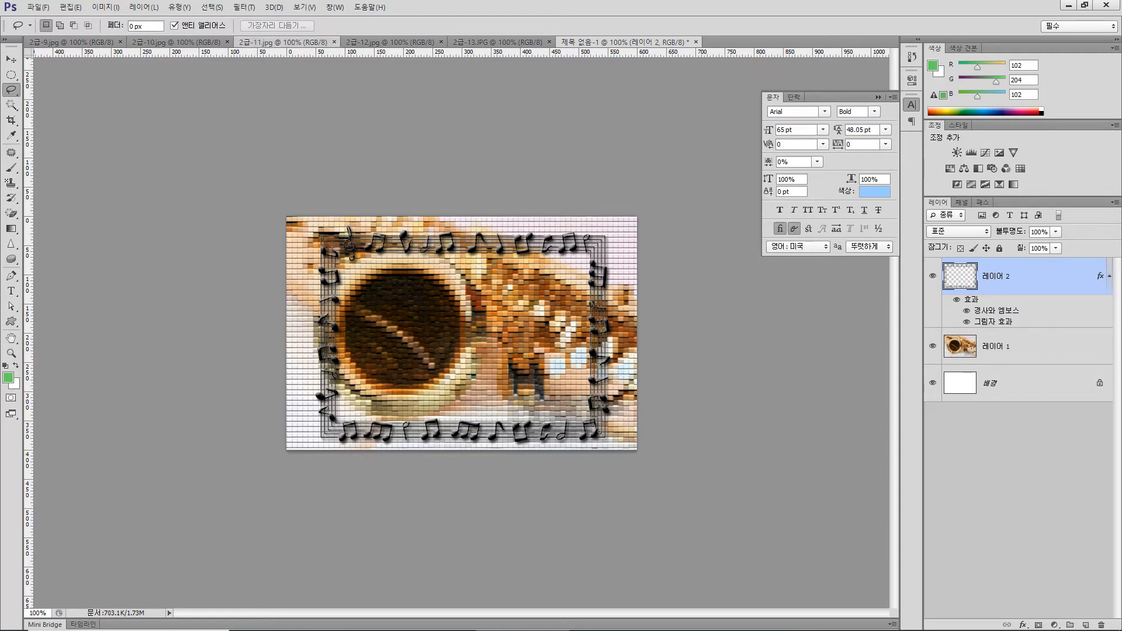
In 2급-11.jpg, select the largest angel statue's wing, body, robe and base using the Quick Selection tool
{"action": "left_click", "coordinate": [283, 42]}
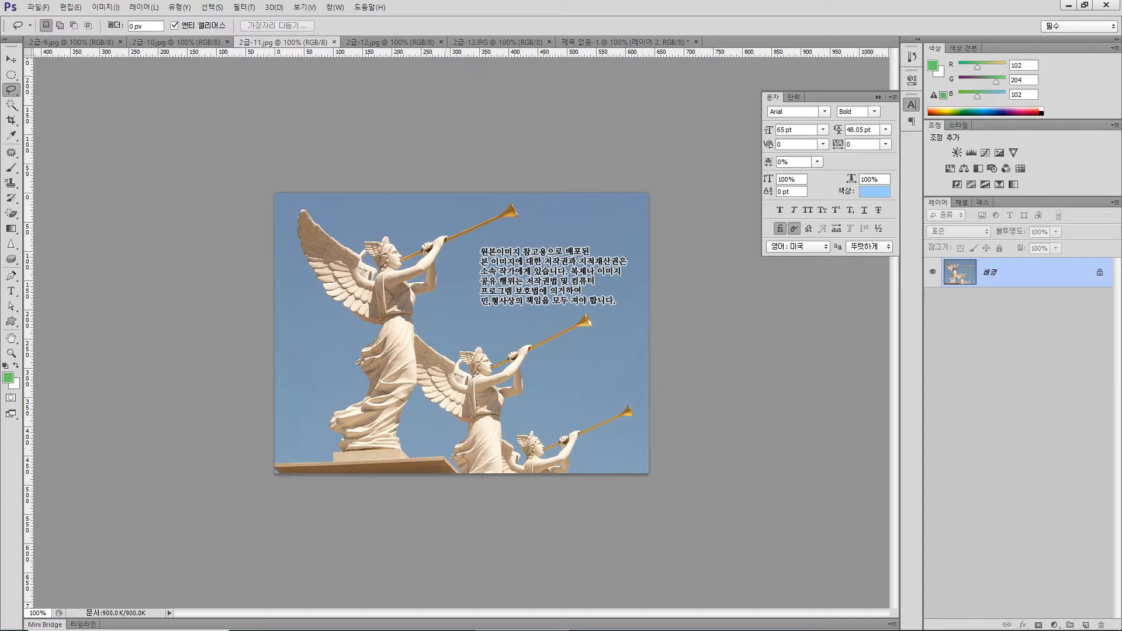
{"action": "left_click", "coordinate": [11, 104]}
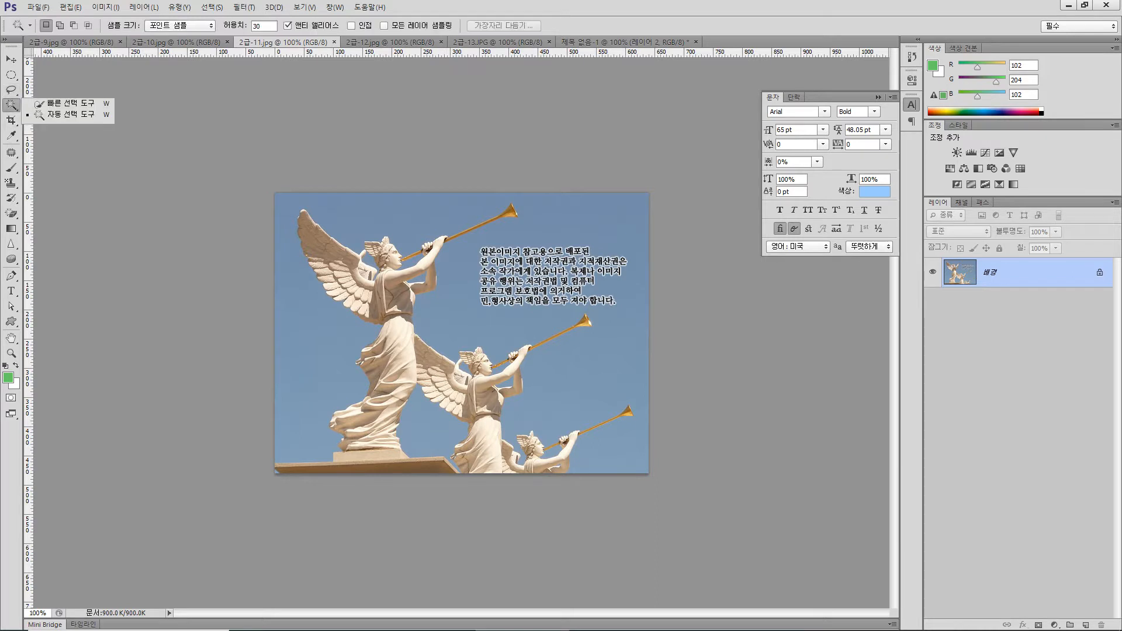
{"action": "left_click", "coordinate": [64, 103]}
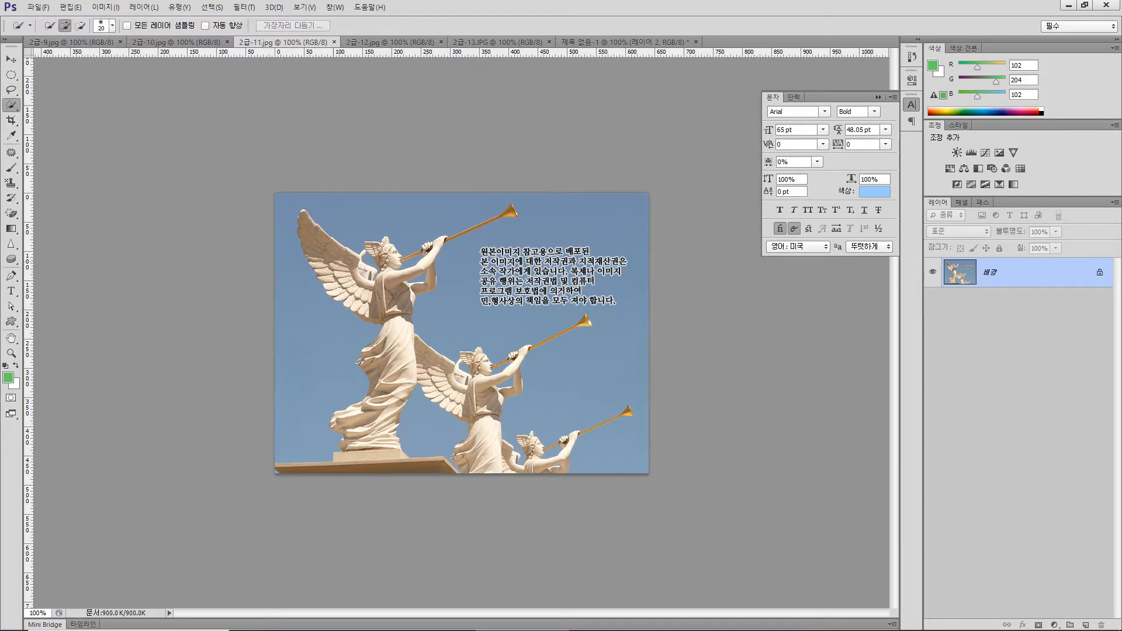
{"action": "left_click_drag", "start_coordinate": [319, 237], "coordinate": [364, 291]}
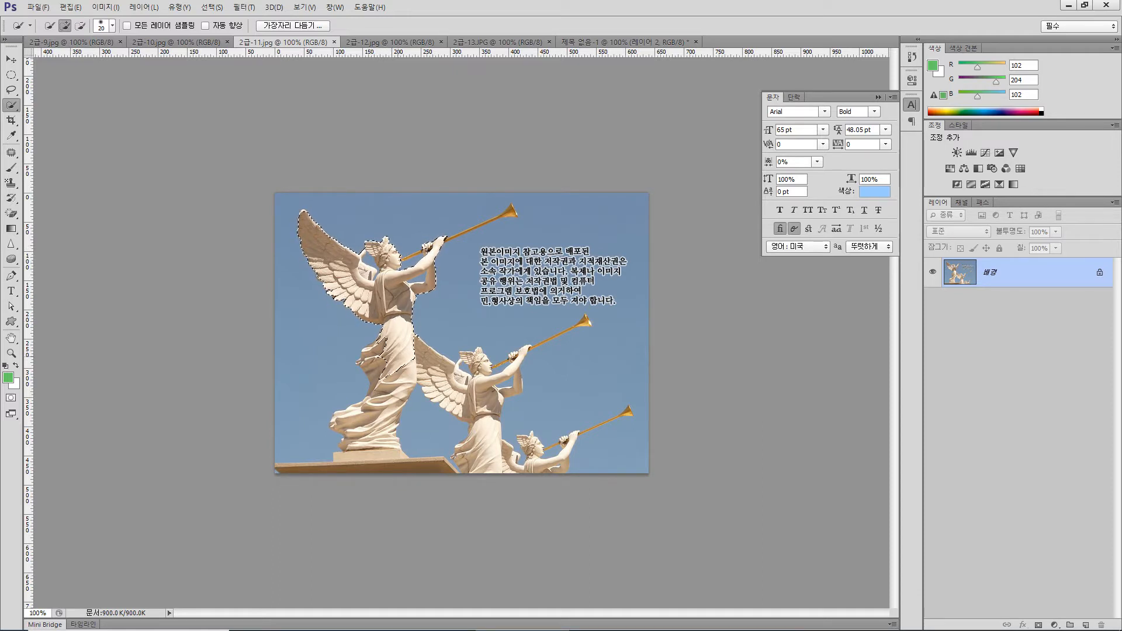
{"action": "left_click_drag", "start_coordinate": [386, 390], "coordinate": [385, 398]}
{"action": "left_click_drag", "start_coordinate": [382, 402], "coordinate": [376, 419]}
Add the angel's trumpet to the selection with a size 3 Quick Selection brush and subtract stray background areas
{"action": "key", "text": "alt"}
{"action": "key", "text": "alt"}
{"action": "left_click_drag", "start_coordinate": [510, 211], "coordinate": [508, 214]}
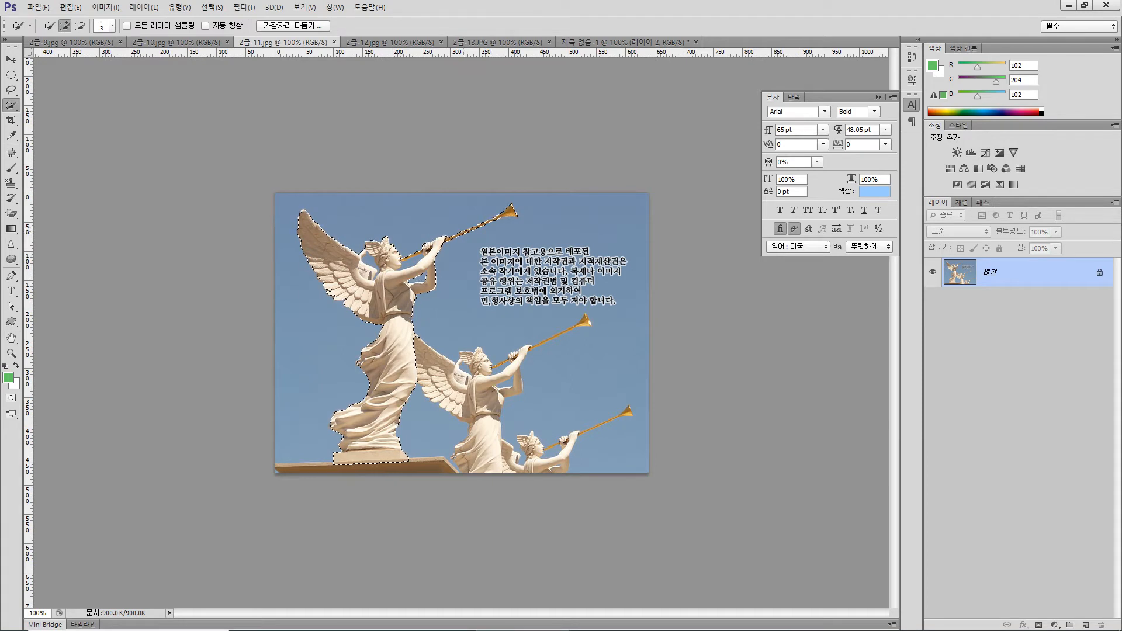
{"action": "key", "text": "alt"}
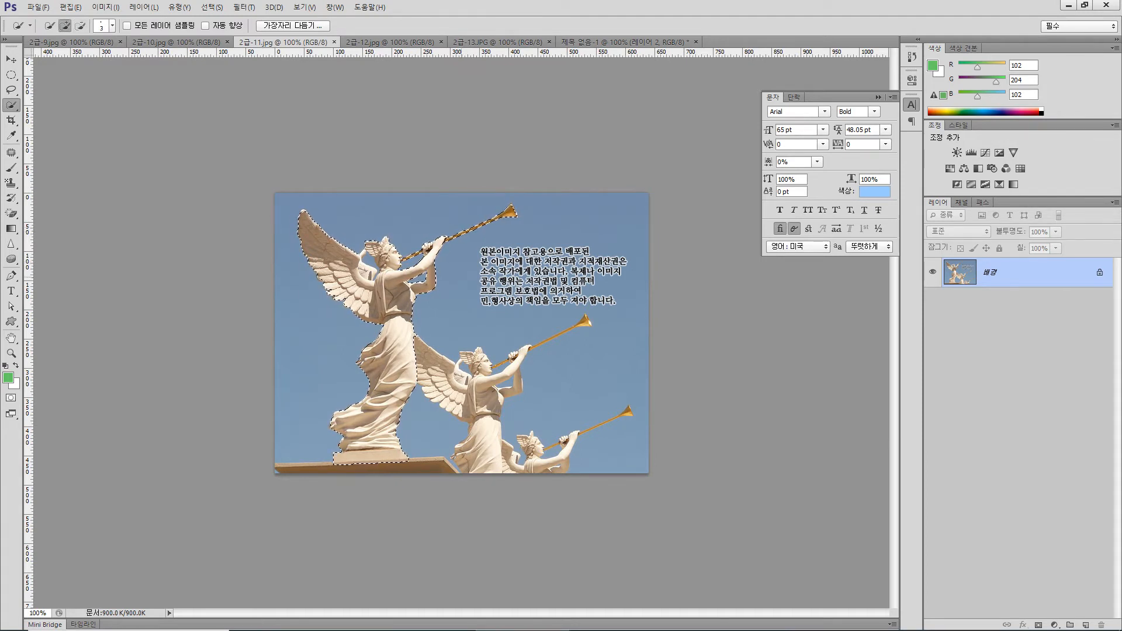
{"action": "key", "text": "alt"}
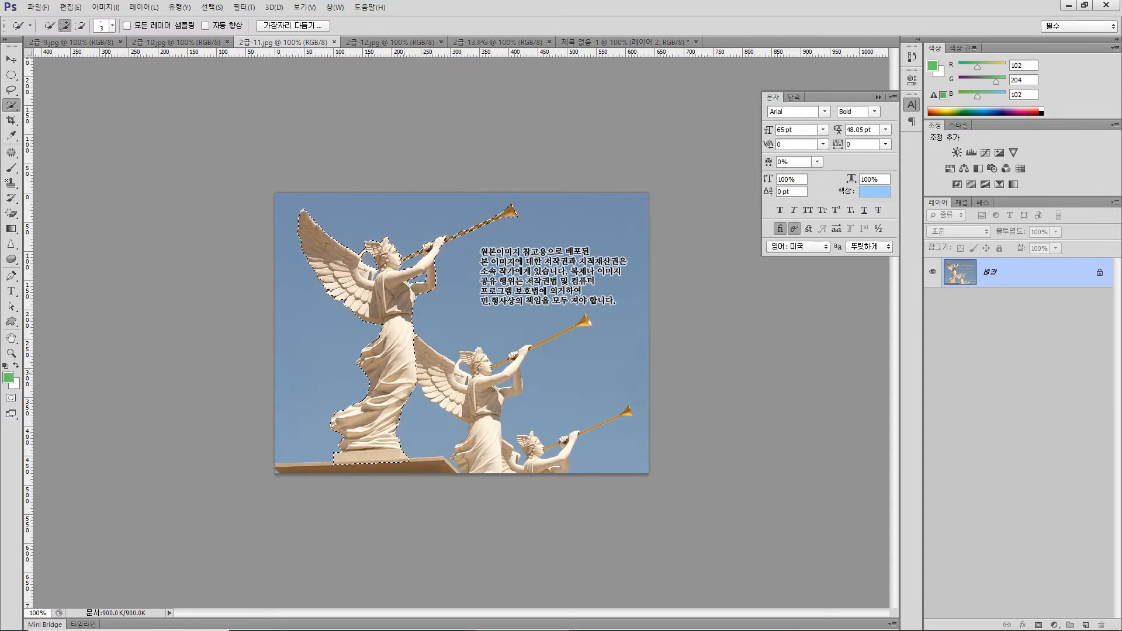
{"action": "key", "text": "alt"}
Paste the angel statue into the untitled composition and flip it horizontally
{"action": "left_click", "coordinate": [626, 42]}
{"action": "key", "text": "ctrl+v"}
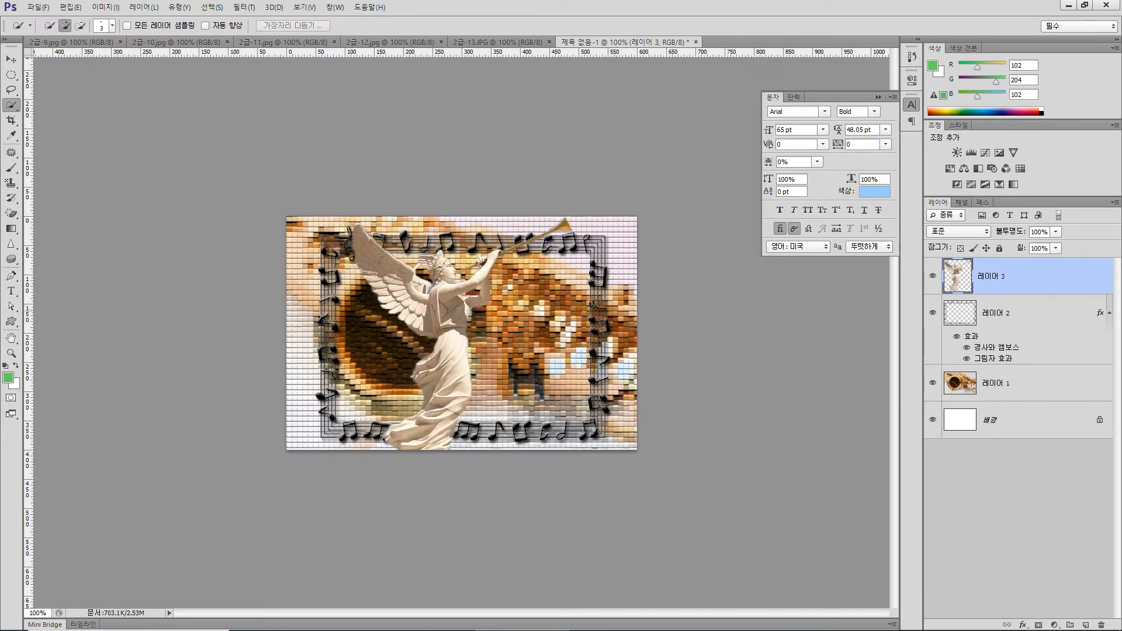
{"action": "left_click", "coordinate": [70, 7]}
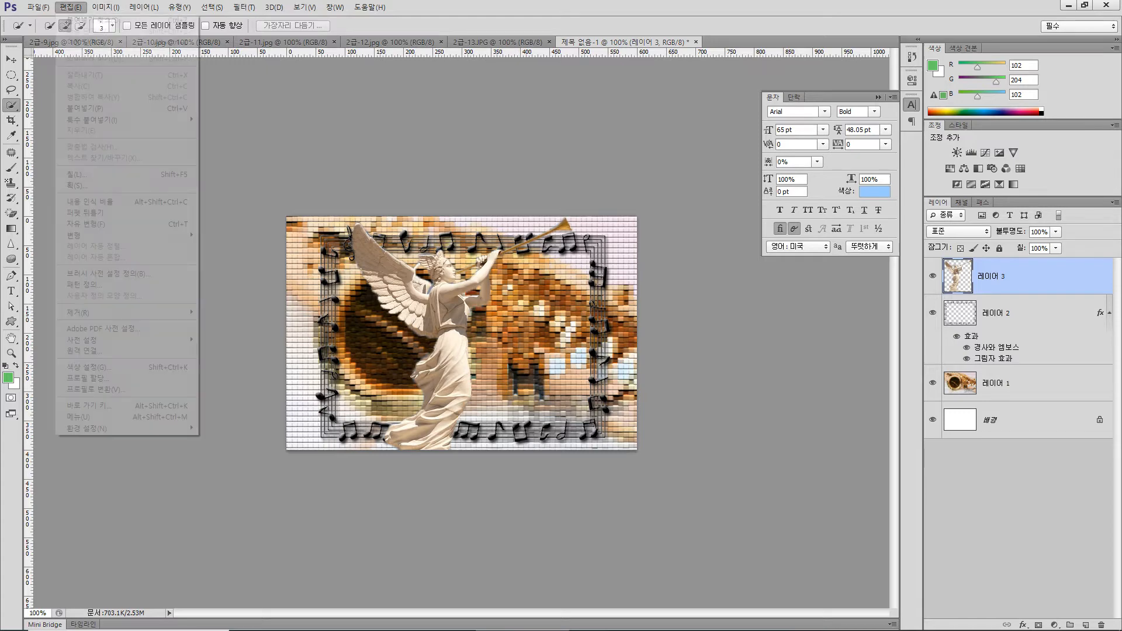
{"action": "mouse_move", "coordinate": [117, 235]}
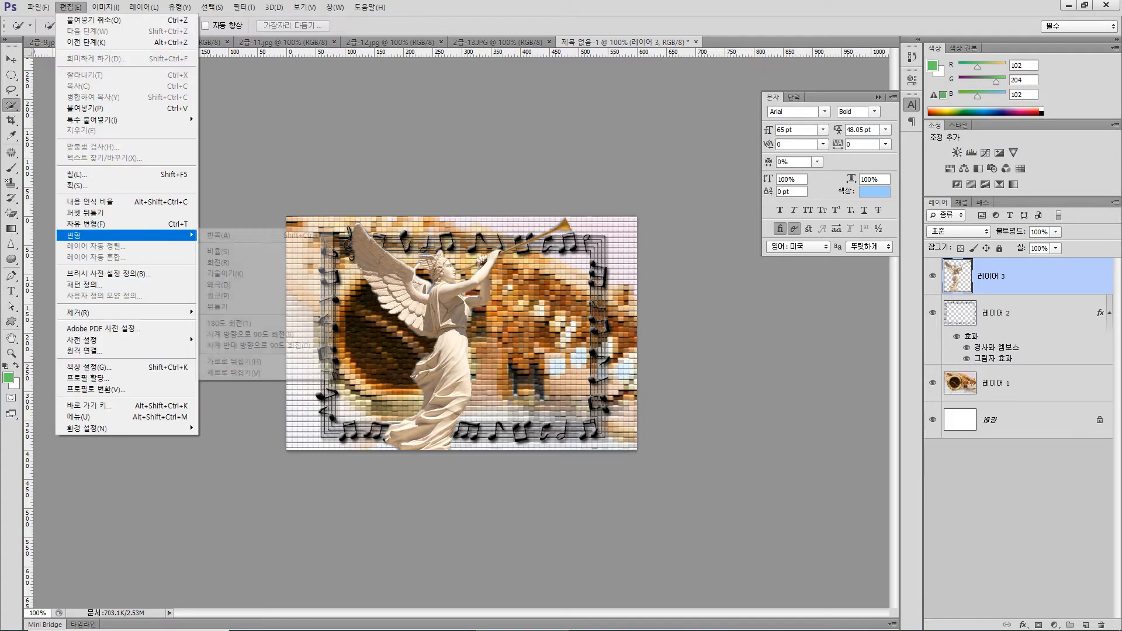
{"action": "left_click", "coordinate": [234, 361]}
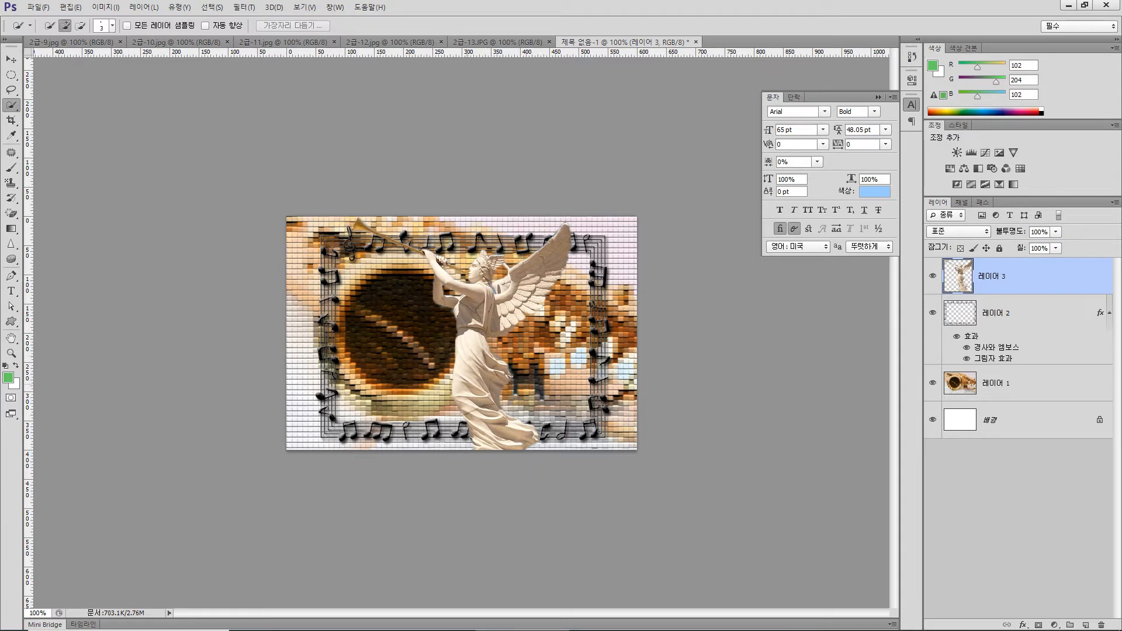
Scale the angel layer to about 73% and place it in the lower-right corner of the canvas
{"action": "key", "text": "ctrl+t"}
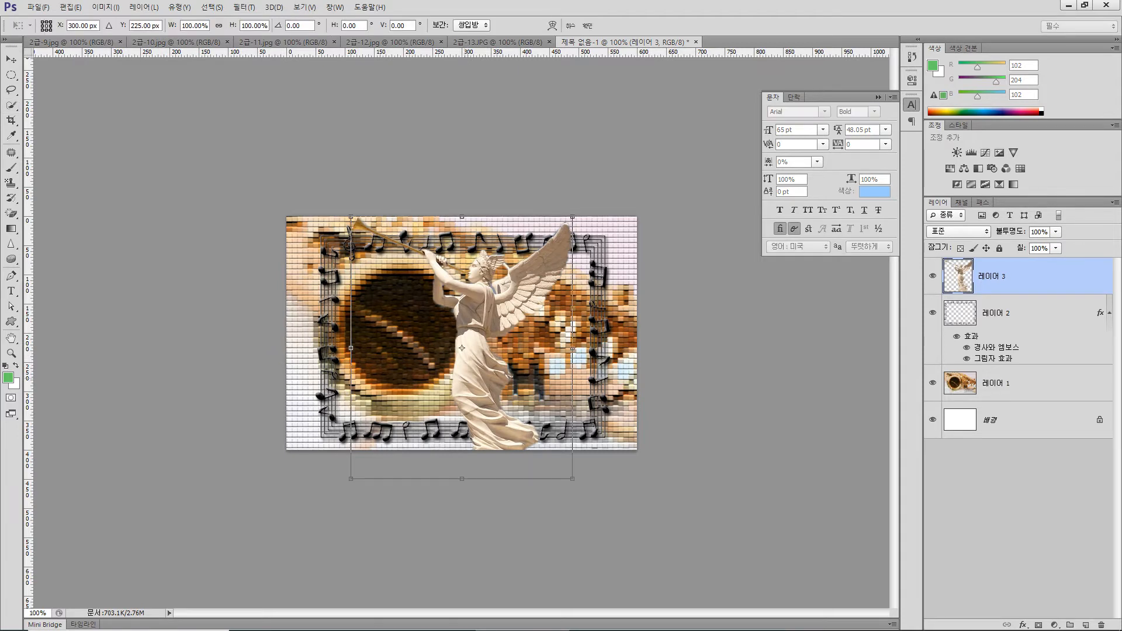
{"action": "left_click_drag", "start_coordinate": [350, 217], "coordinate": [426, 305]}
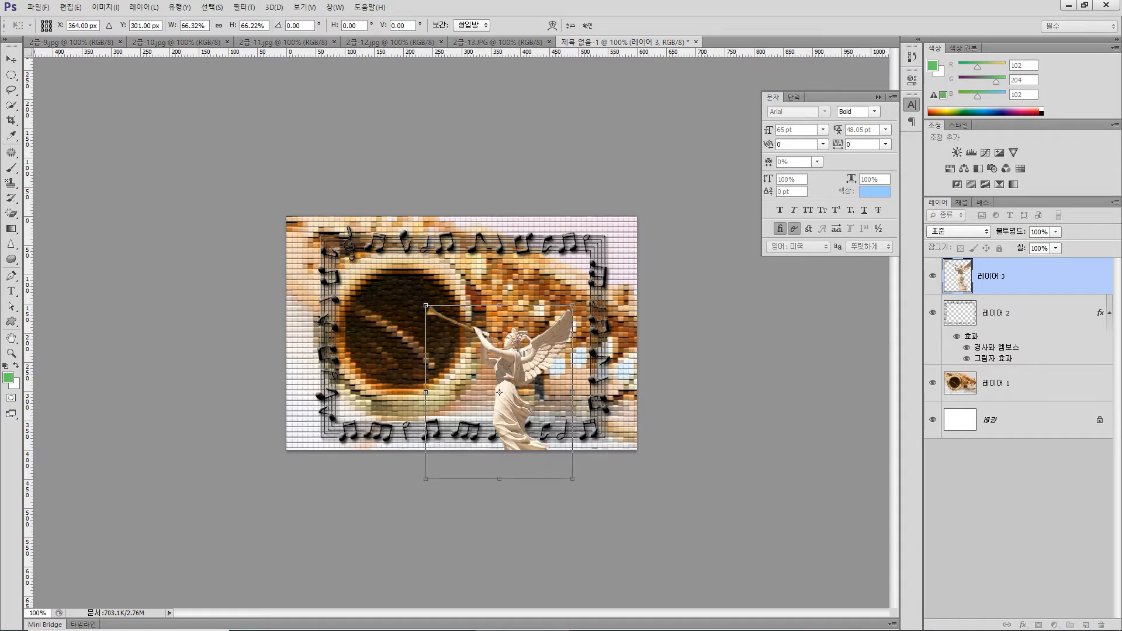
{"action": "left_click_drag", "start_coordinate": [499, 391], "coordinate": [543, 372]}
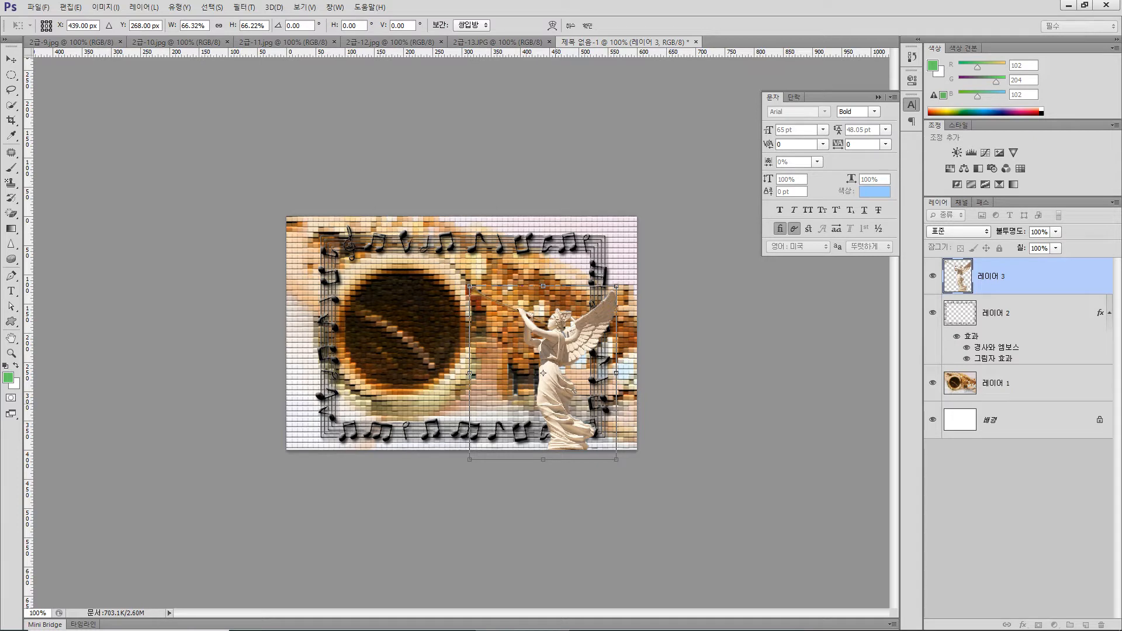
{"action": "left_click_drag", "start_coordinate": [543, 372], "coordinate": [565, 373]}
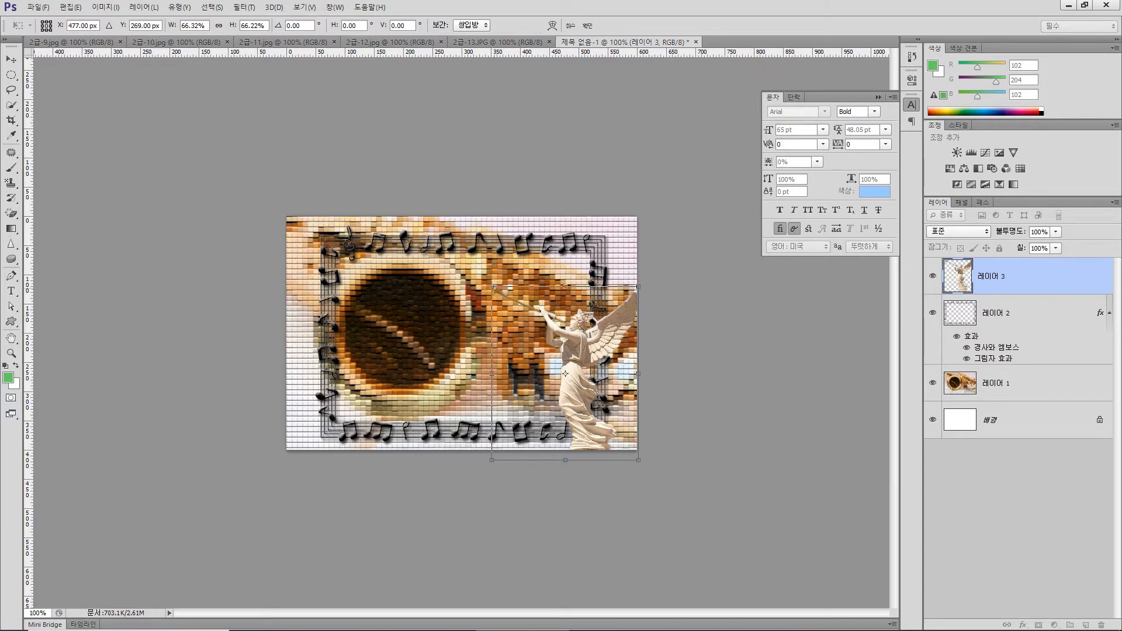
{"action": "mouse_move", "coordinate": [492, 287]}
{"action": "left_mouse_down"}
{"action": "mouse_move", "coordinate": [464, 255]}
{"action": "mouse_move", "coordinate": [477, 271]}
{"action": "left_mouse_up"}
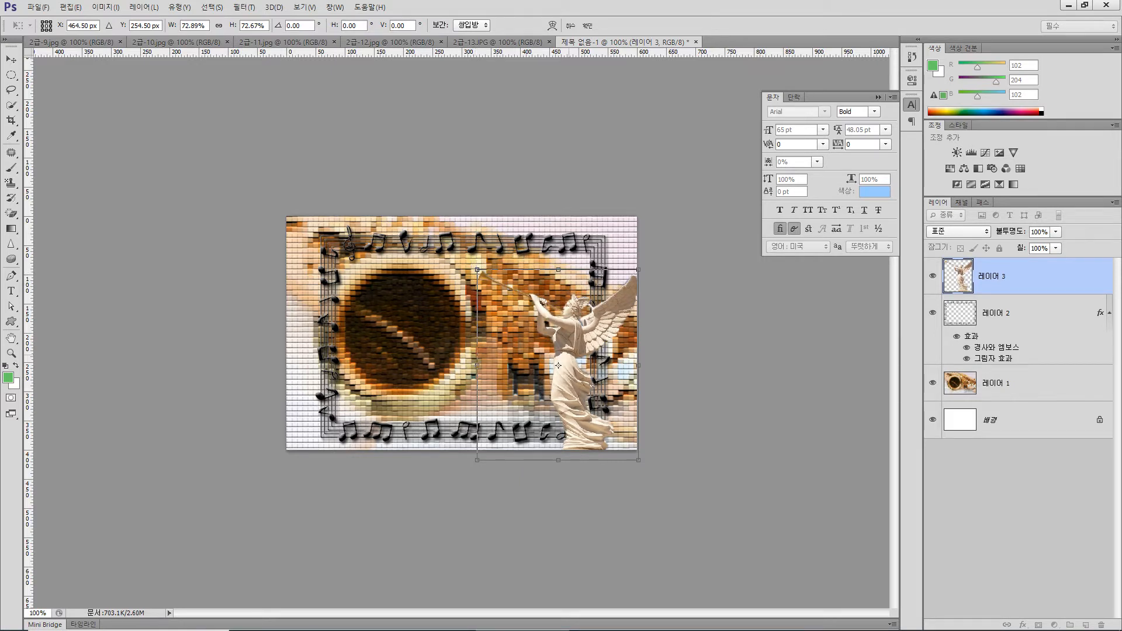
{"action": "key", "text": "Return"}
{"action": "key", "text": "w"}
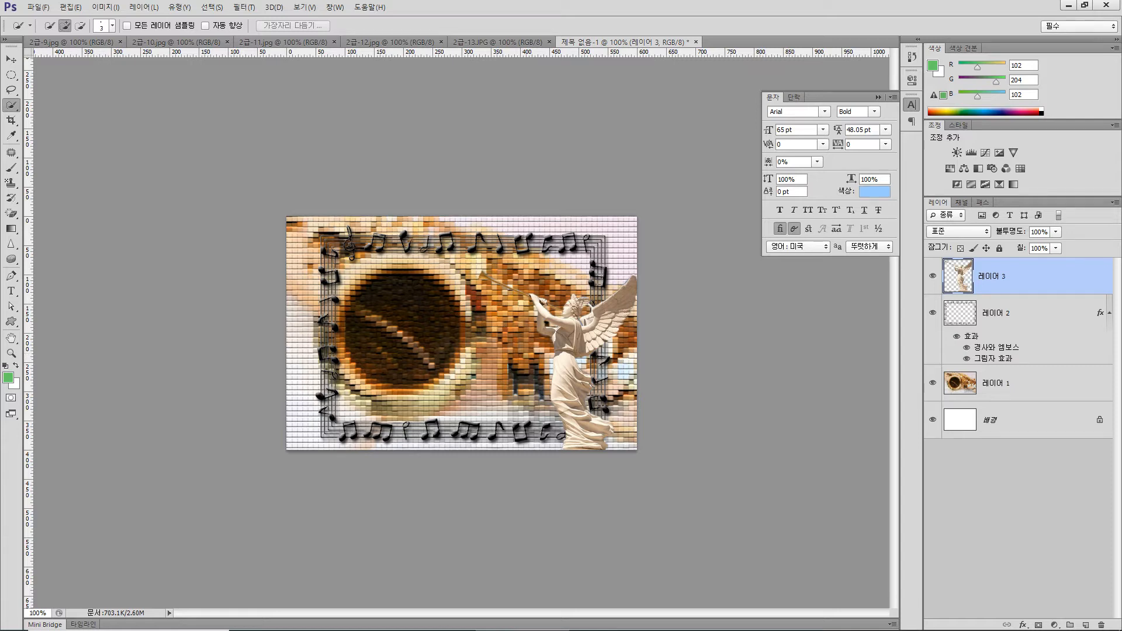
Apply only a Drop Shadow with default settings to the angel layer, leaving Outer Glow off
{"action": "left_click", "coordinate": [1023, 625]}
{"action": "left_click", "coordinate": [1030, 602]}
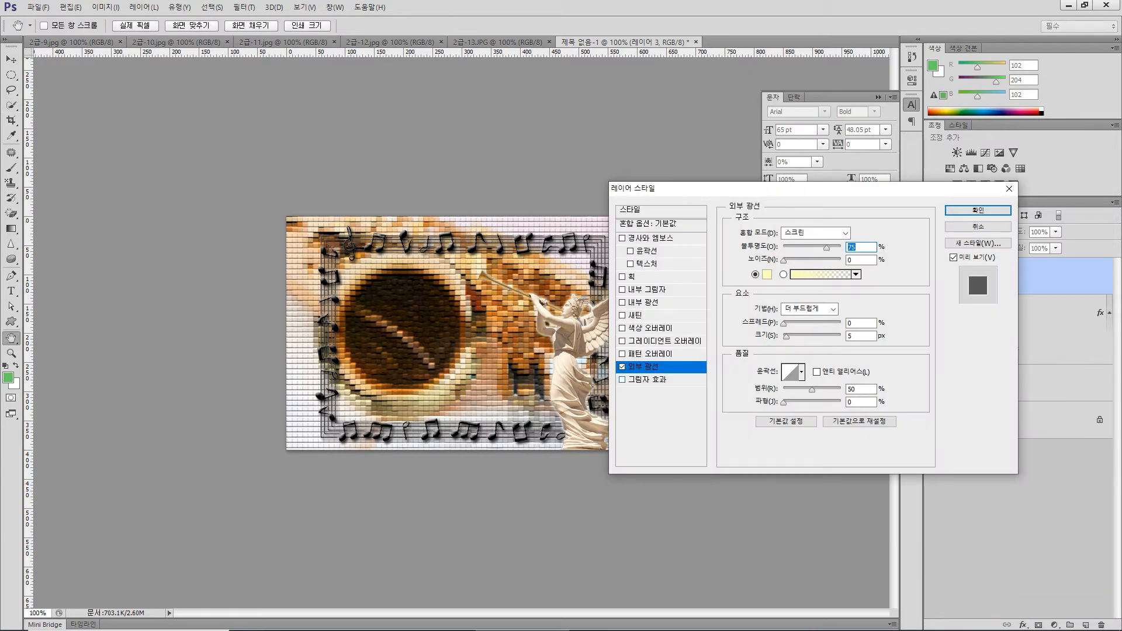
{"action": "left_click", "coordinate": [622, 367]}
{"action": "left_click", "coordinate": [647, 380]}
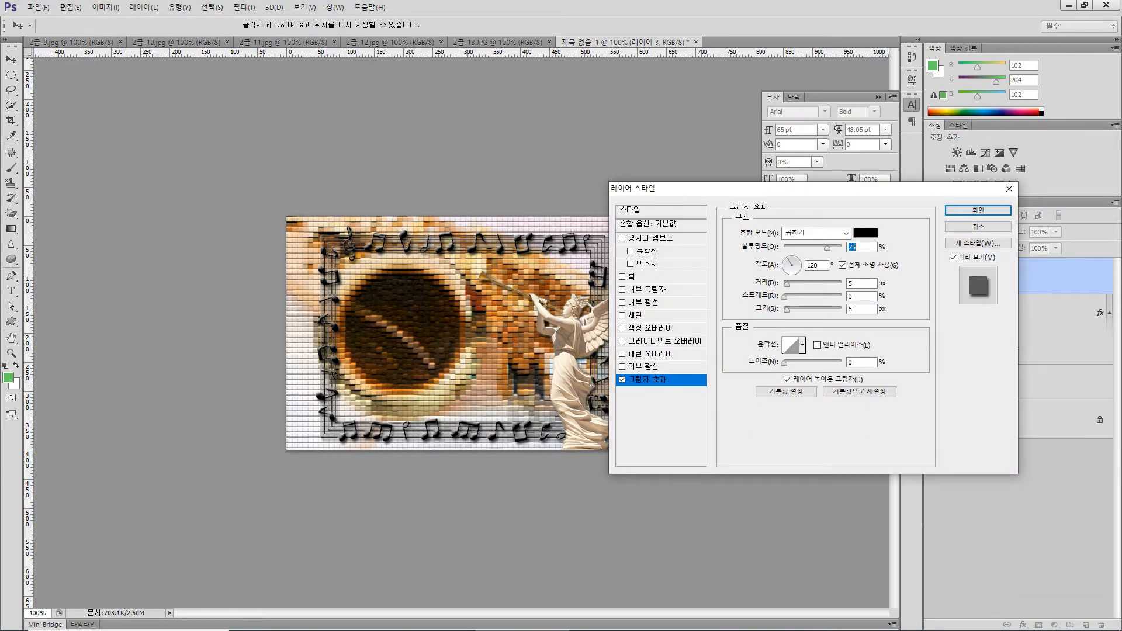
{"action": "key", "text": "Return"}
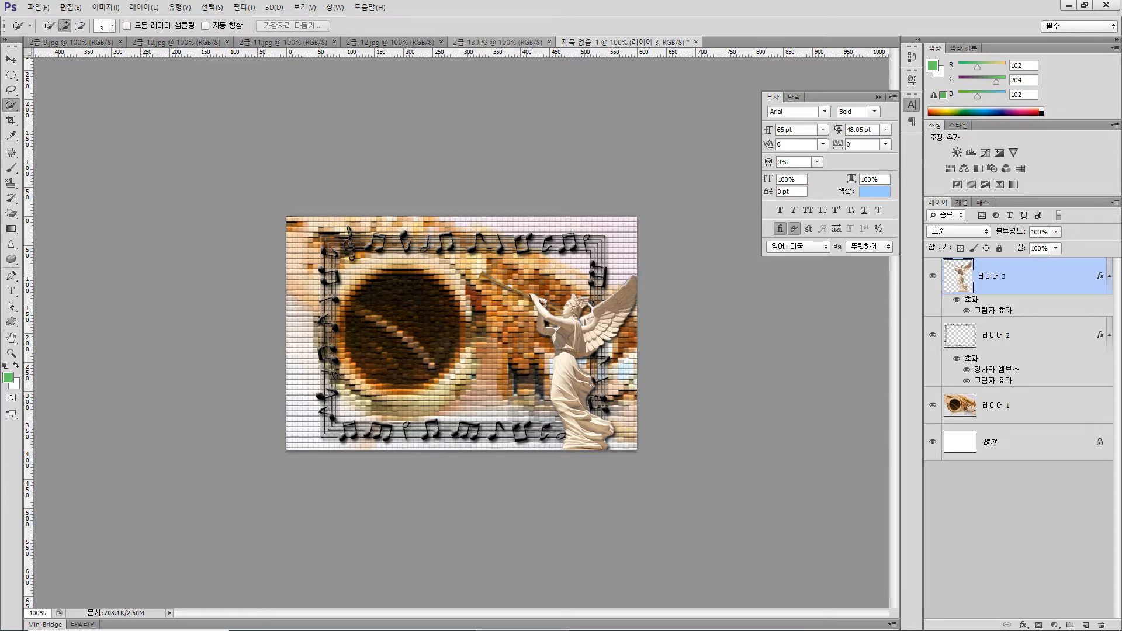
In 2급-13.JPG, select the white background using the Magic Wand with contiguous (인접) on, and add the copyright text with the Lasso
{"action": "left_click", "coordinate": [496, 42]}
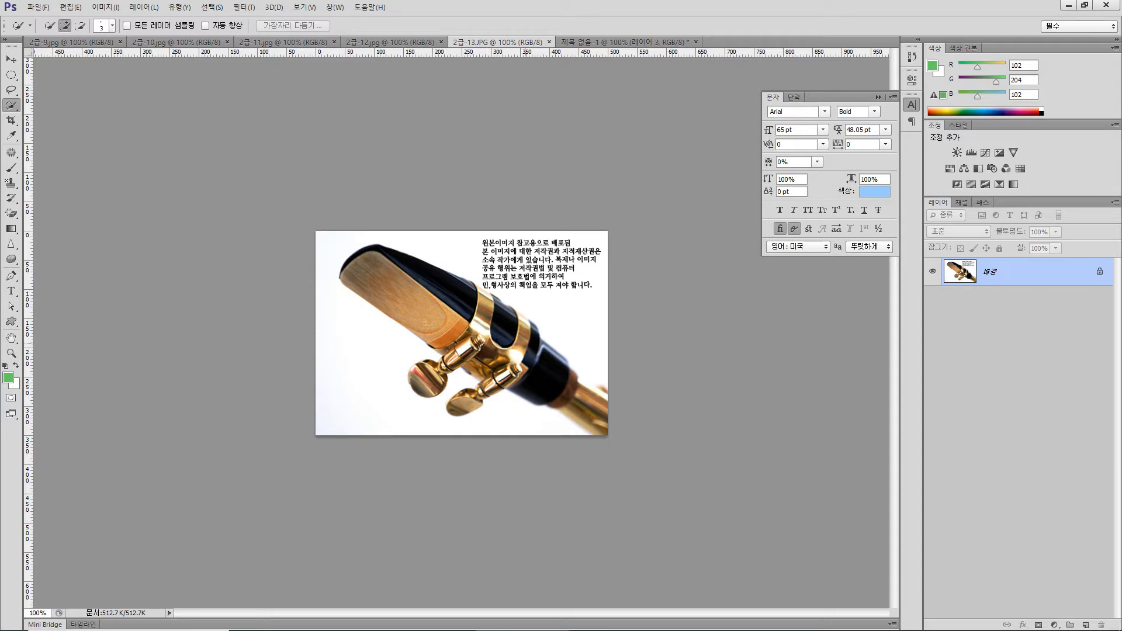
{"action": "right_click", "coordinate": [11, 105]}
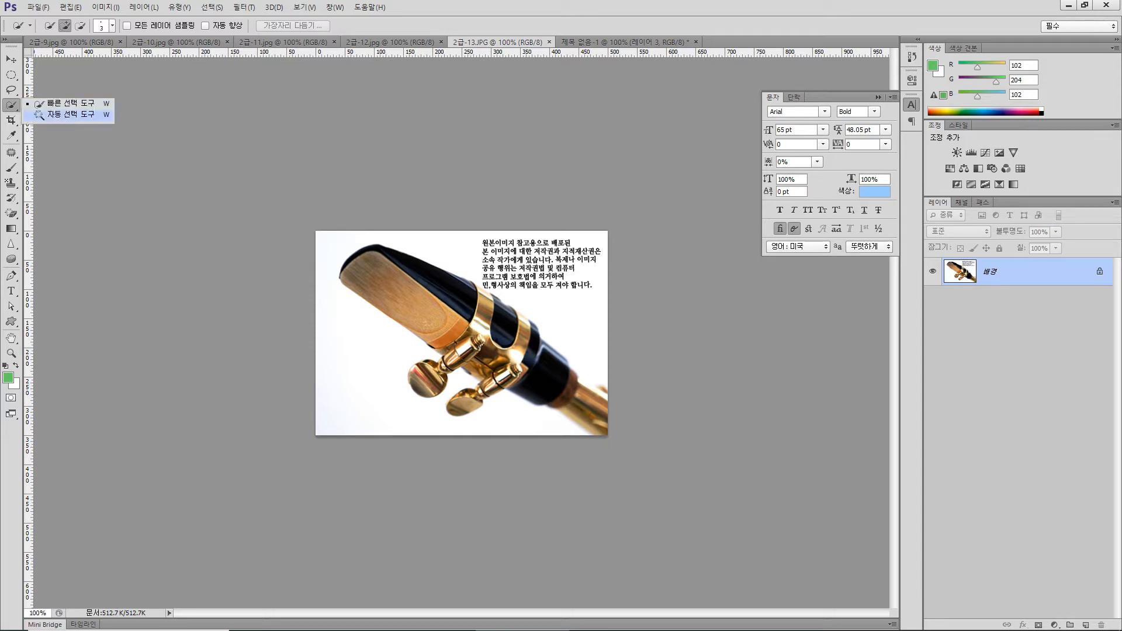
{"action": "left_click", "coordinate": [59, 116]}
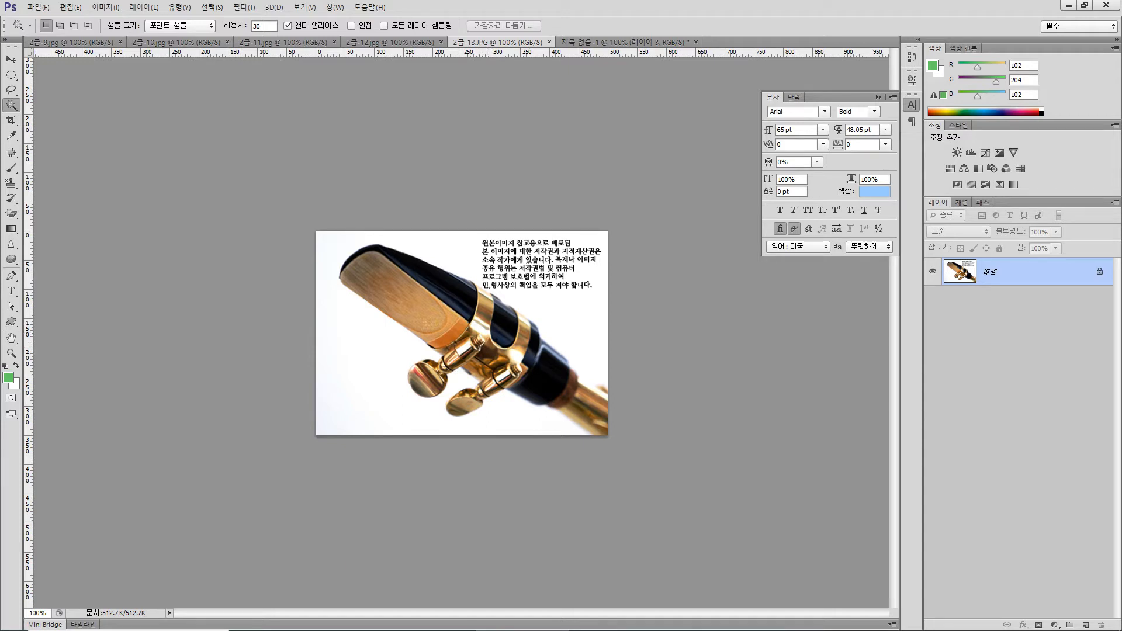
{"action": "left_click", "coordinate": [351, 25]}
{"action": "left_click", "coordinate": [389, 363]}
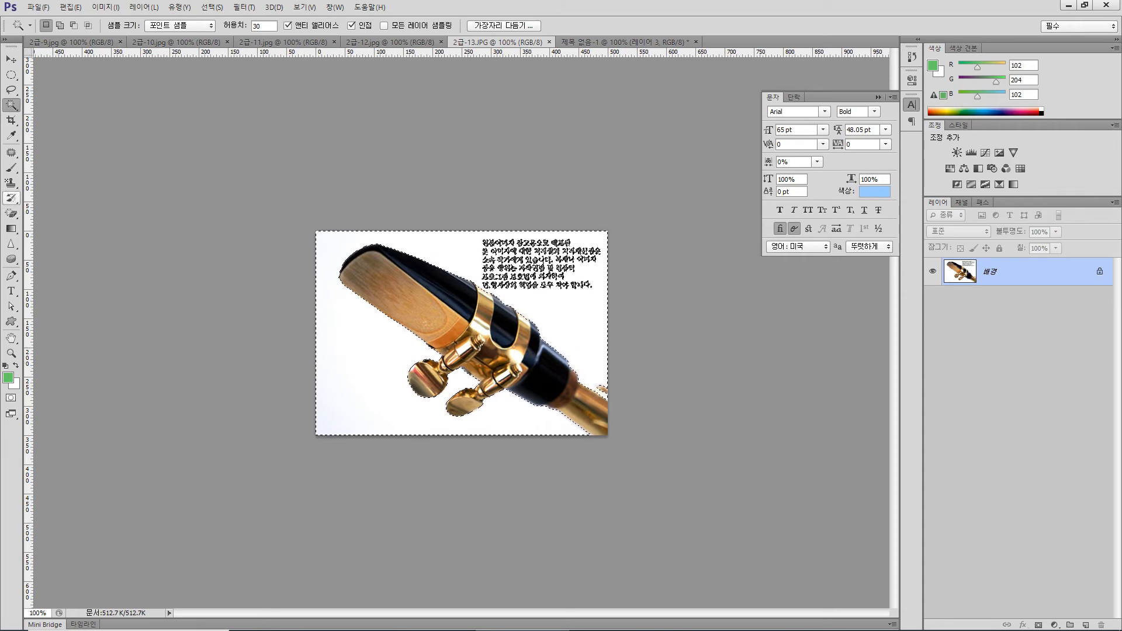
{"action": "left_click", "coordinate": [10, 90]}
{"action": "key", "text": "shift"}
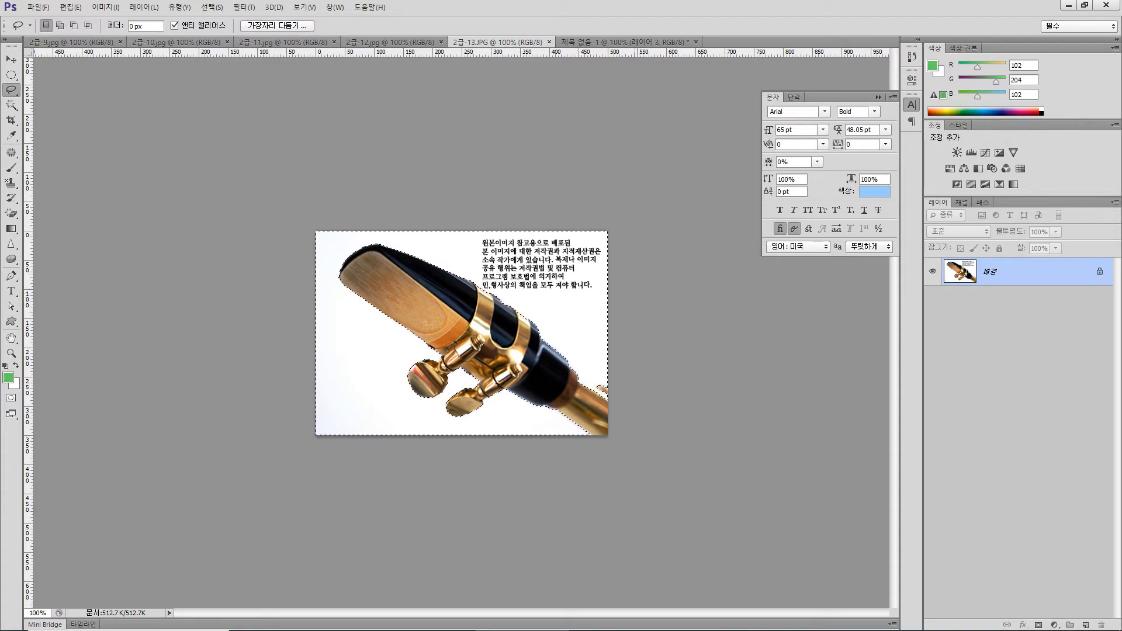
Invert the selection in 2급-13.JPG and copy the saxophone mouthpiece into the untitled composition
{"action": "key", "text": "alt"}
{"action": "left_click", "coordinate": [211, 7]}
{"action": "left_click", "coordinate": [219, 54]}
{"action": "key", "text": "ctrl+c"}
{"action": "key", "text": "ctrl+Tab"}
{"action": "key", "text": "ctrl+v"}
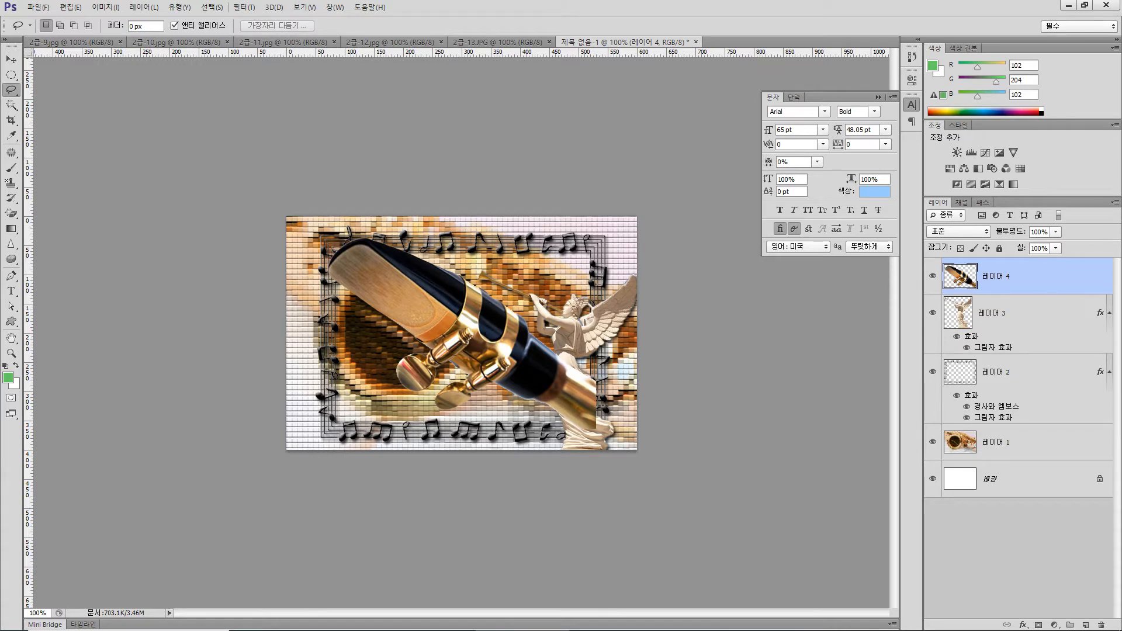
Flip the pasted mouthpiece layer horizontally
{"action": "left_click", "coordinate": [71, 7]}
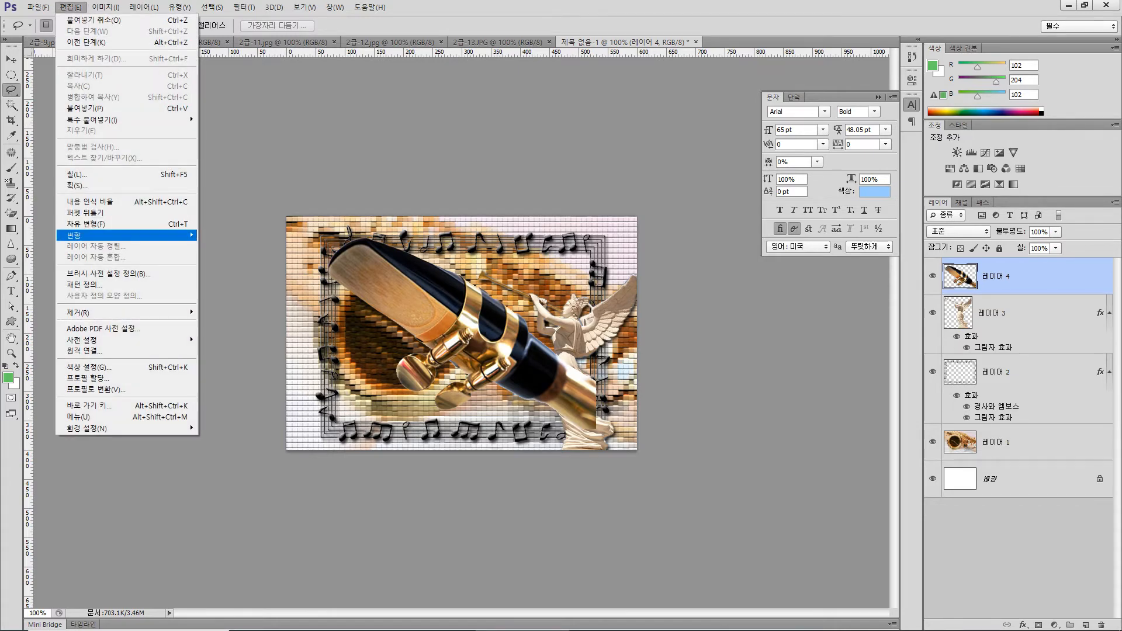
{"action": "mouse_move", "coordinate": [117, 235]}
{"action": "left_click", "coordinate": [246, 362]}
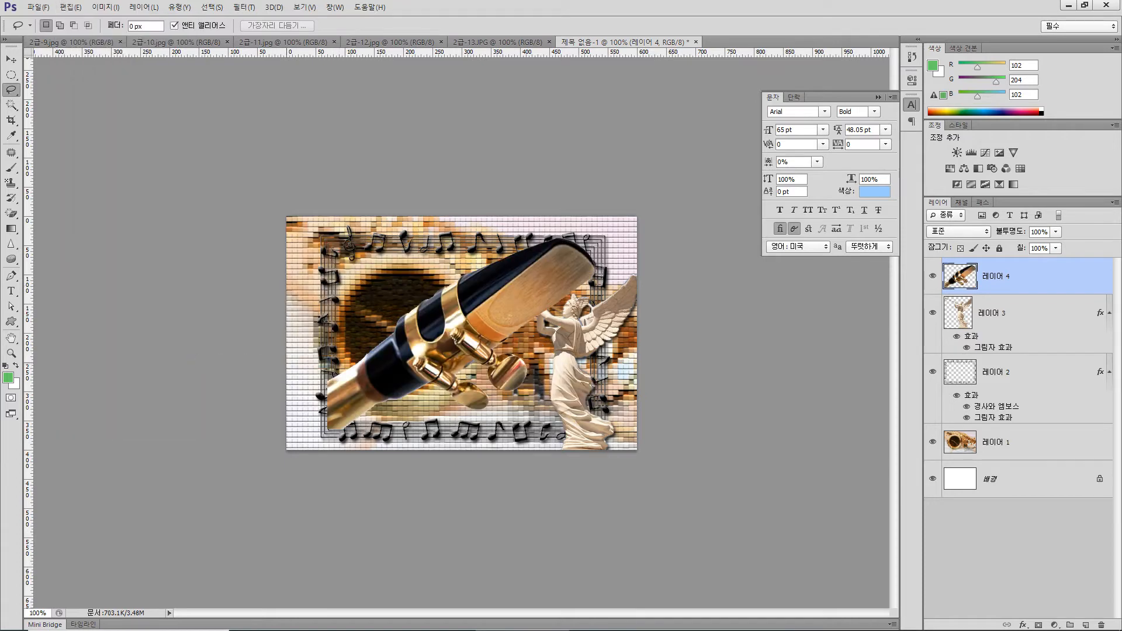
Scale the mouthpiece layer to about 83% and place it in the lower-left corner of the canvas, partly outside its edges
{"action": "key", "text": "v"}
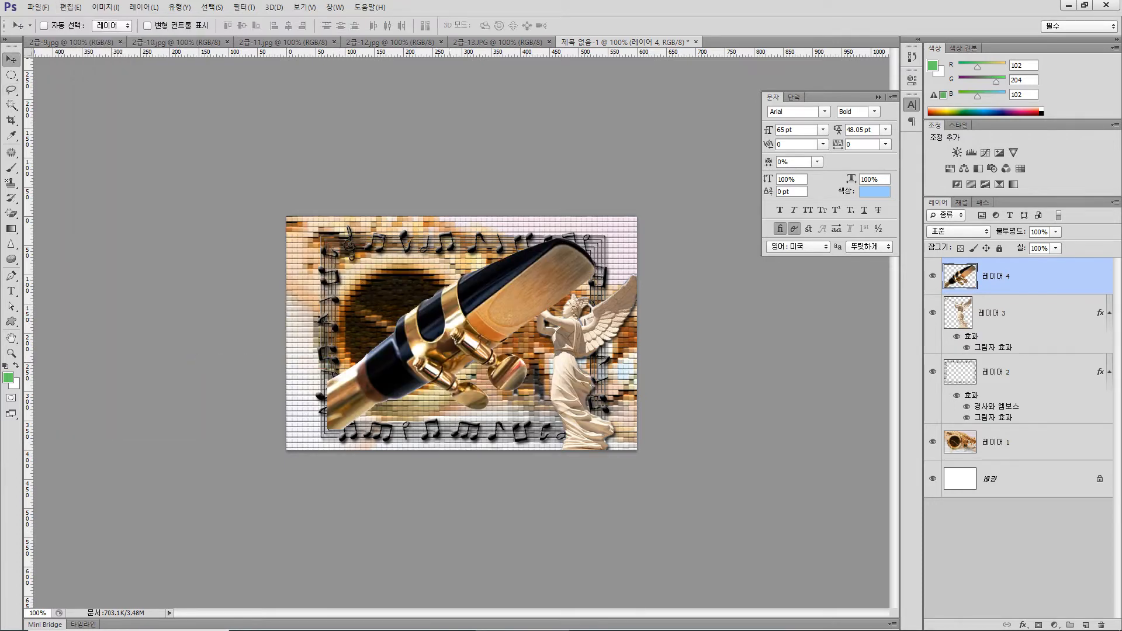
{"action": "key", "text": "ctrl+t"}
{"action": "left_click_drag", "start_coordinate": [535, 269], "coordinate": [444, 334]}
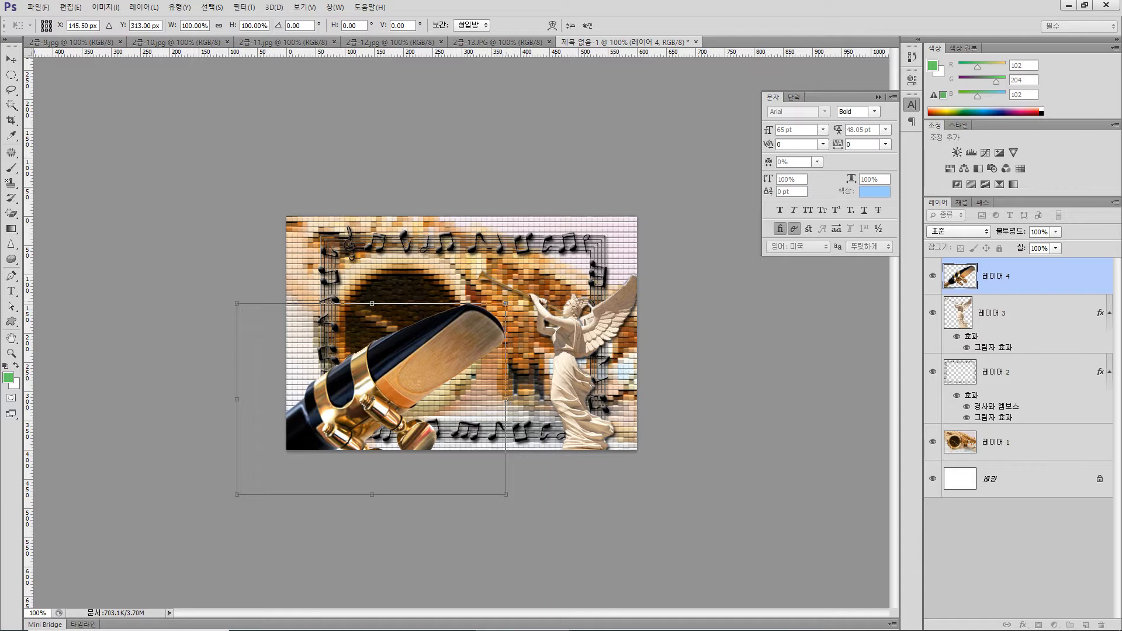
{"action": "left_click_drag", "start_coordinate": [506, 304], "coordinate": [430, 364]}
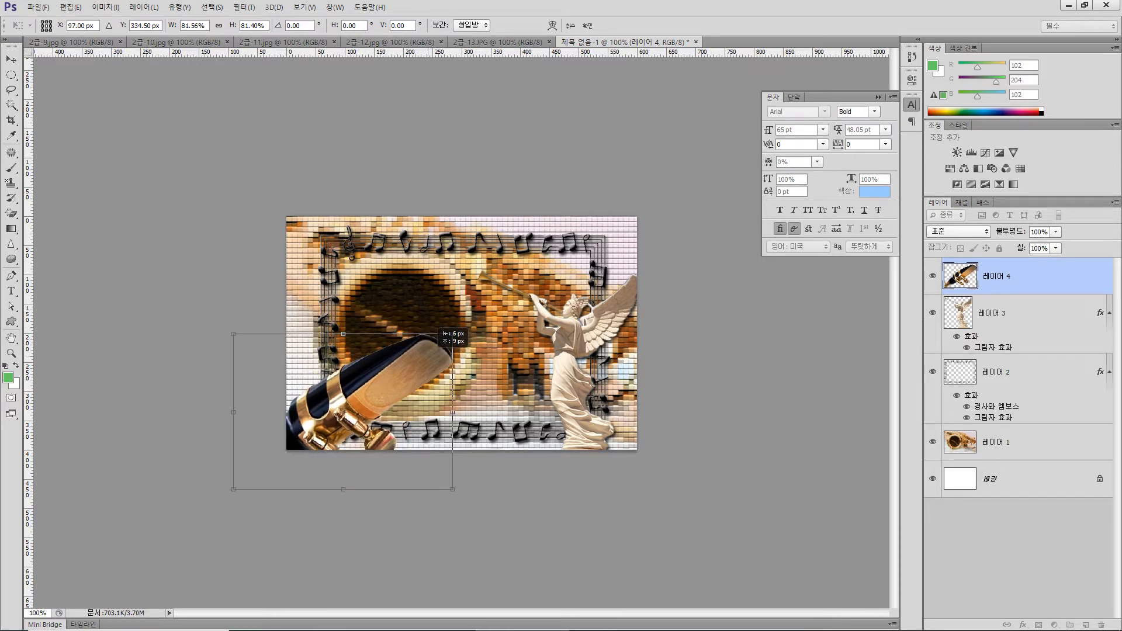
{"action": "key", "text": "Left"}
{"action": "key", "text": "Left"}
{"action": "key", "text": "Left"}
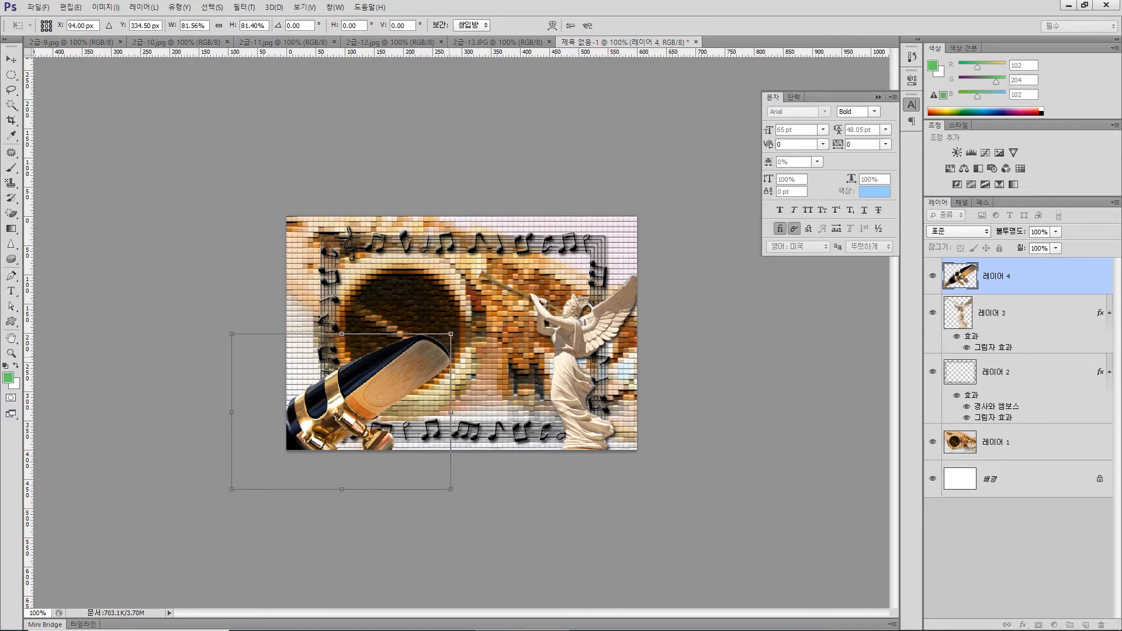
{"action": "left_click_drag", "start_coordinate": [451, 334], "coordinate": [468, 322]}
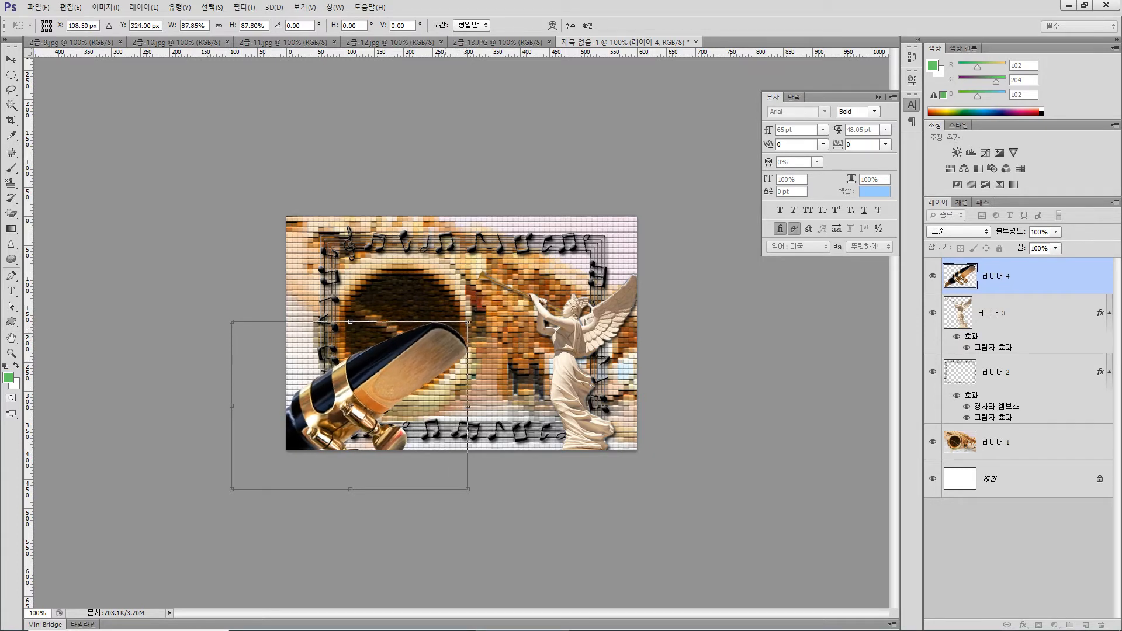
{"action": "left_click_drag", "start_coordinate": [449, 362], "coordinate": [444, 363]}
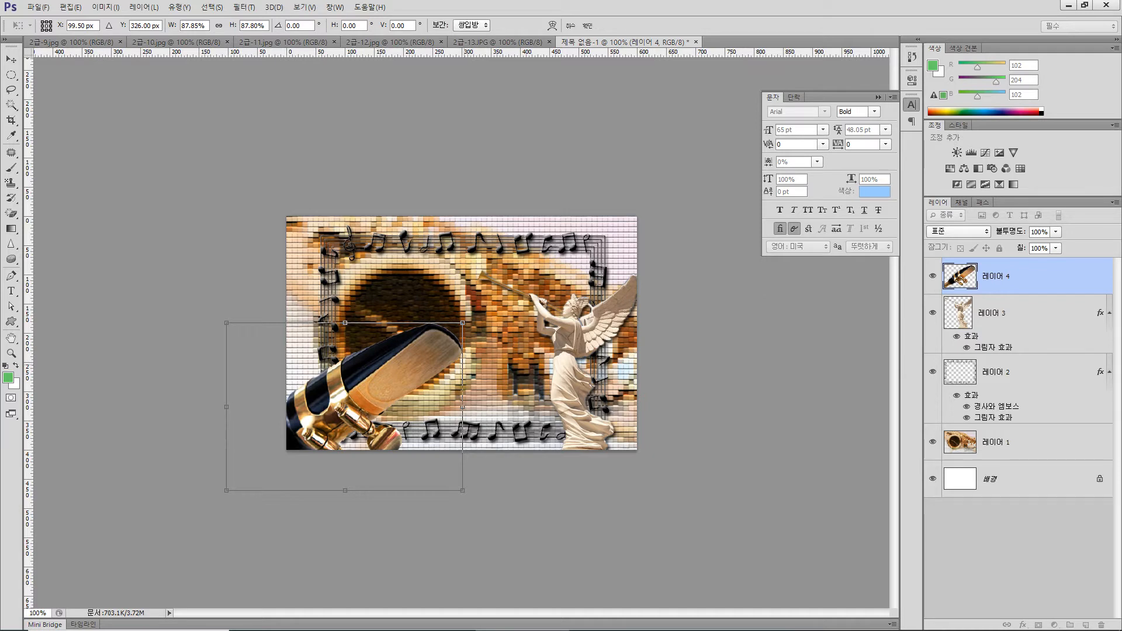
{"action": "left_click_drag", "start_coordinate": [463, 323], "coordinate": [450, 331]}
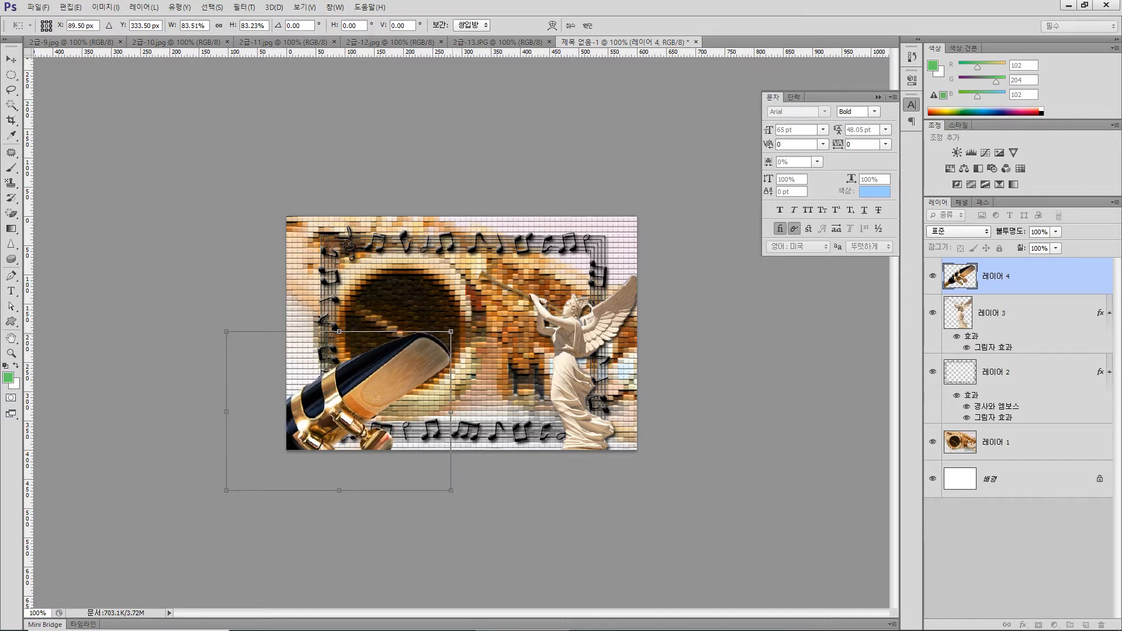
{"action": "key", "text": "Return"}
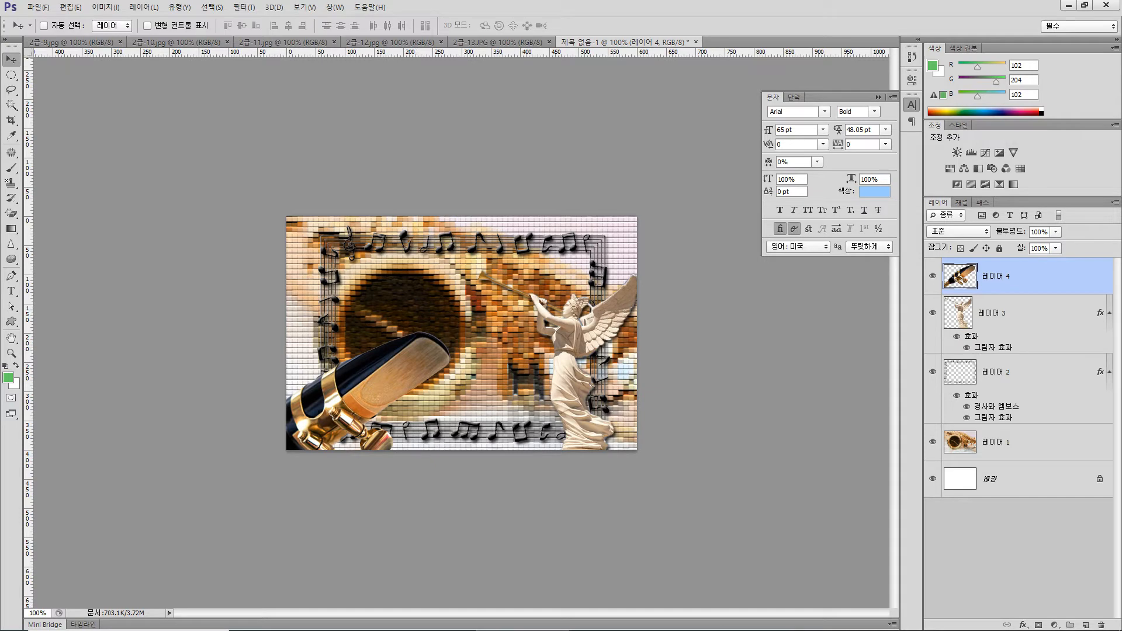
Apply a Drop Shadow with default settings to the mouthpiece layer and set the layer's opacity to 70%
{"action": "left_click", "coordinate": [1023, 625]}
{"action": "left_click", "coordinate": [1024, 619]}
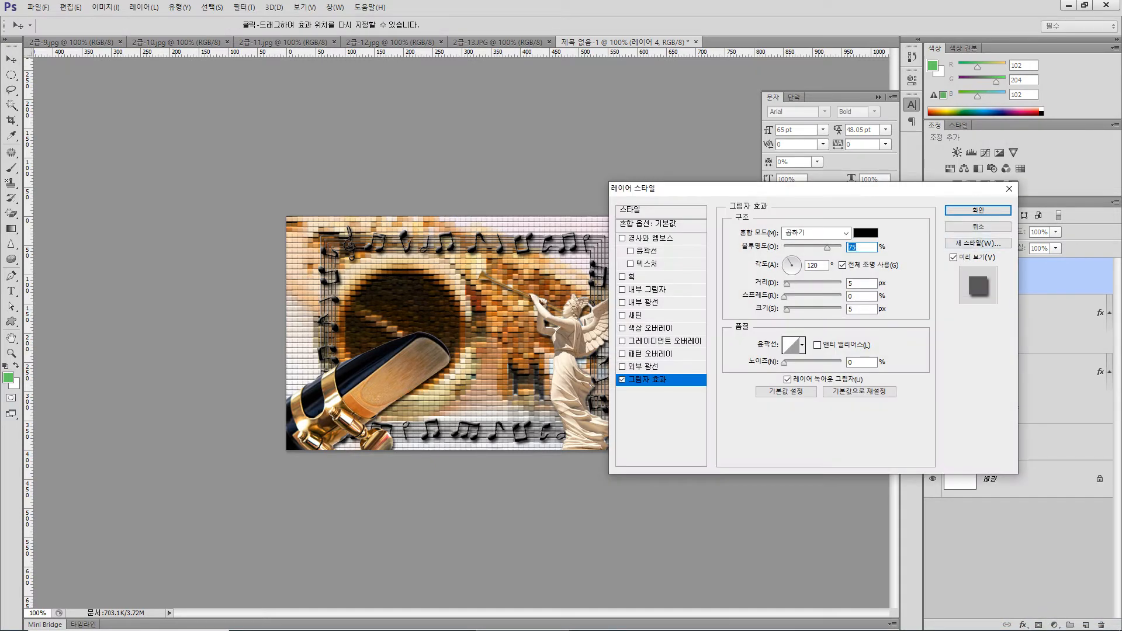
{"action": "key", "text": "Return"}
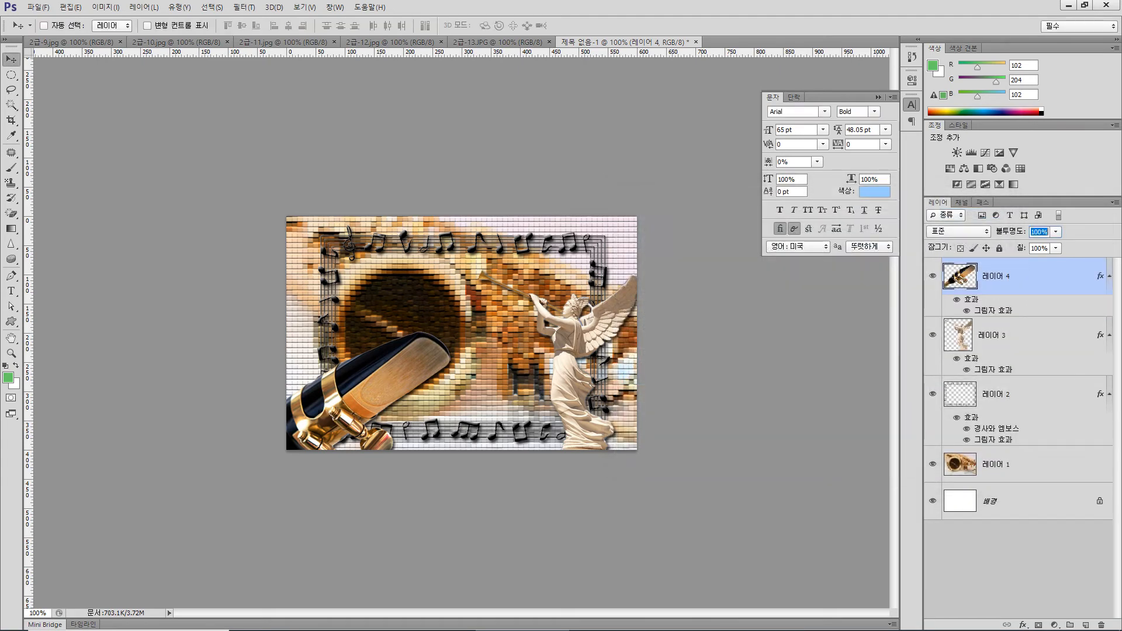
{"action": "type", "text": "70"}
{"action": "key", "text": "Return"}
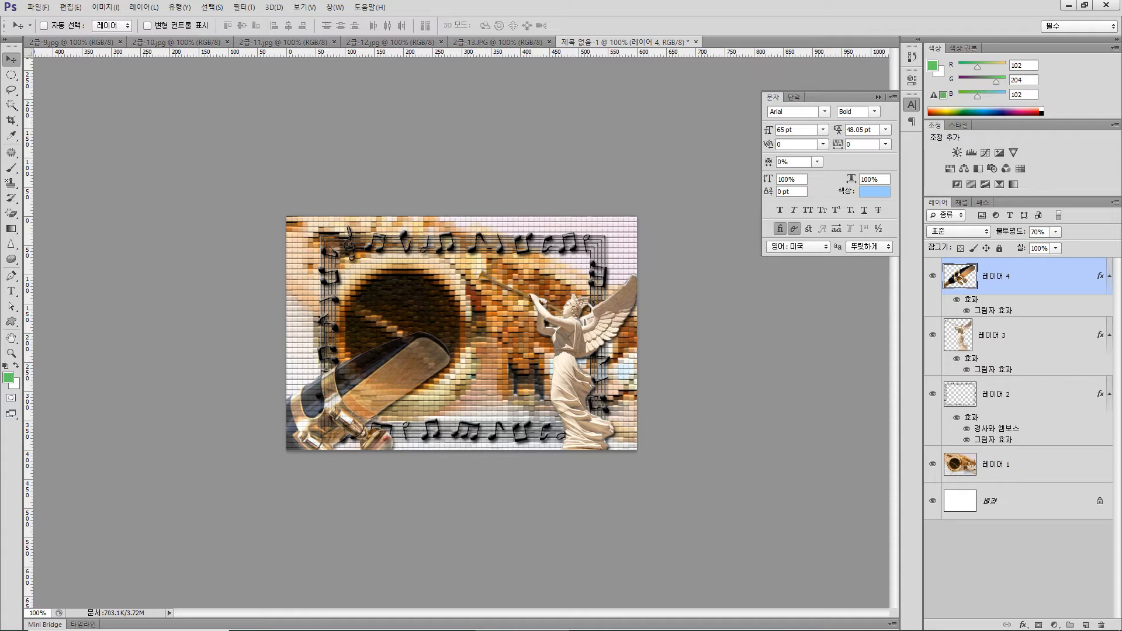
Check the output form in GP06-2A.hwp in Chrome and draw a 10-point star custom shape about 248 × 261 px in the composition's left half
{"action": "mouse_move", "coordinate": [585, 630]}
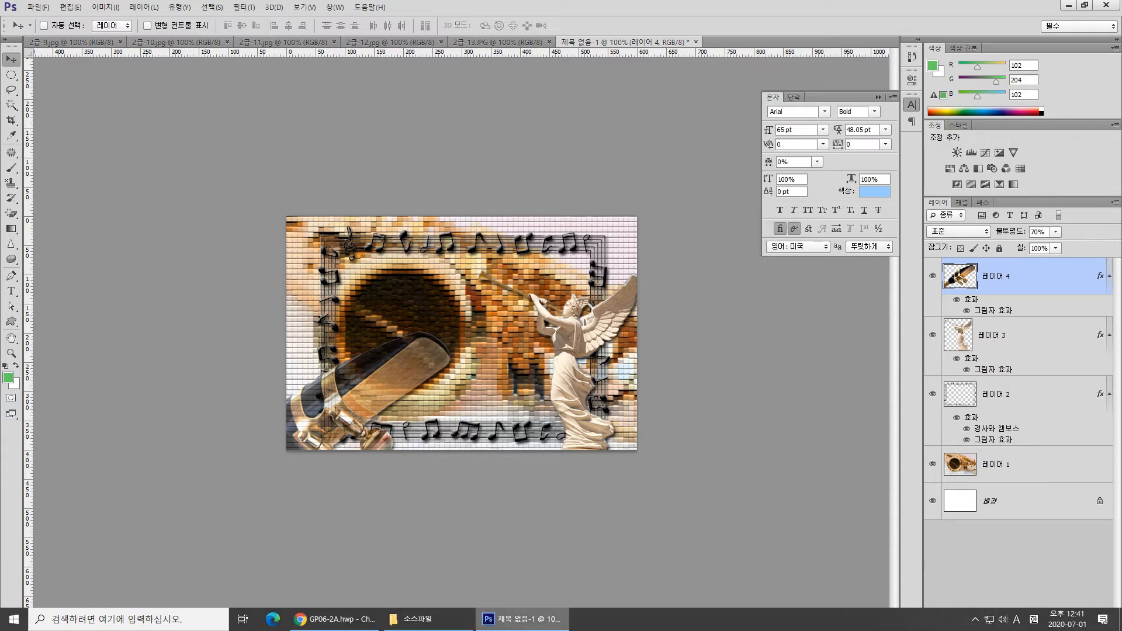
{"action": "left_click", "coordinate": [333, 619]}
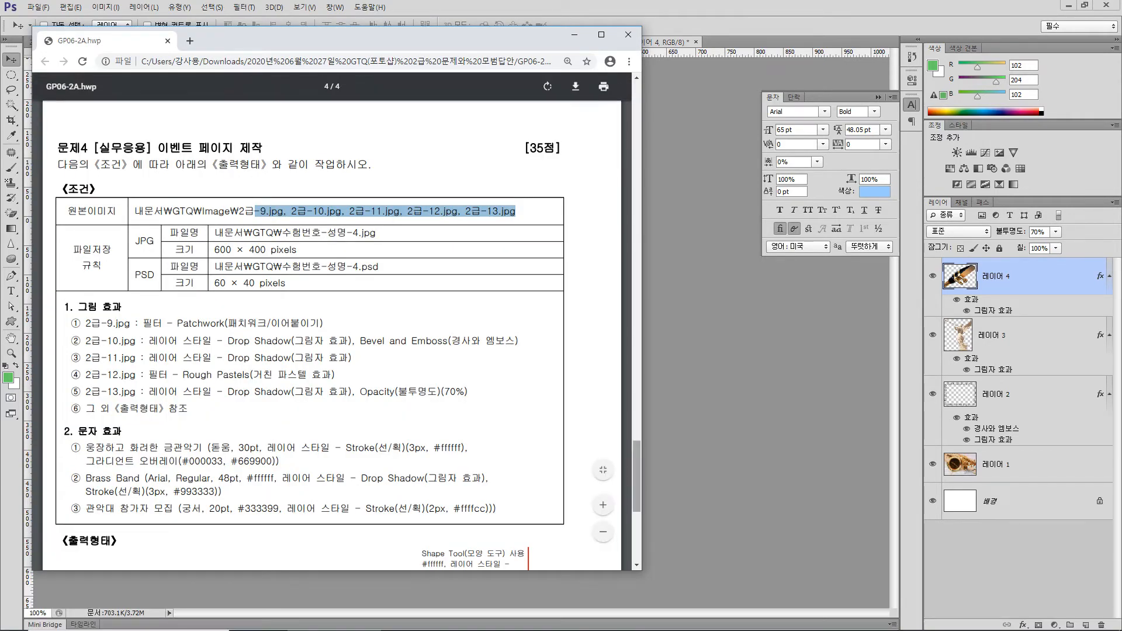
{"action": "scroll", "coordinate": [637, 477], "scroll_direction": "down", "scroll_amount": 5}
{"action": "scroll", "coordinate": [341, 336], "scroll_direction": "down", "scroll_amount": 1}
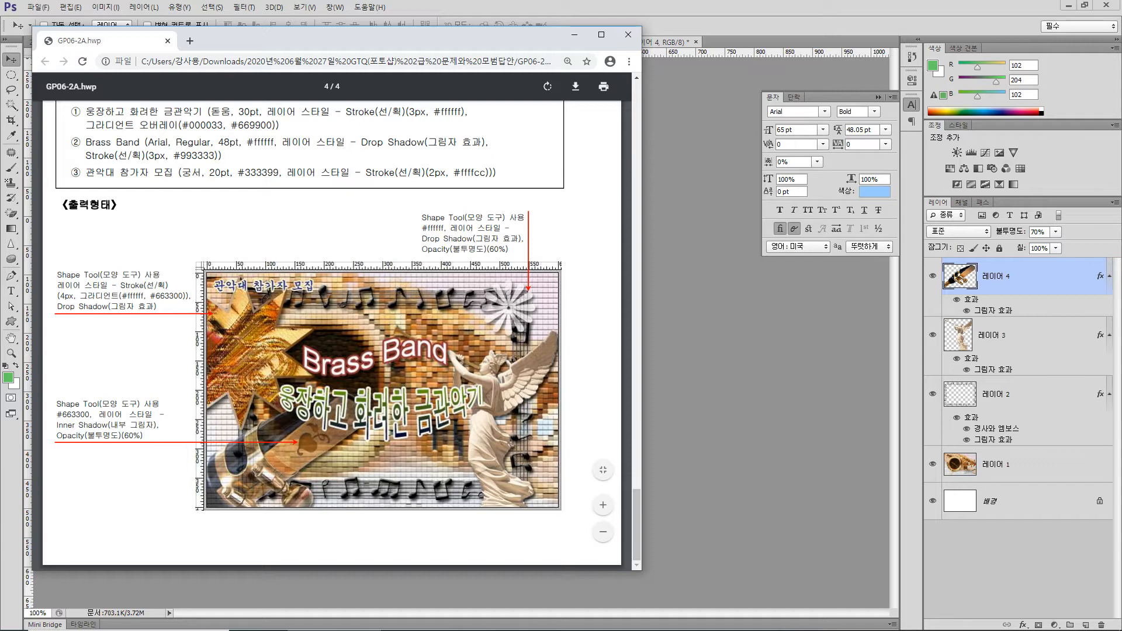
{"action": "key", "text": "alt+Tab"}
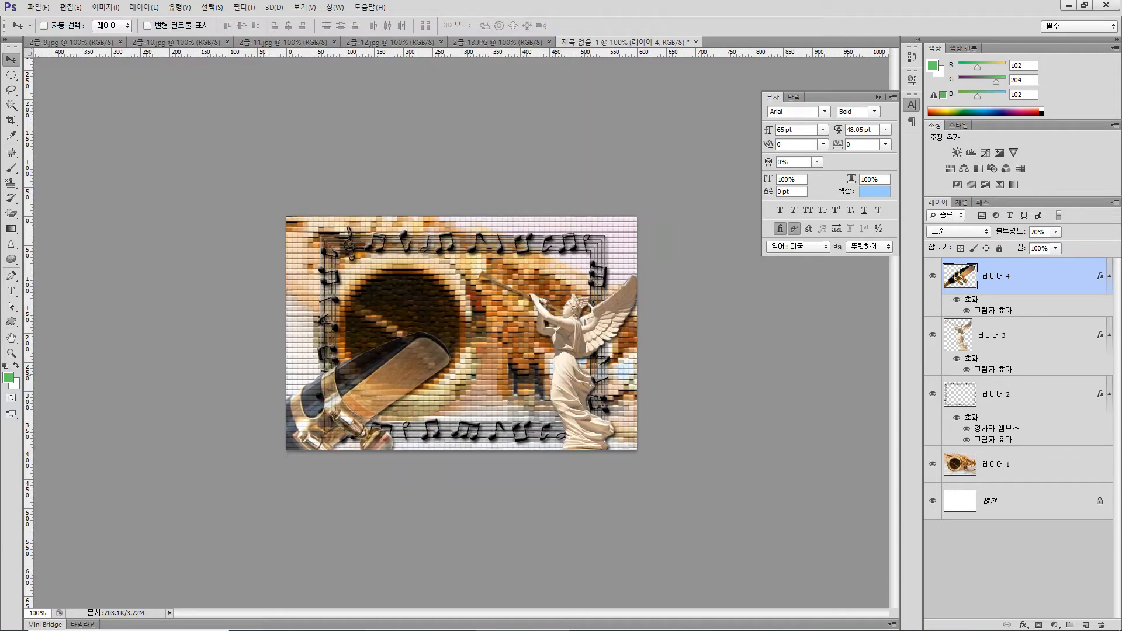
{"action": "key", "text": "u"}
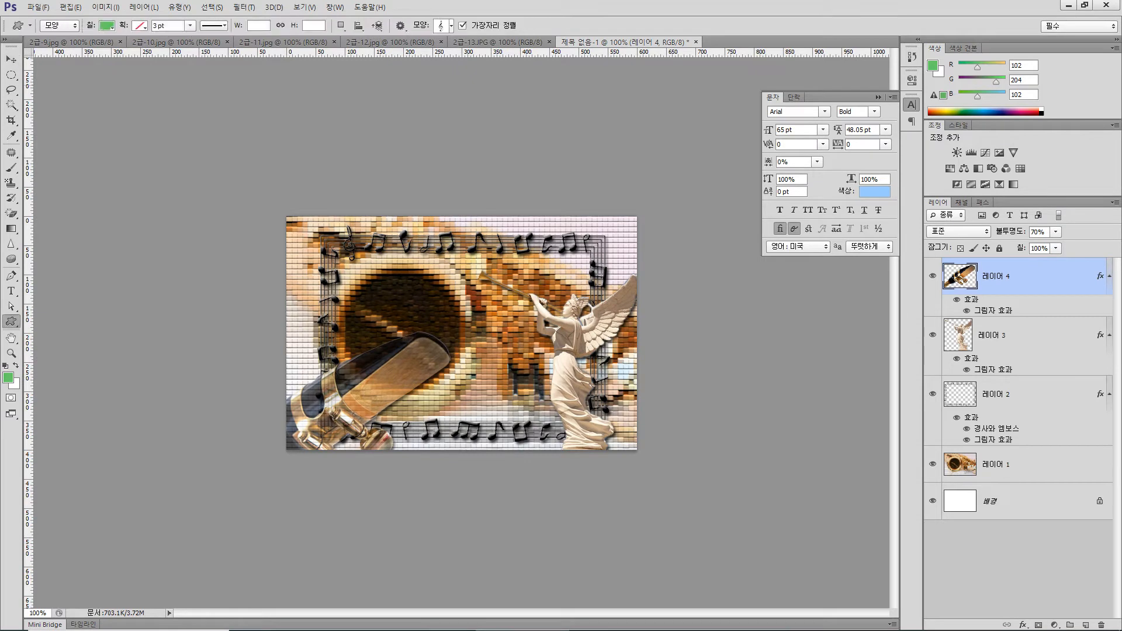
{"action": "left_click", "coordinate": [451, 25]}
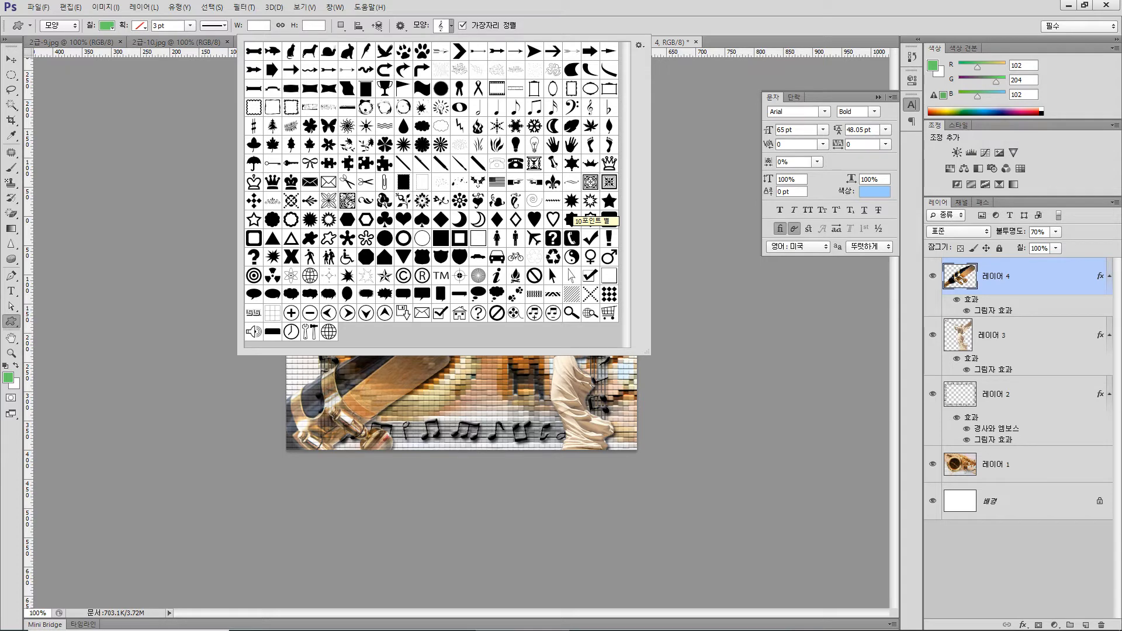
{"action": "double_click", "coordinate": [571, 219]}
{"action": "left_click_drag", "start_coordinate": [321, 262], "coordinate": [466, 415]}
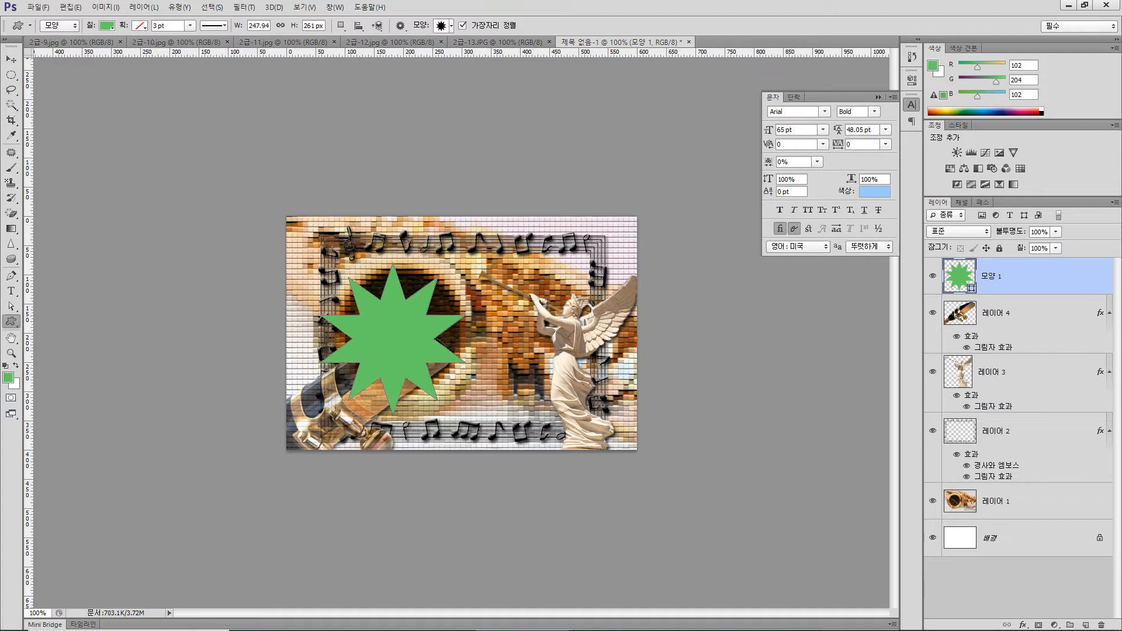
Add a default Drop Shadow and a Stroke with the gradient (그레이디언트) fill type to the star layer
{"action": "left_click", "coordinate": [1023, 625]}
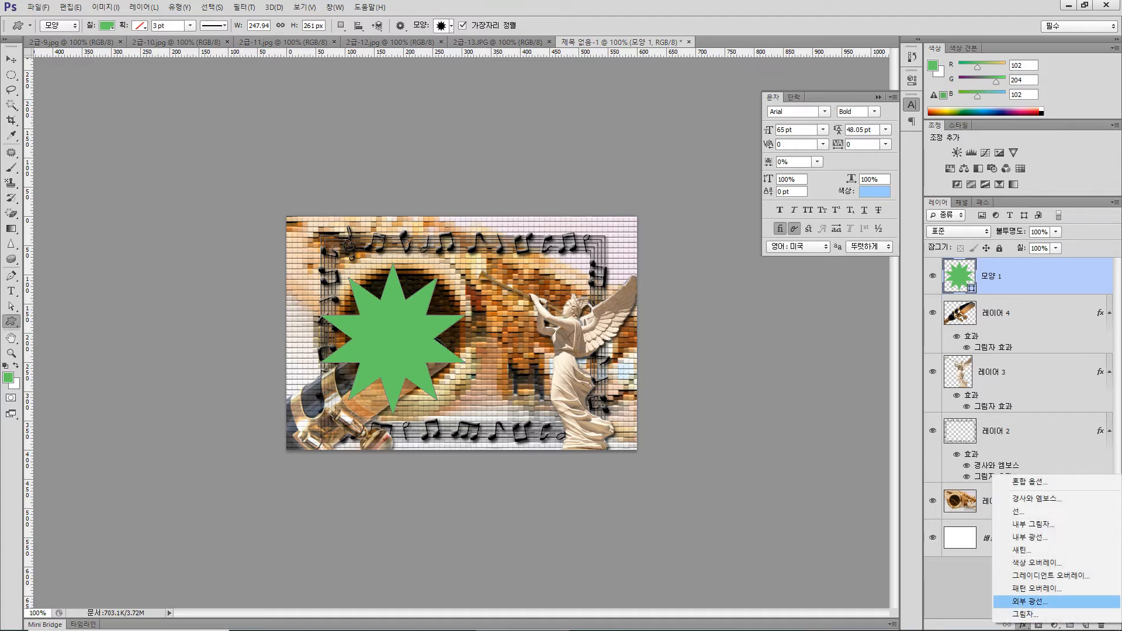
{"action": "left_click", "coordinate": [1025, 615]}
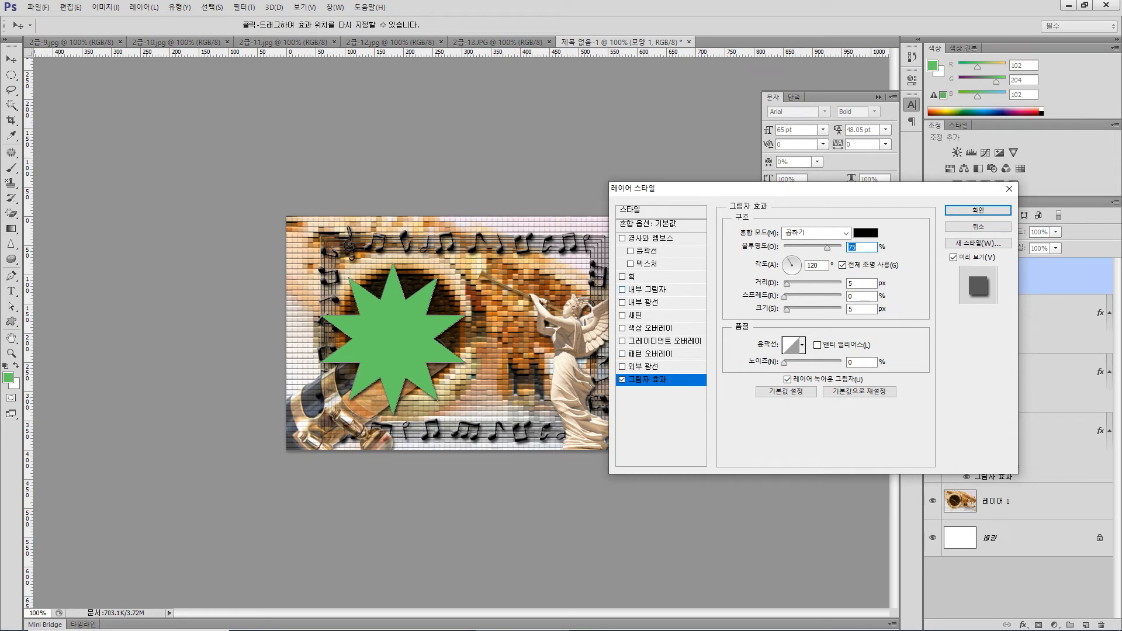
{"action": "left_click", "coordinate": [622, 277]}
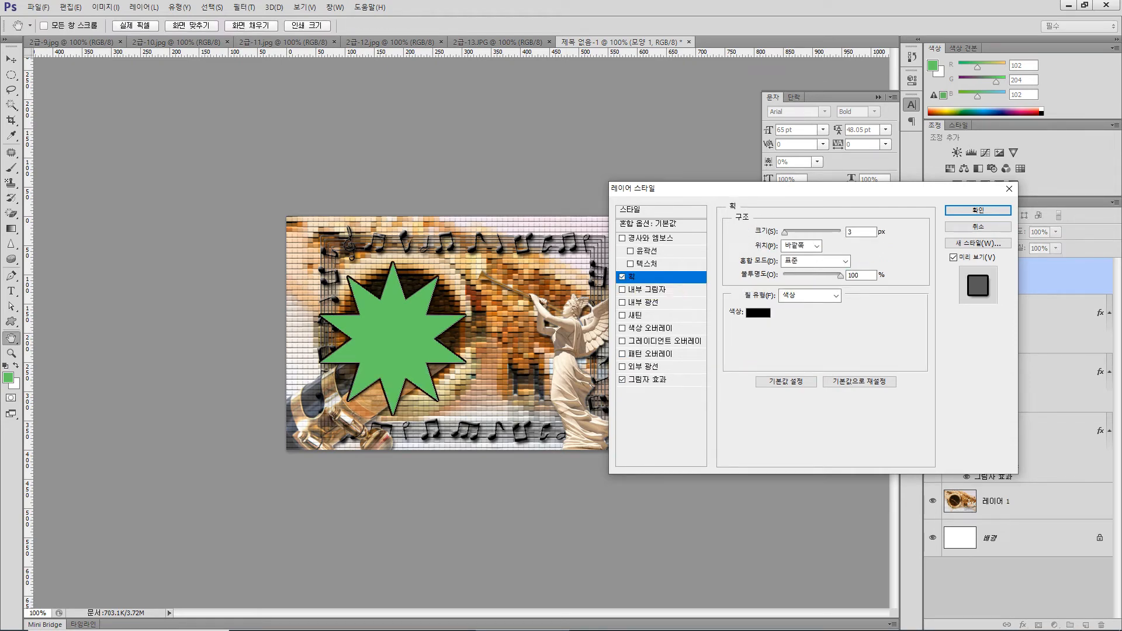
{"action": "left_click", "coordinate": [810, 295]}
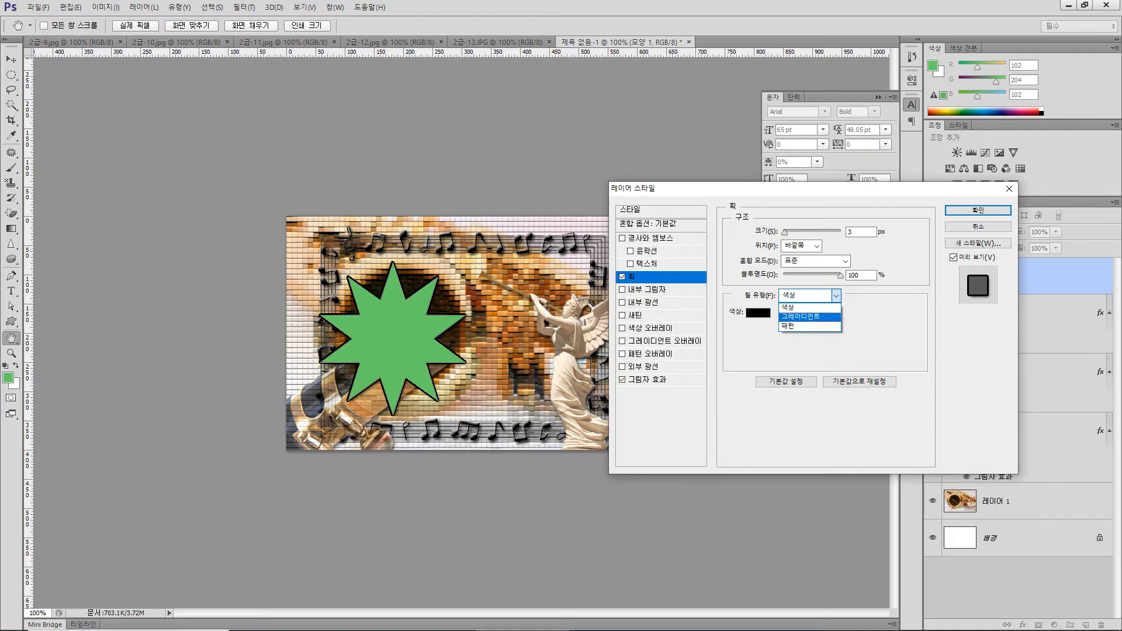
{"action": "left_click", "coordinate": [802, 316]}
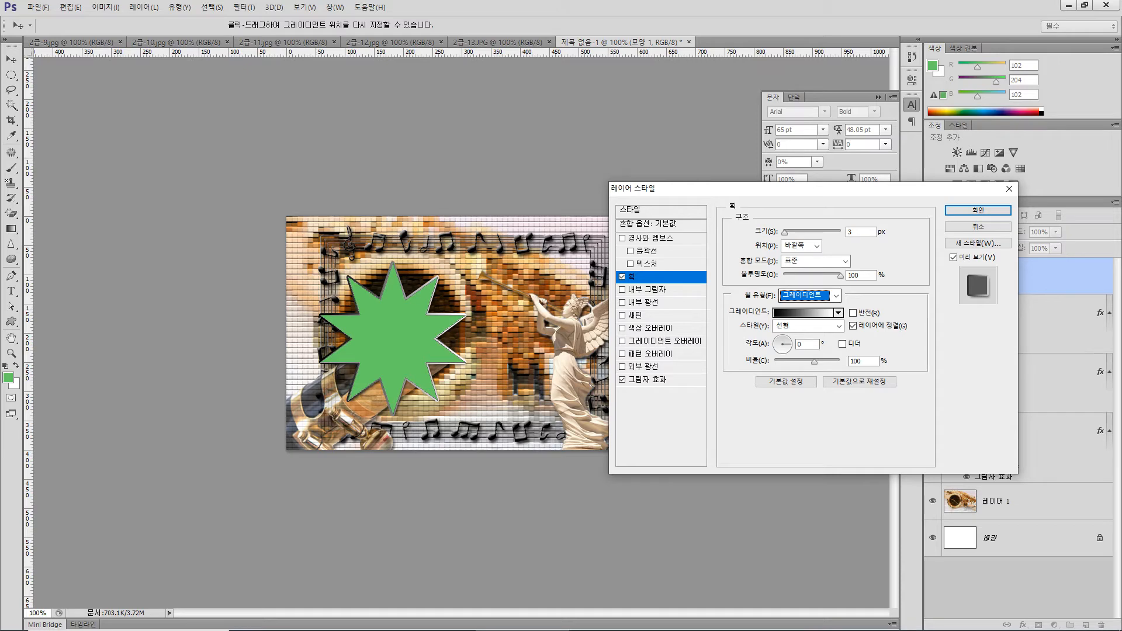
Set the star's stroke gradient to run from white to #663300 and apply the layer style
{"action": "left_click", "coordinate": [802, 313]}
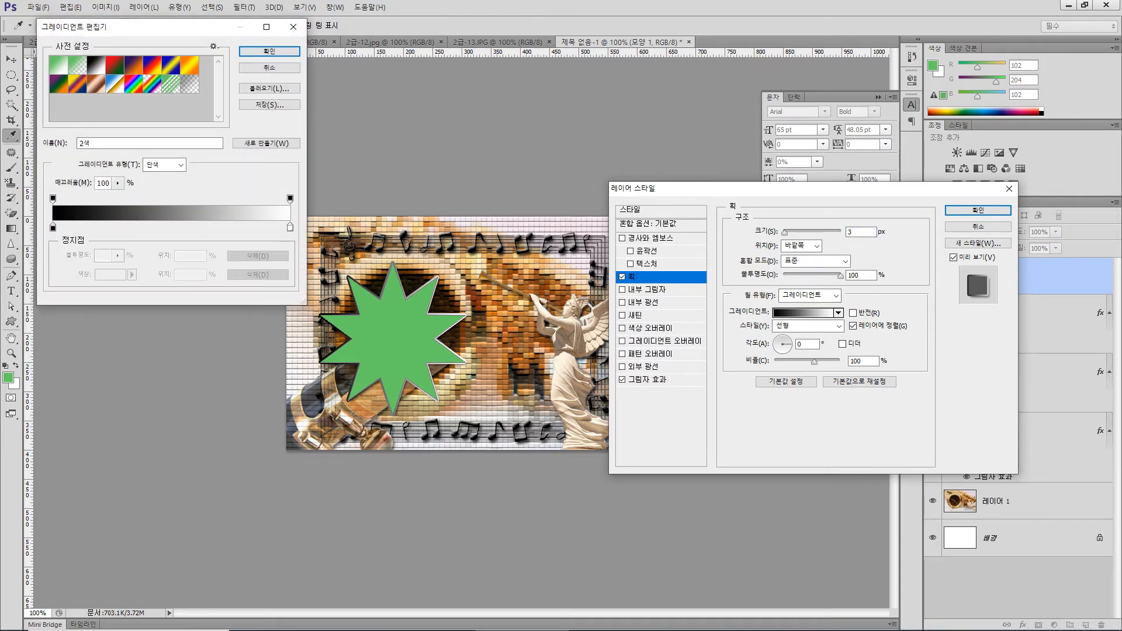
{"action": "double_click", "coordinate": [53, 228]}
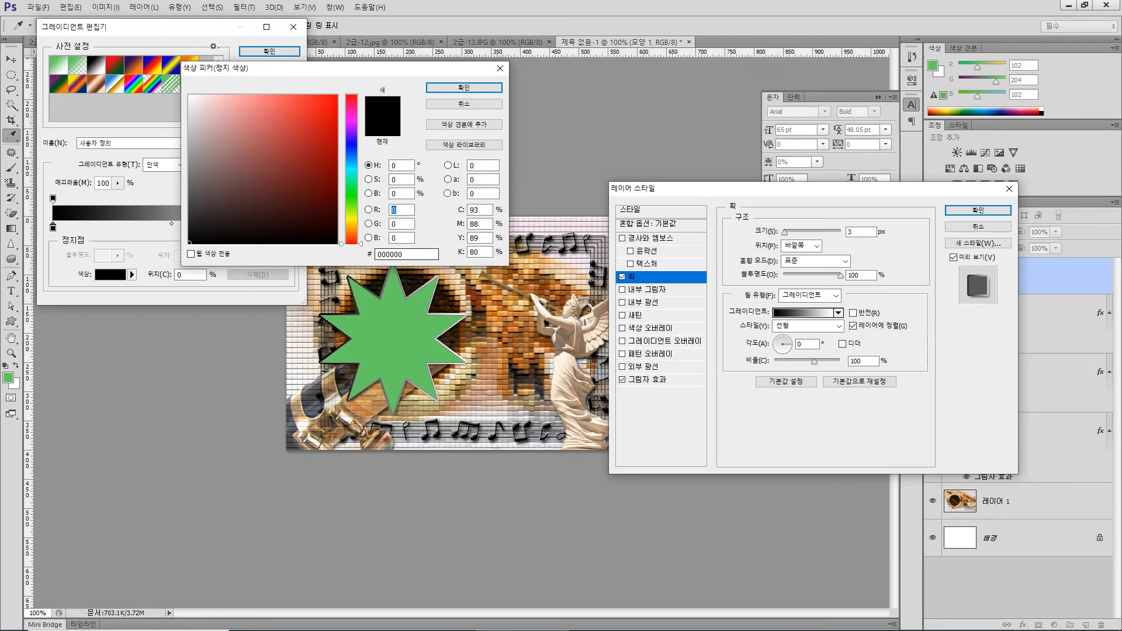
{"action": "left_click", "coordinate": [189, 96]}
{"action": "key", "text": "Return"}
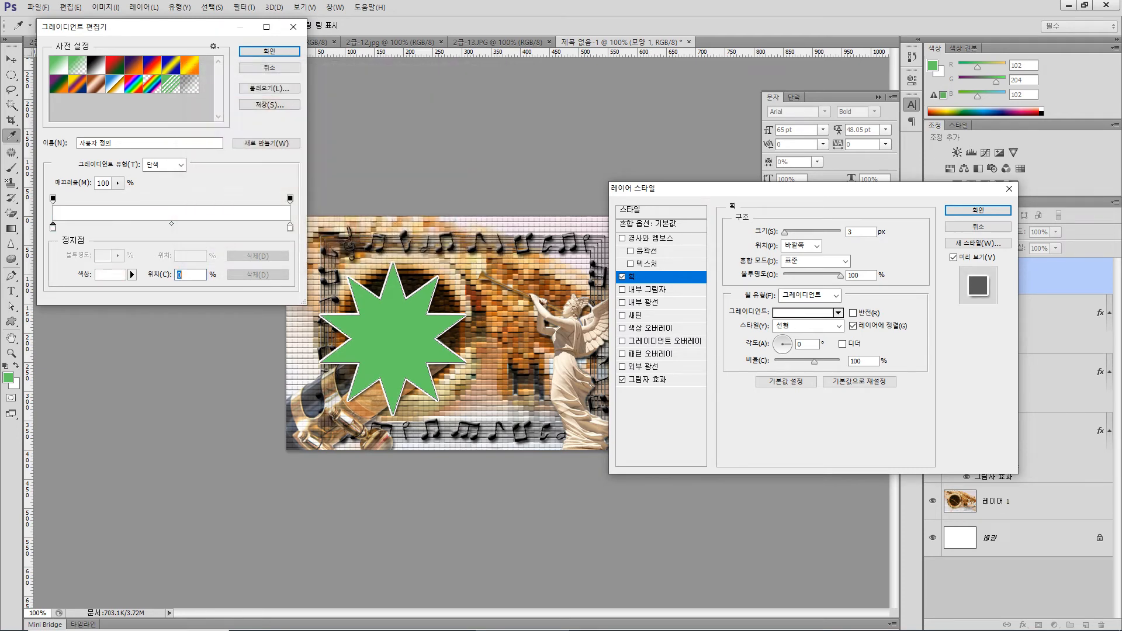
{"action": "double_click", "coordinate": [290, 227]}
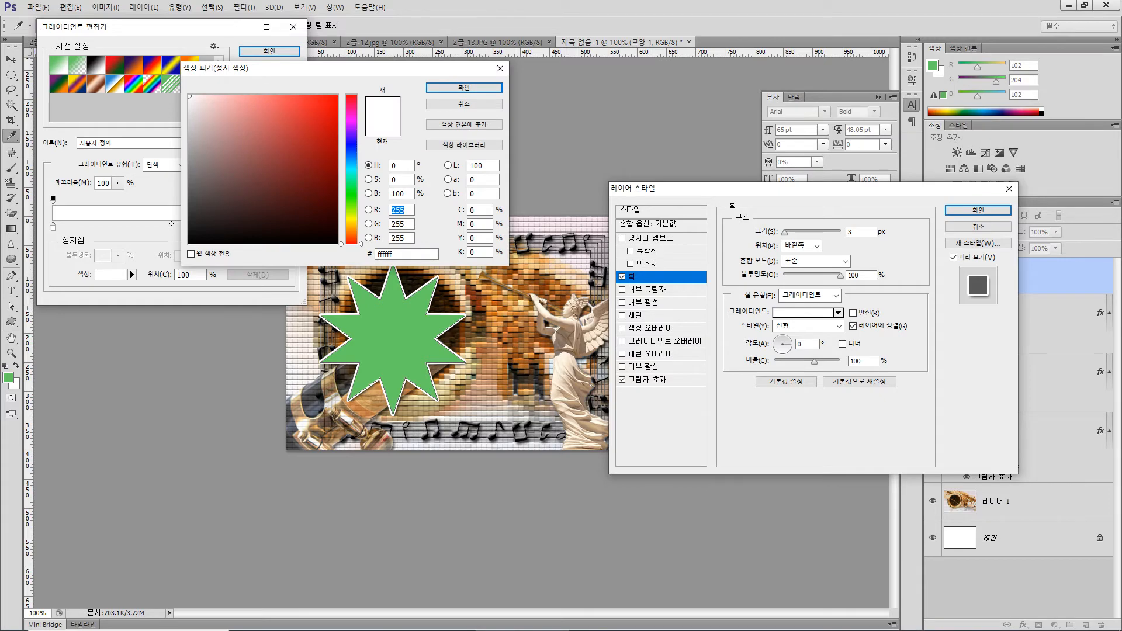
{"action": "double_click", "coordinate": [403, 255]}
{"action": "type", "text": "663300"}
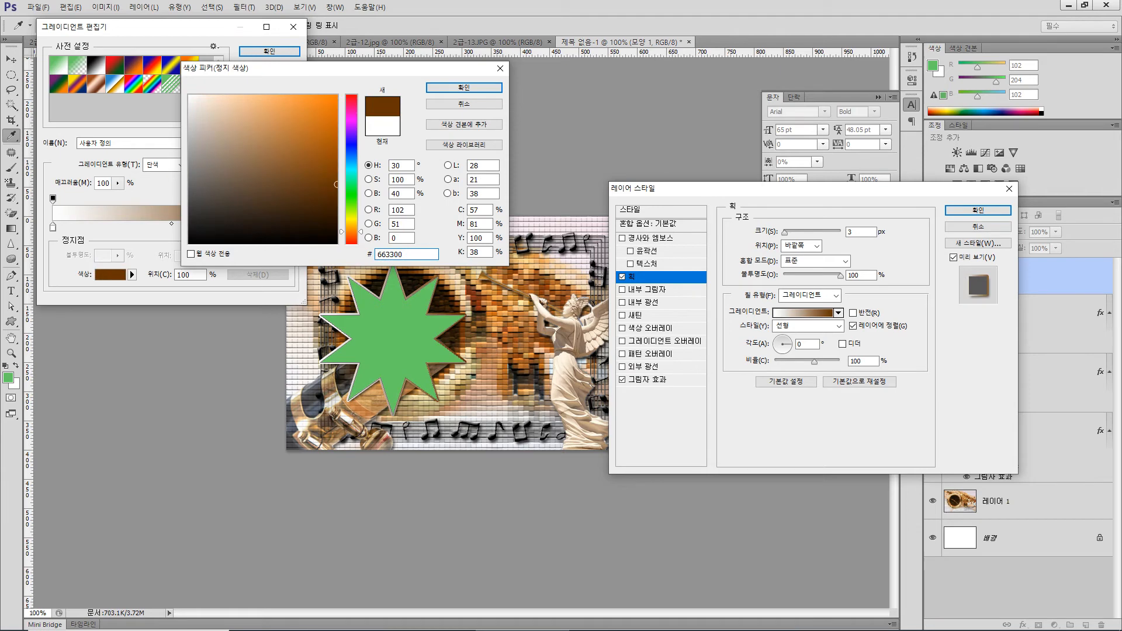
{"action": "key", "text": "Return"}
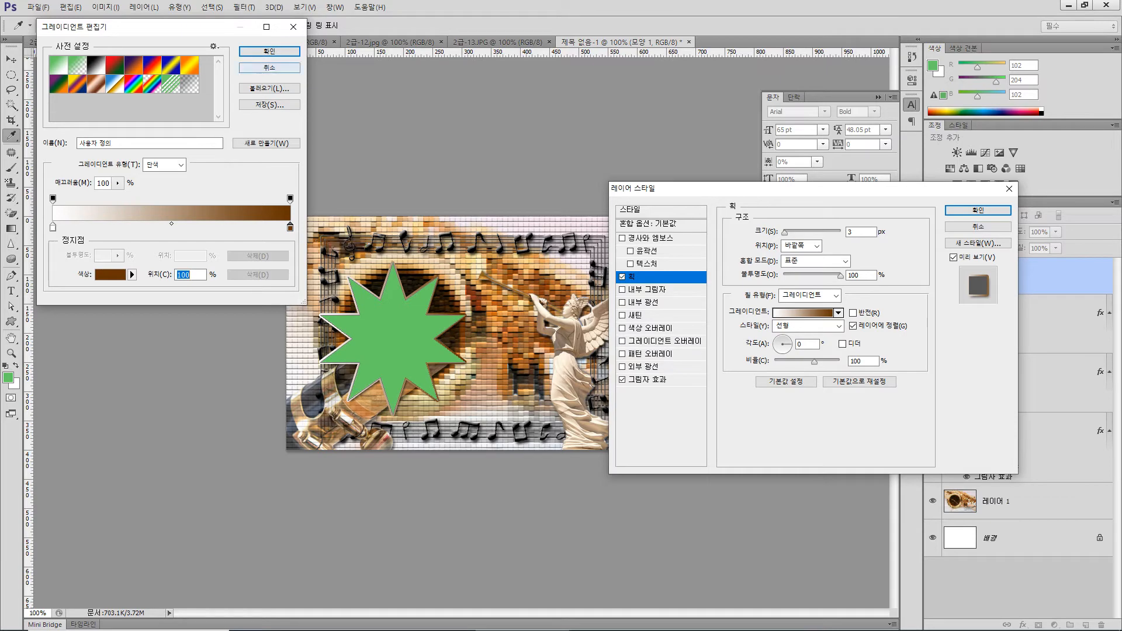
{"action": "left_click", "coordinate": [269, 51]}
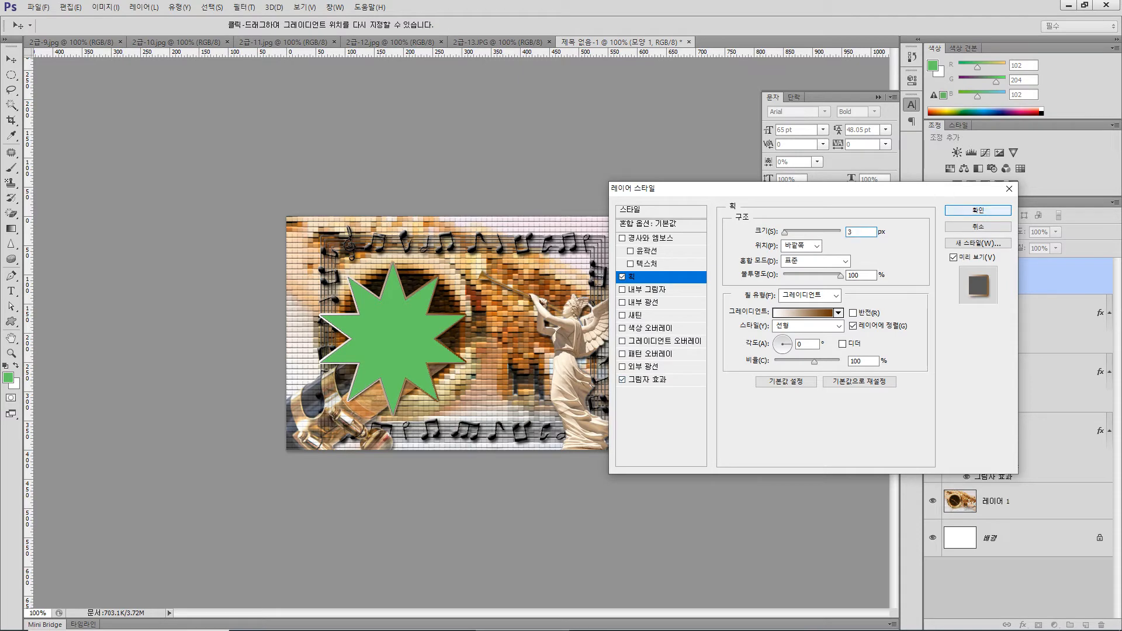
{"action": "key", "text": "Return"}
Move the star to the upper-left corner of the canvas so that its left points extend past the edge
{"action": "left_click", "coordinate": [11, 59]}
{"action": "left_click_drag", "start_coordinate": [402, 319], "coordinate": [354, 281]}
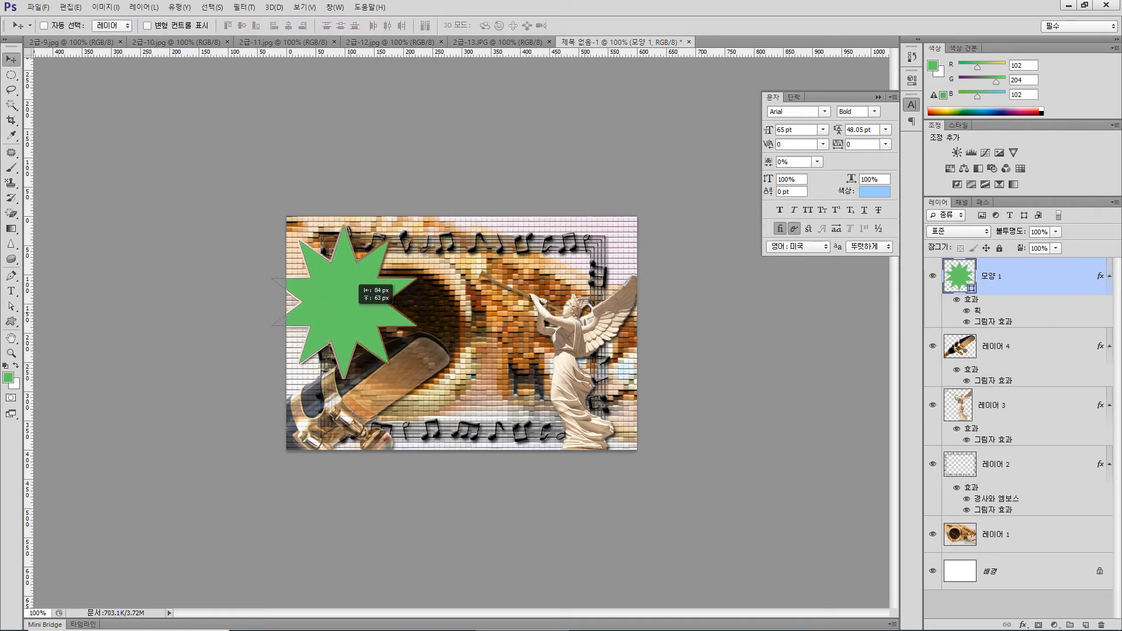
{"action": "left_click_drag", "start_coordinate": [354, 281], "coordinate": [343, 278]}
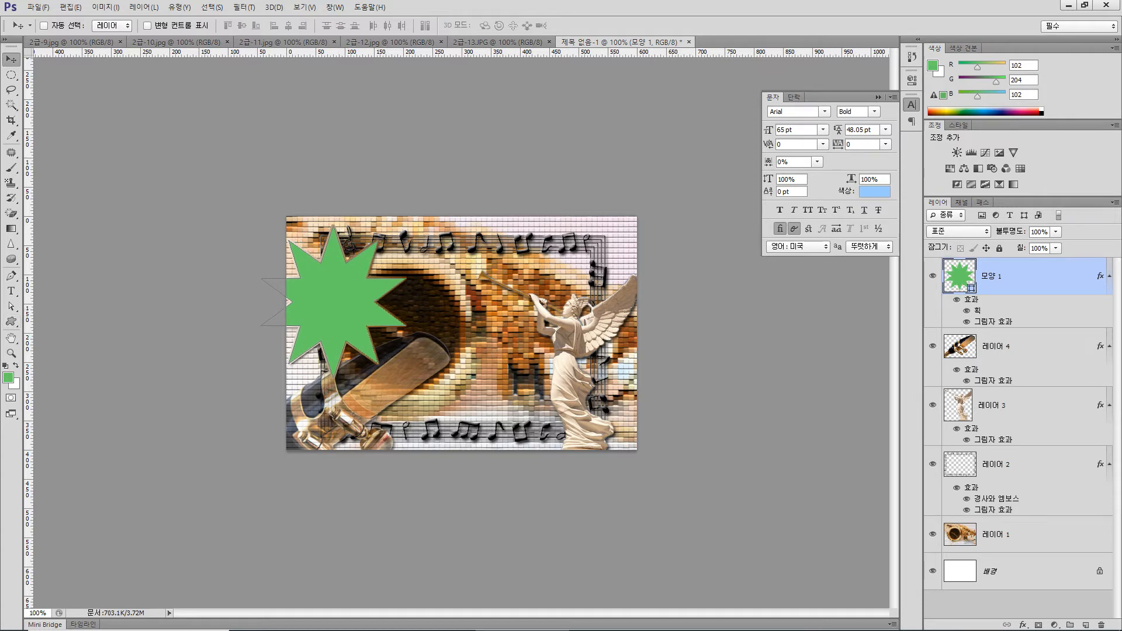
Place a vertical and a horizontal guide around the star, shifting the star about 19 px left and slightly up
{"action": "left_click_drag", "start_coordinate": [28, 248], "coordinate": [358, 272]}
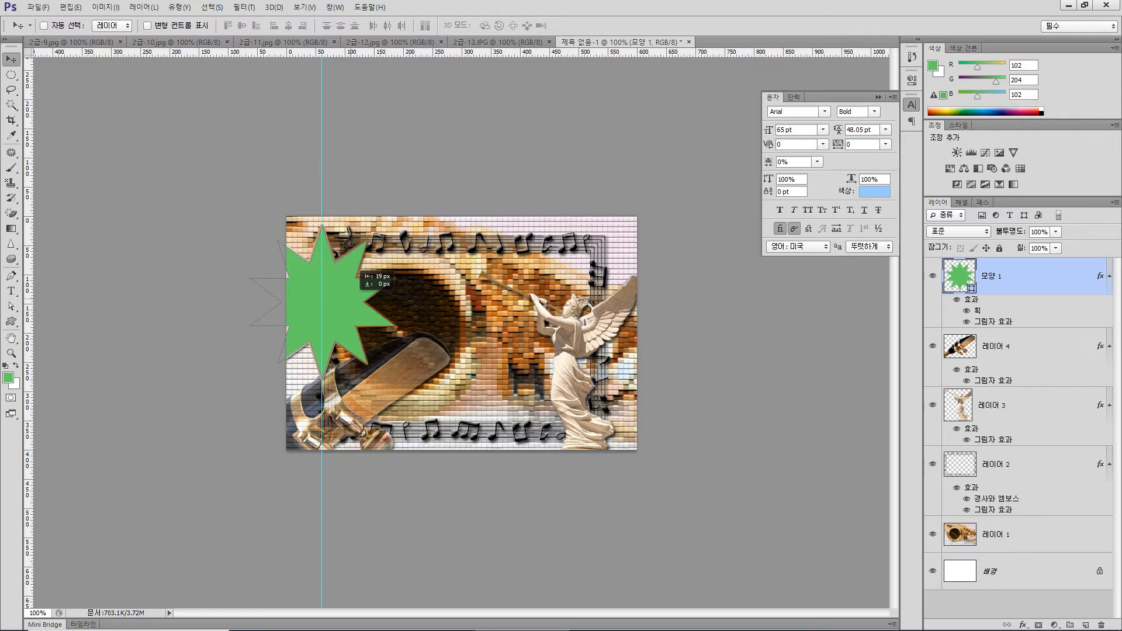
{"action": "left_click_drag", "start_coordinate": [358, 272], "coordinate": [358, 271]}
{"action": "left_click_drag", "start_coordinate": [391, 53], "coordinate": [391, 378]}
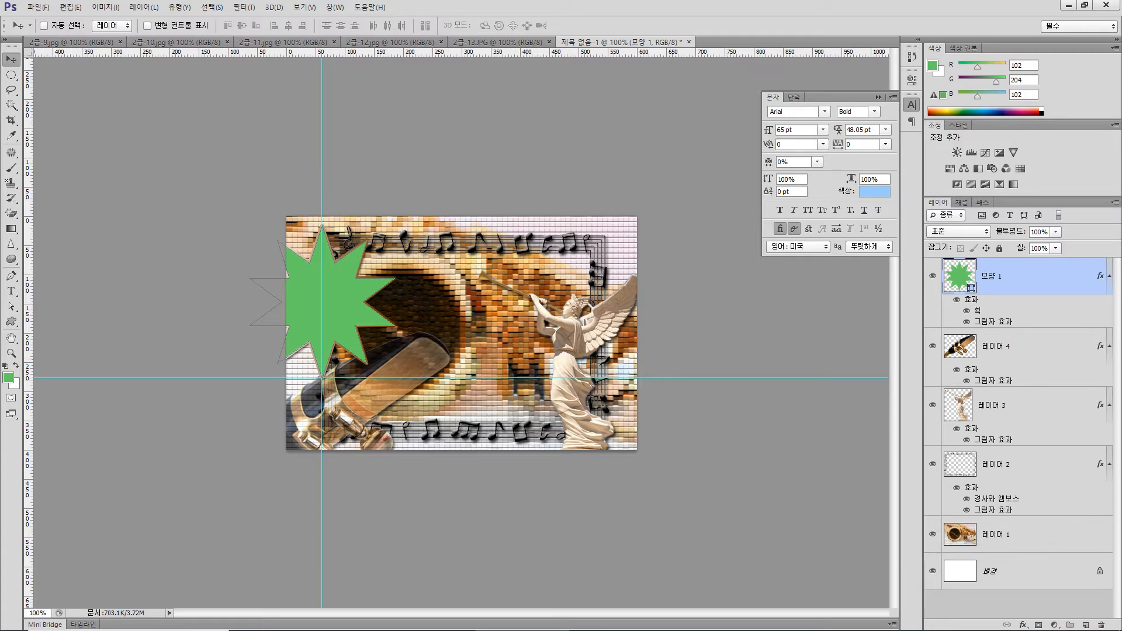
{"action": "left_click_drag", "start_coordinate": [362, 285], "coordinate": [363, 275]}
{"action": "left_click_drag", "start_coordinate": [380, 377], "coordinate": [380, 375]}
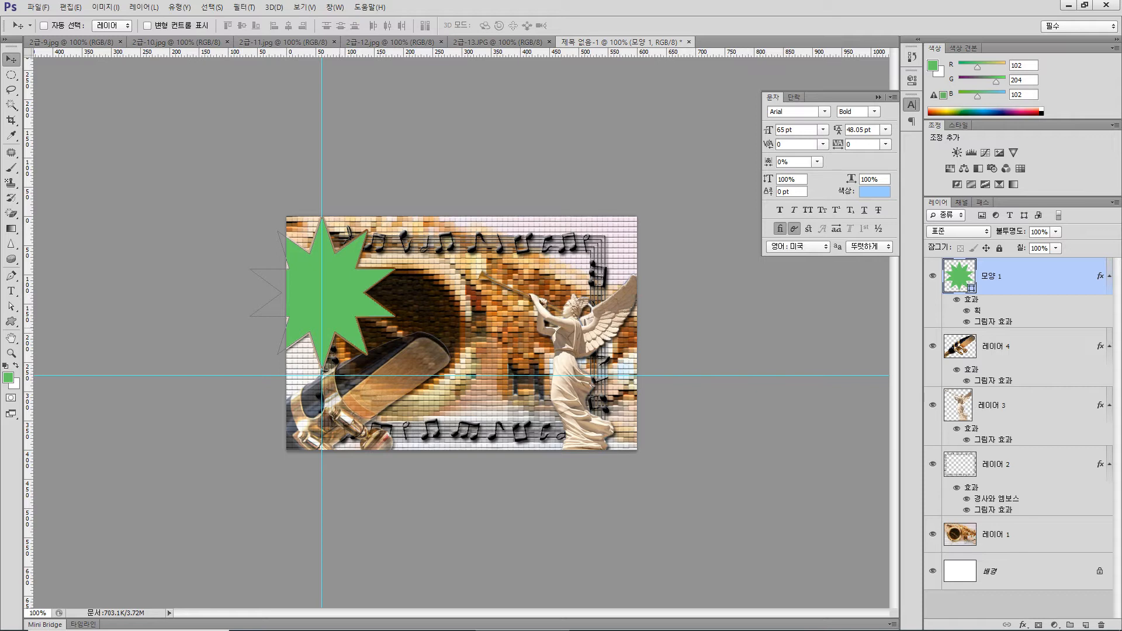
Place a vertical guide at X 185 px beside the star's rightmost points and nudge the star slightly left
{"action": "left_click_drag", "start_coordinate": [28, 309], "coordinate": [394, 311]}
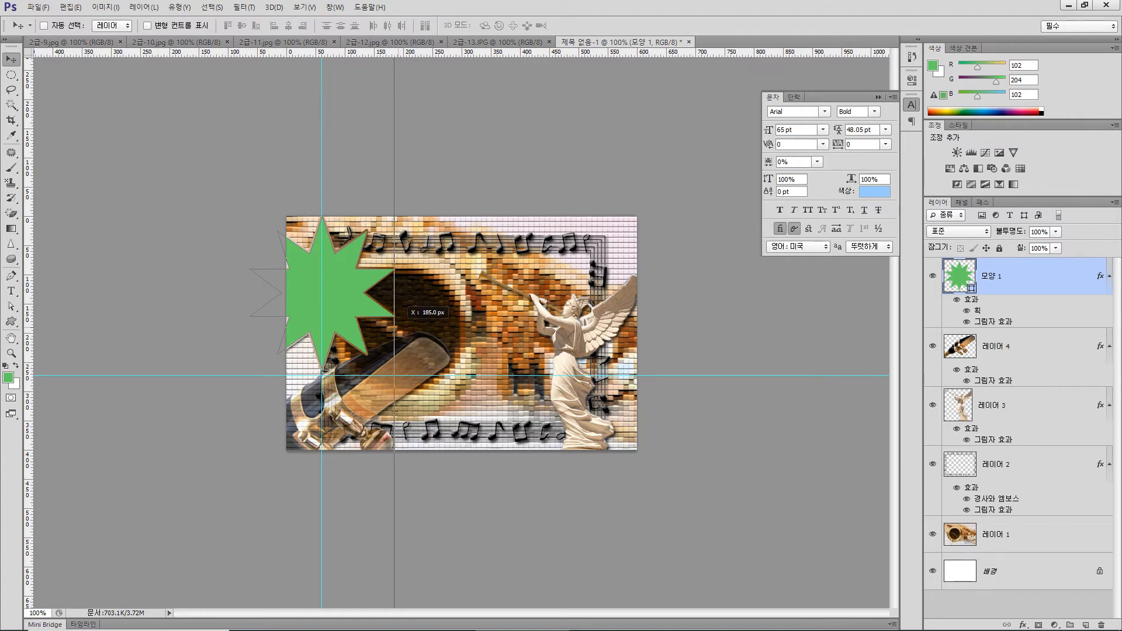
{"action": "left_click_drag", "start_coordinate": [394, 312], "coordinate": [393, 312]}
{"action": "key", "text": "Left"}
{"action": "key", "text": "Left"}
{"action": "key", "text": "Left"}
{"action": "key", "text": "Left"}
{"action": "key", "text": "Left"}
{"action": "key", "text": "Left"}
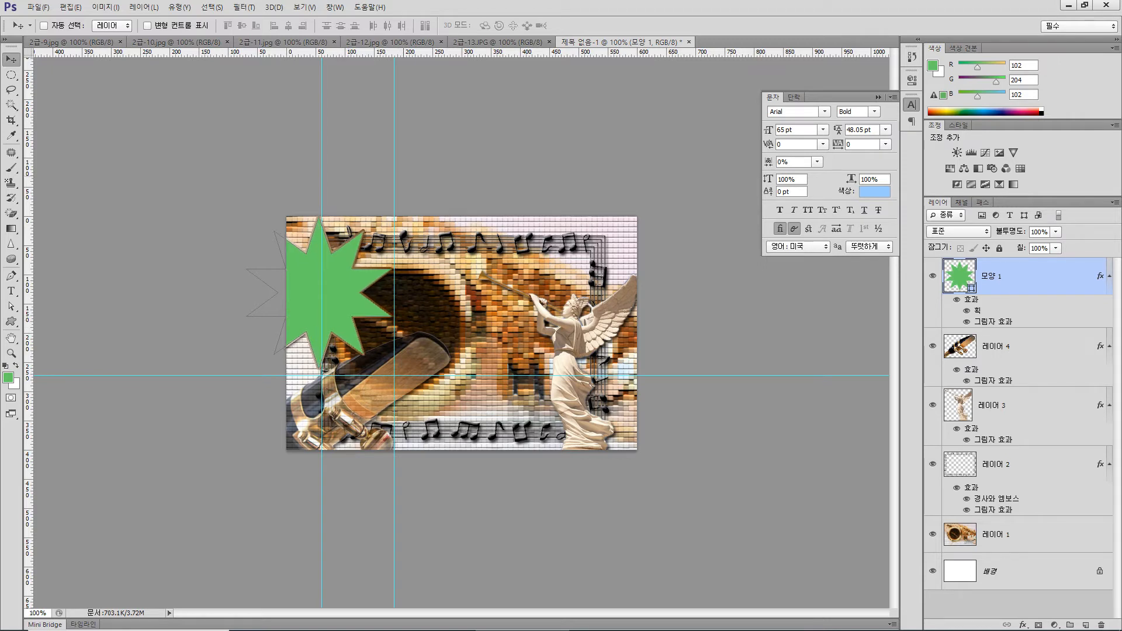
Remove the three guides from the canvas and nudge the star slightly down
{"action": "left_click_drag", "start_coordinate": [394, 193], "coordinate": [3, 155]}
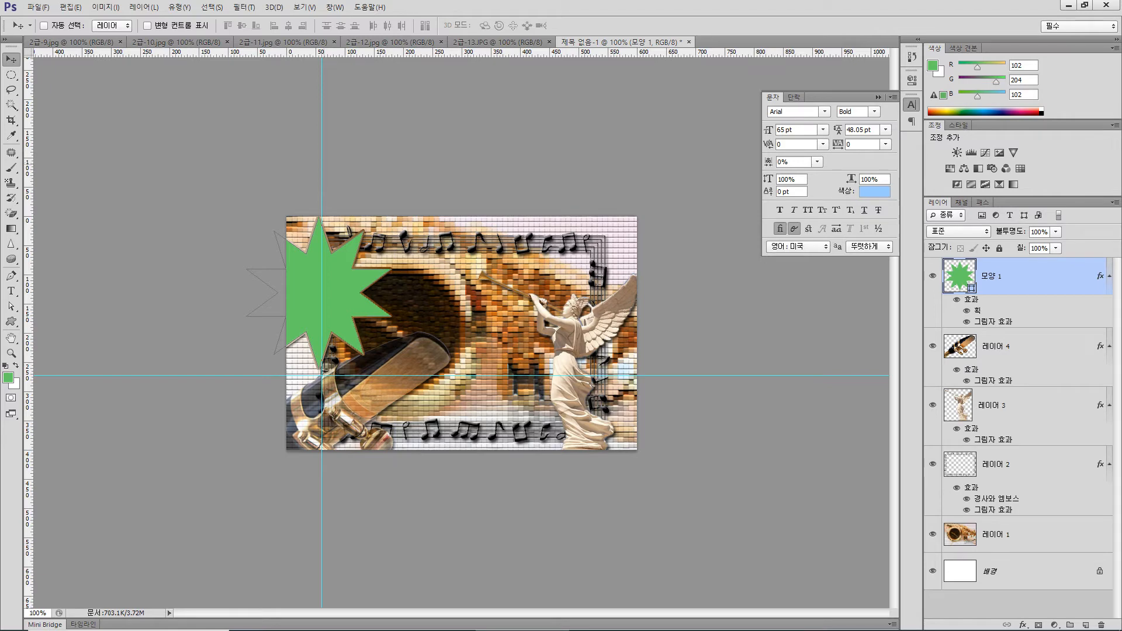
{"action": "left_click_drag", "start_coordinate": [321, 165], "coordinate": [4, 159]}
{"action": "left_click_drag", "start_coordinate": [249, 376], "coordinate": [491, 23]}
{"action": "key", "text": "Down"}
{"action": "key", "text": "Down"}
{"action": "key", "text": "Down"}
{"action": "key", "text": "Down"}
{"action": "key", "text": "Down"}
{"action": "key", "text": "Down"}
{"action": "key", "text": "Down"}
{"action": "key", "text": "Down"}
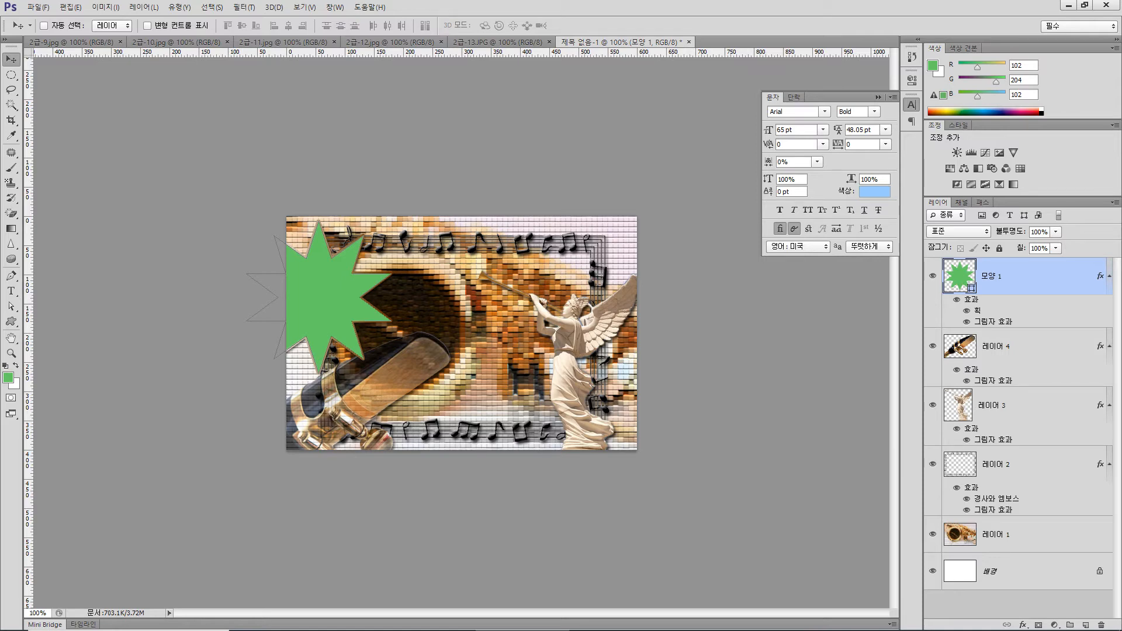
Copy the whole 2급-12.jpg tuba image and paste it into the composition above the star layer
{"action": "left_click", "coordinate": [391, 42]}
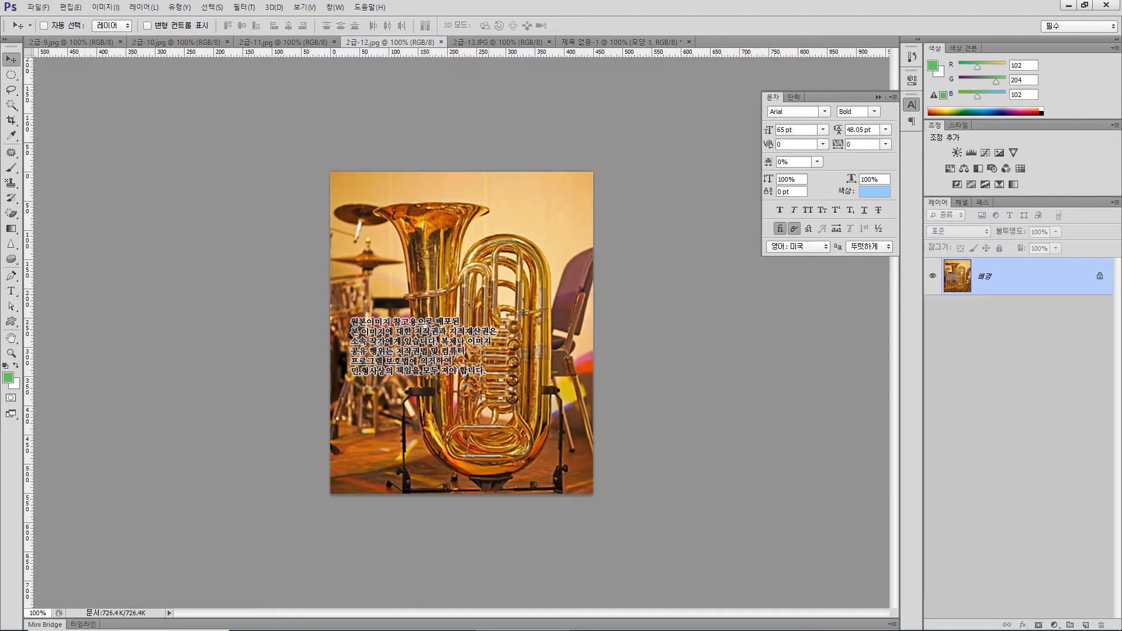
{"action": "key", "text": "ctrl+a"}
{"action": "left_click", "coordinate": [620, 42]}
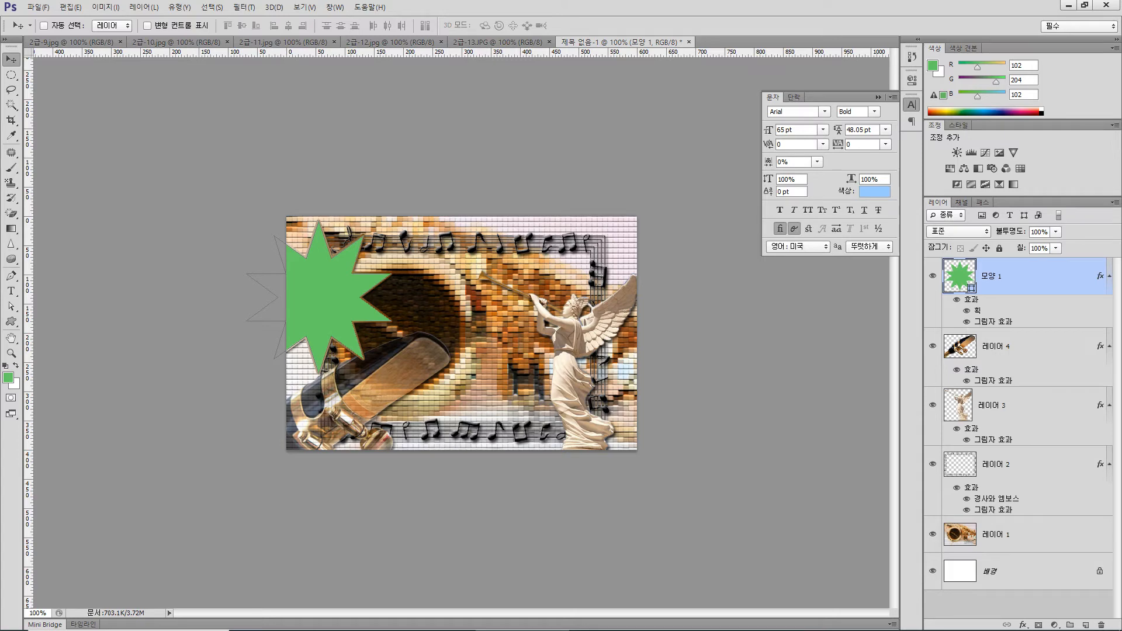
{"action": "key", "text": "ctrl+v"}
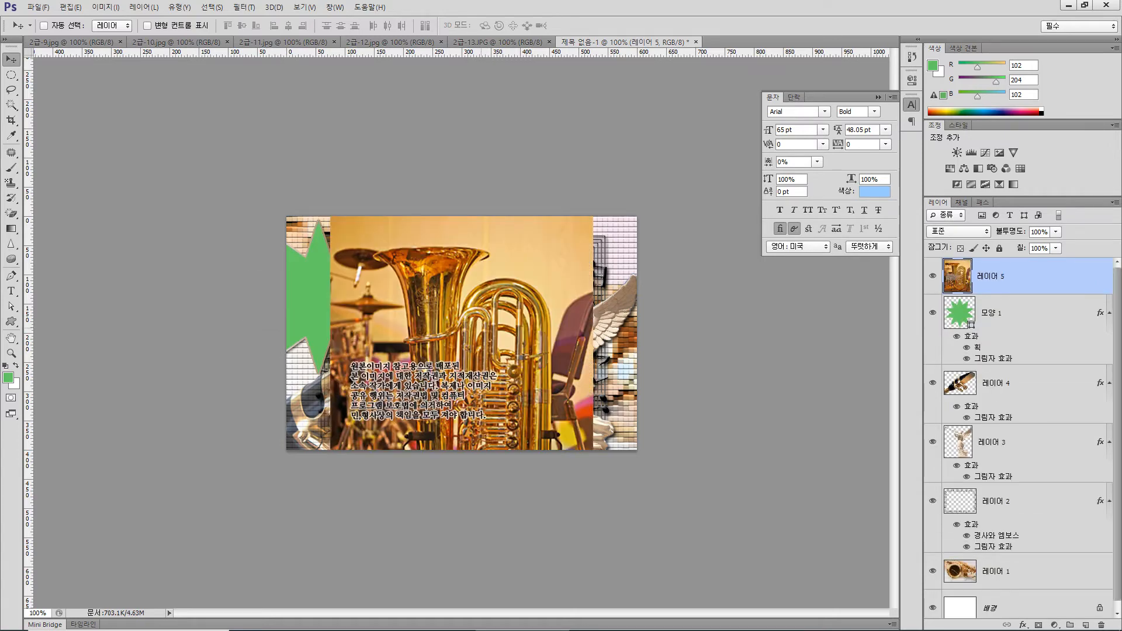
Move the tuba image over the star to the canvas's left edge and clip it to the star with a clipping mask
{"action": "left_click_drag", "start_coordinate": [401, 265], "coordinate": [357, 226]}
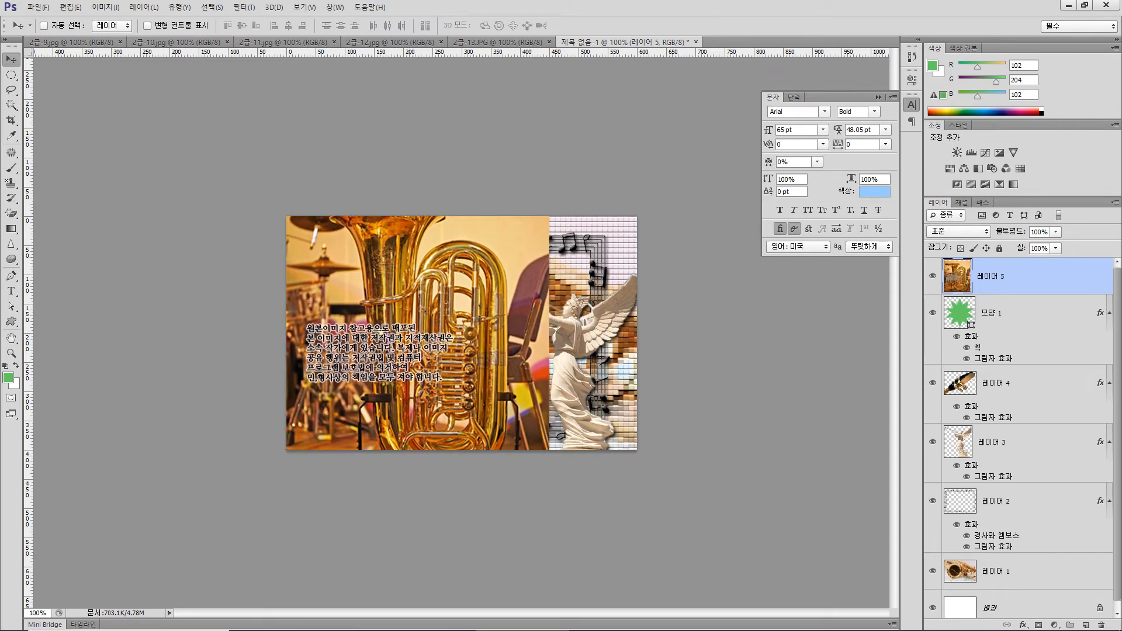
{"action": "right_click", "coordinate": [1051, 276]}
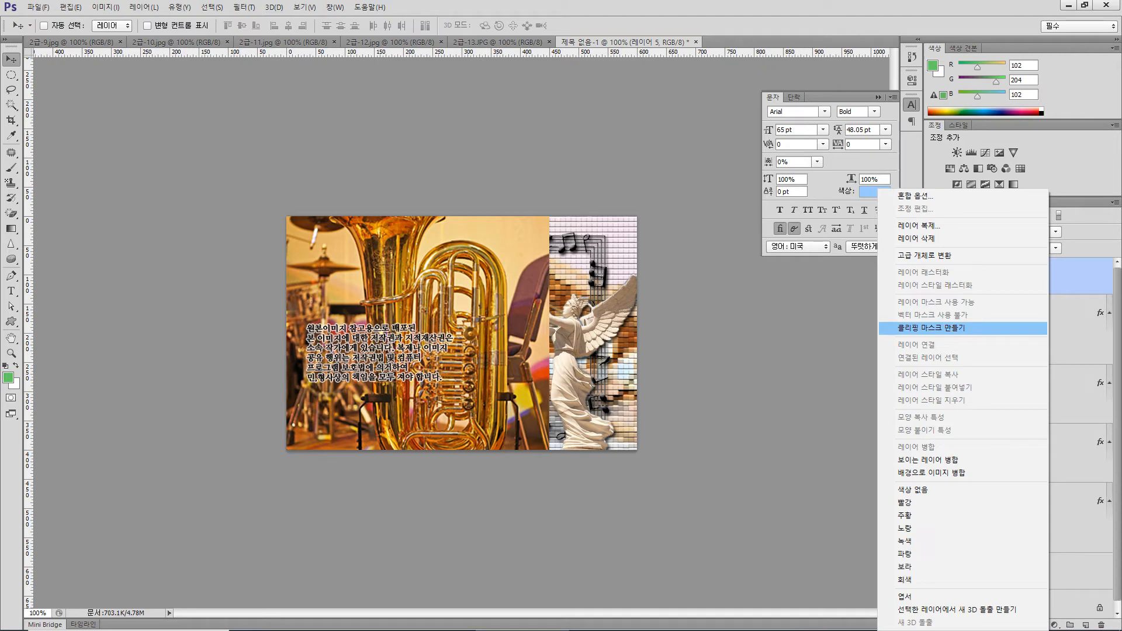
{"action": "left_click", "coordinate": [936, 328]}
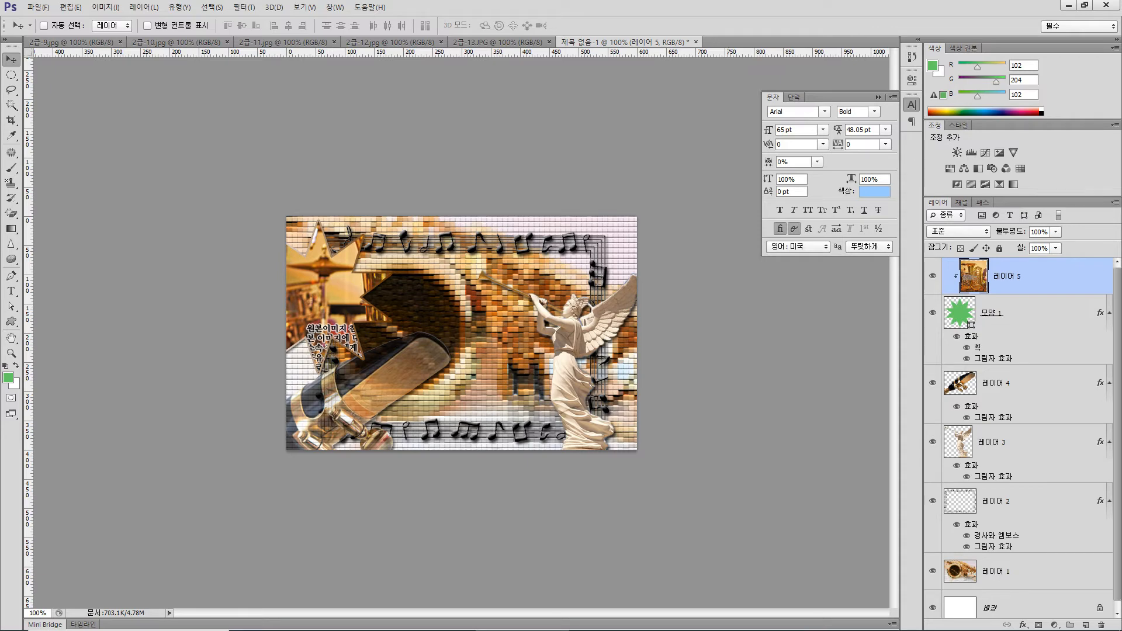
Rotate the clipped tuba image about 30° clockwise, scale it to about 53% and position it over the star
{"action": "key", "text": "ctrl+t"}
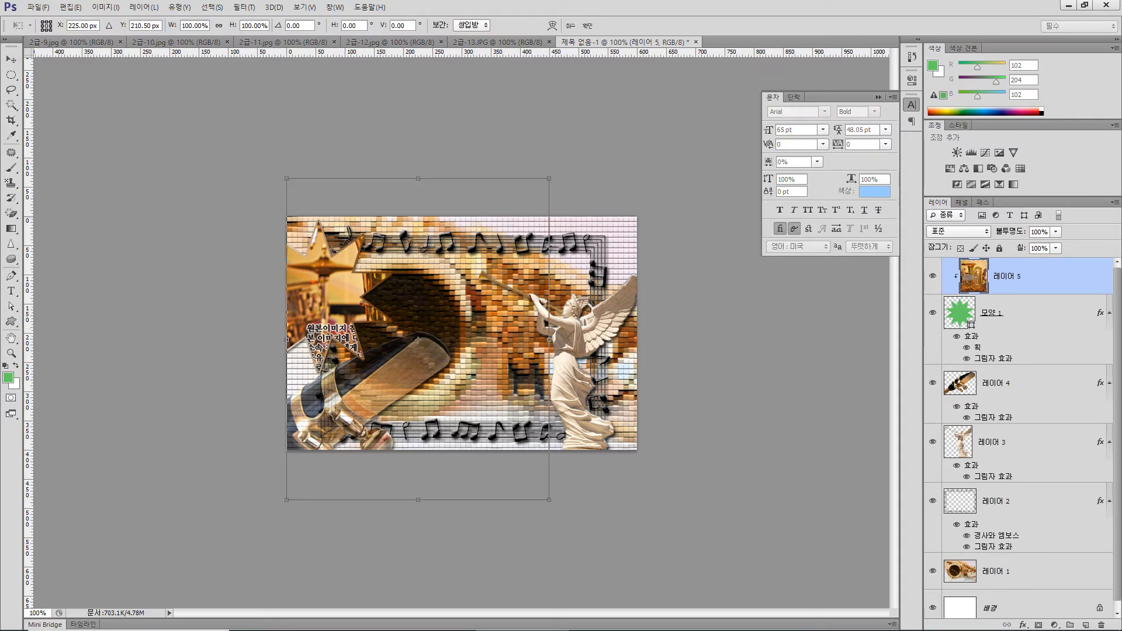
{"action": "left_click_drag", "start_coordinate": [569, 174], "coordinate": [596, 282]}
{"action": "left_click_drag", "start_coordinate": [472, 314], "coordinate": [426, 298]}
{"action": "left_click_drag", "start_coordinate": [372, 323], "coordinate": [352, 313]}
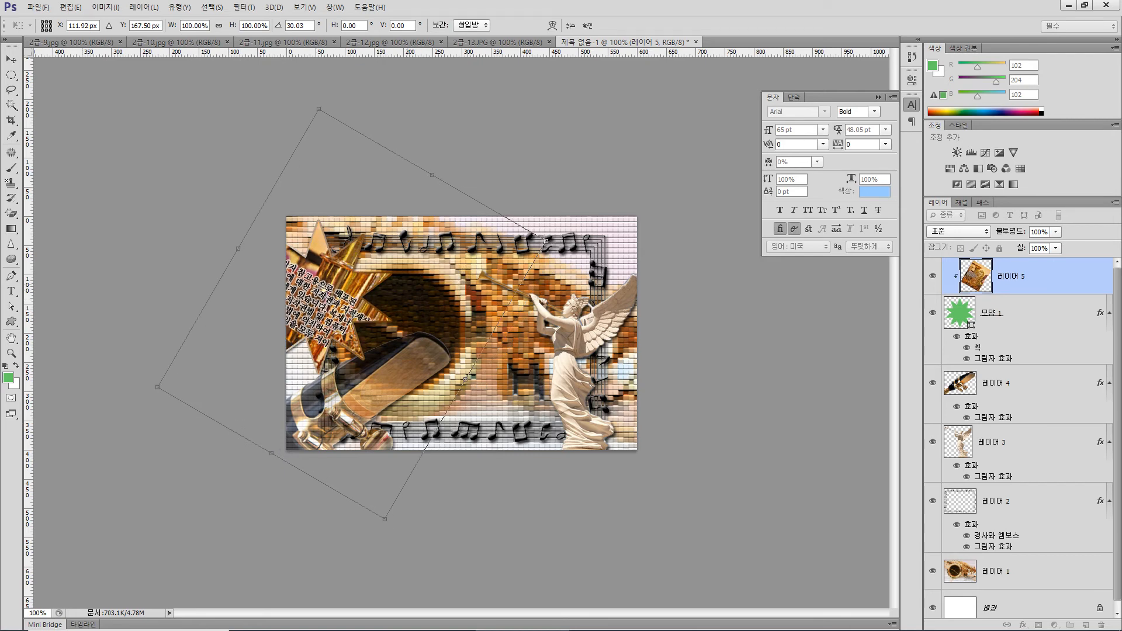
{"action": "left_click_drag", "start_coordinate": [545, 240], "coordinate": [467, 270]}
{"action": "left_click_drag", "start_coordinate": [338, 274], "coordinate": [316, 263]}
{"action": "left_click_drag", "start_coordinate": [446, 260], "coordinate": [388, 287]}
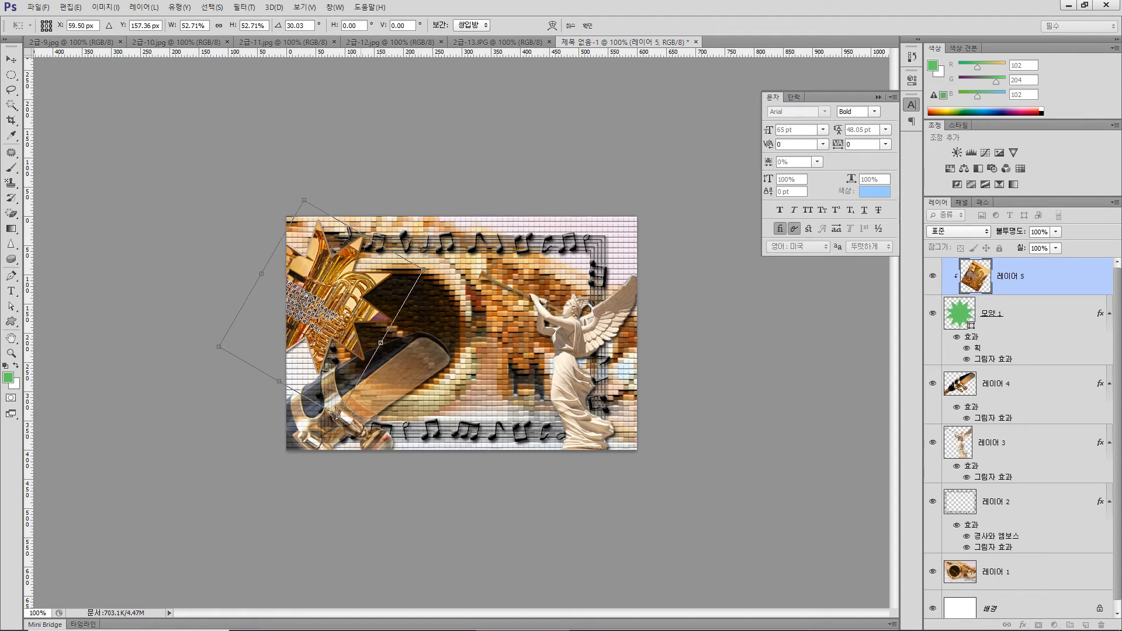
Rotate the tuba image to about 36.6°, adjust its position and size slightly and apply the transform
{"action": "left_click_drag", "start_coordinate": [349, 428], "coordinate": [336, 430]}
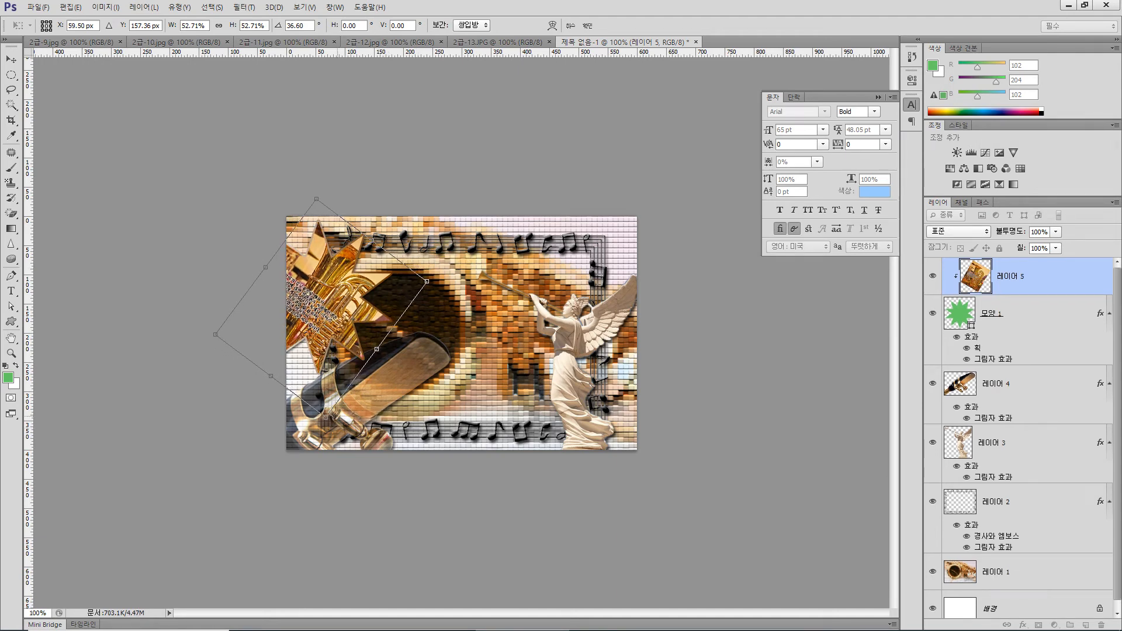
{"action": "left_click_drag", "start_coordinate": [359, 312], "coordinate": [358, 311]}
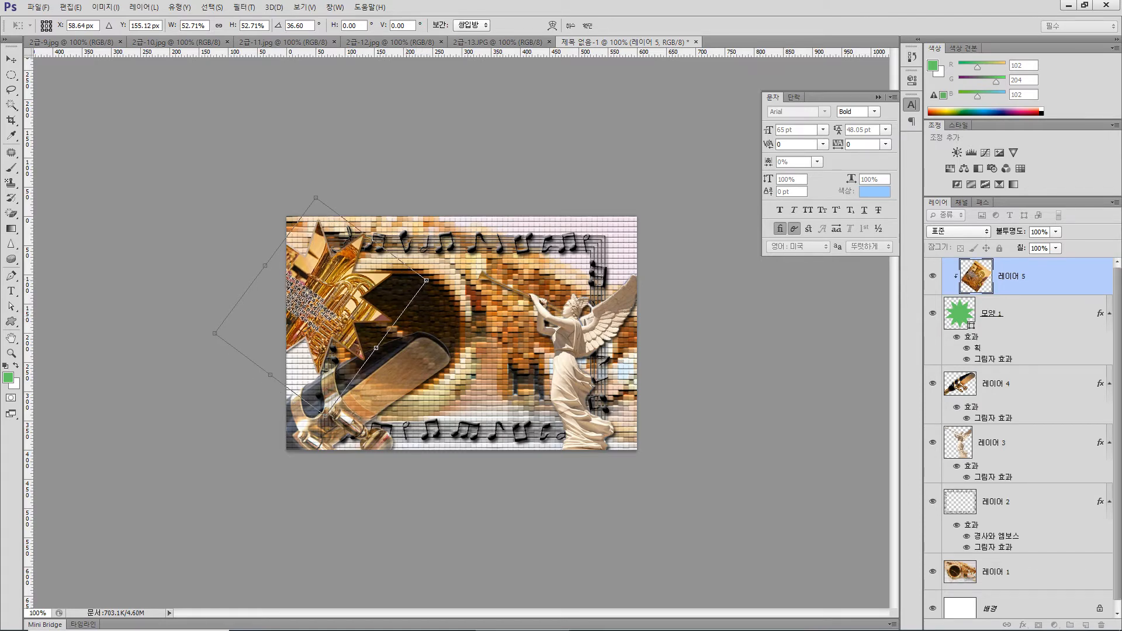
{"action": "left_click_drag", "start_coordinate": [215, 334], "coordinate": [220, 332]}
{"action": "key", "text": "Return"}
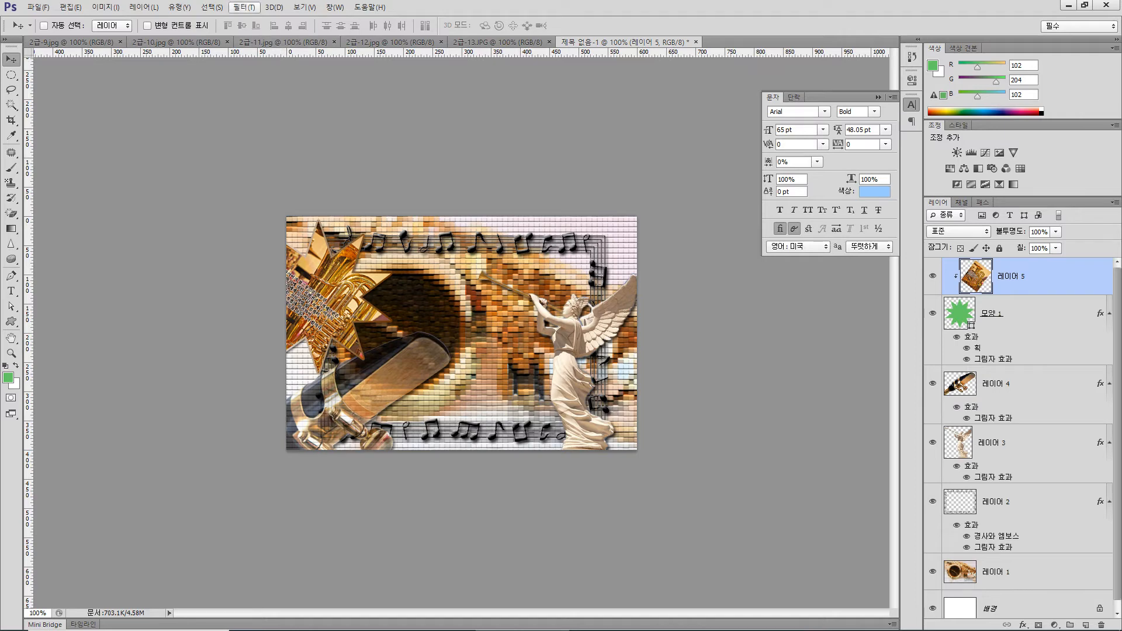
Apply the Rough Pastels (거친 파스텔 효과) filter with its default settings to the tuba image
{"action": "left_click", "coordinate": [244, 7]}
{"action": "left_click", "coordinate": [266, 53]}
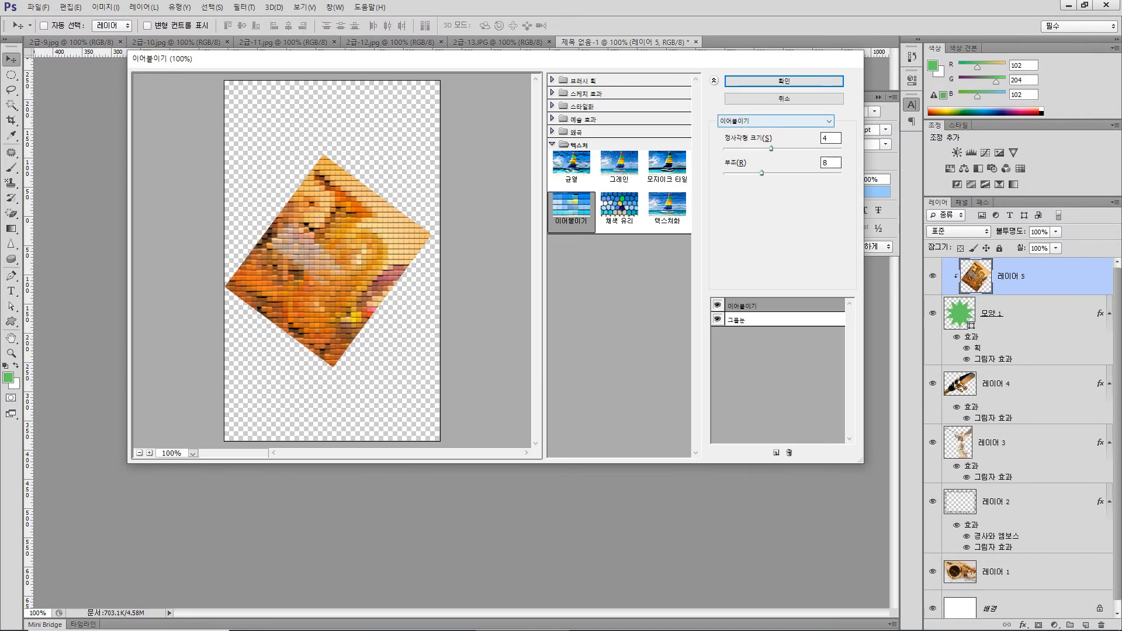
{"action": "left_click", "coordinate": [829, 121]}
{"action": "left_click_drag", "start_coordinate": [829, 269], "coordinate": [829, 184]}
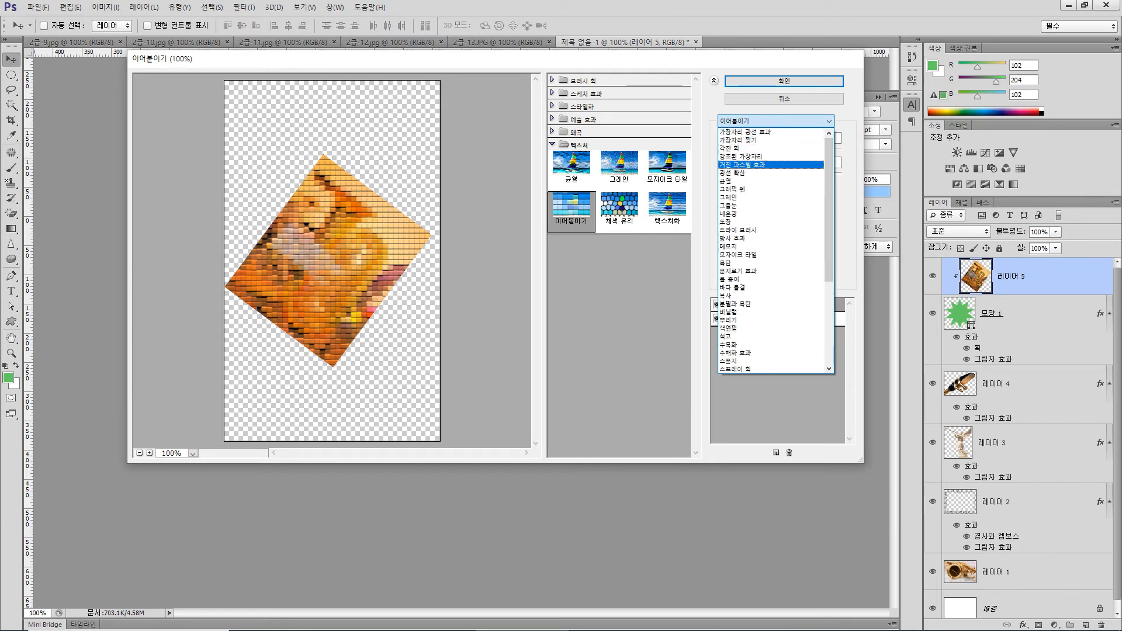
{"action": "left_click", "coordinate": [742, 164]}
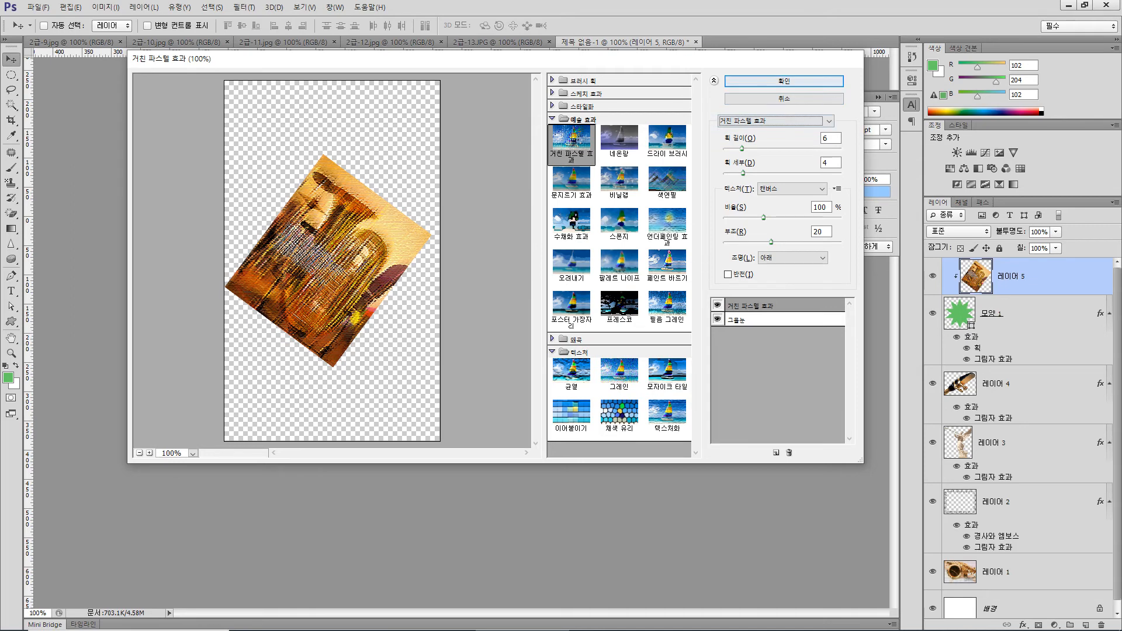
{"action": "left_click", "coordinate": [784, 81]}
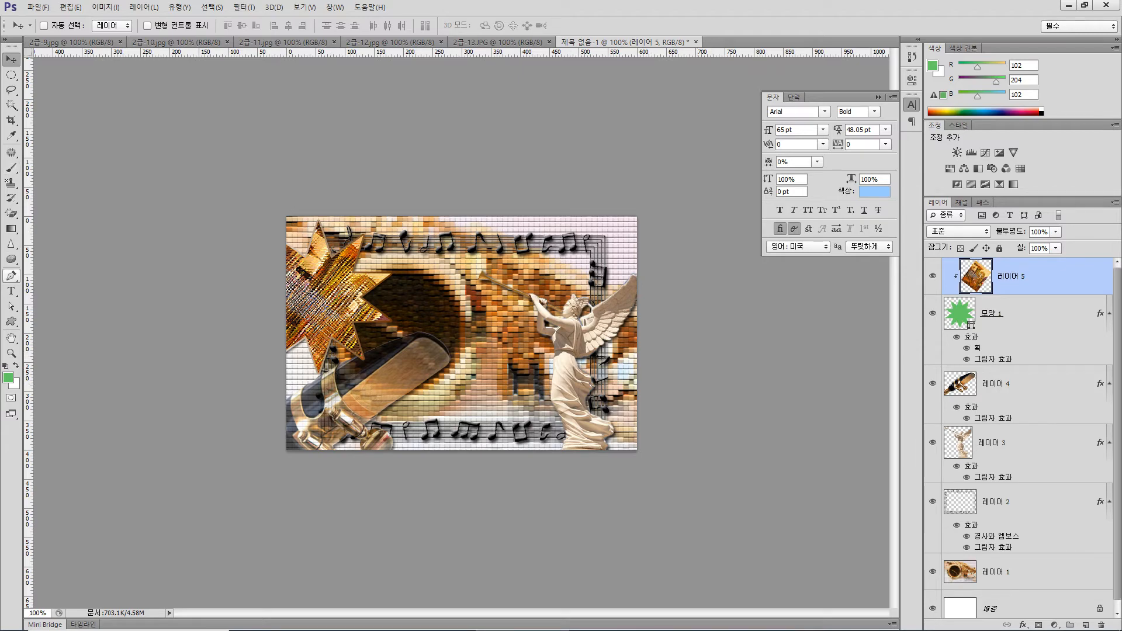
Draw the flower custom shape 꽃 7 about 118 × 123 px above the angel statue near the canvas's upper-right corner
{"action": "left_click", "coordinate": [10, 322]}
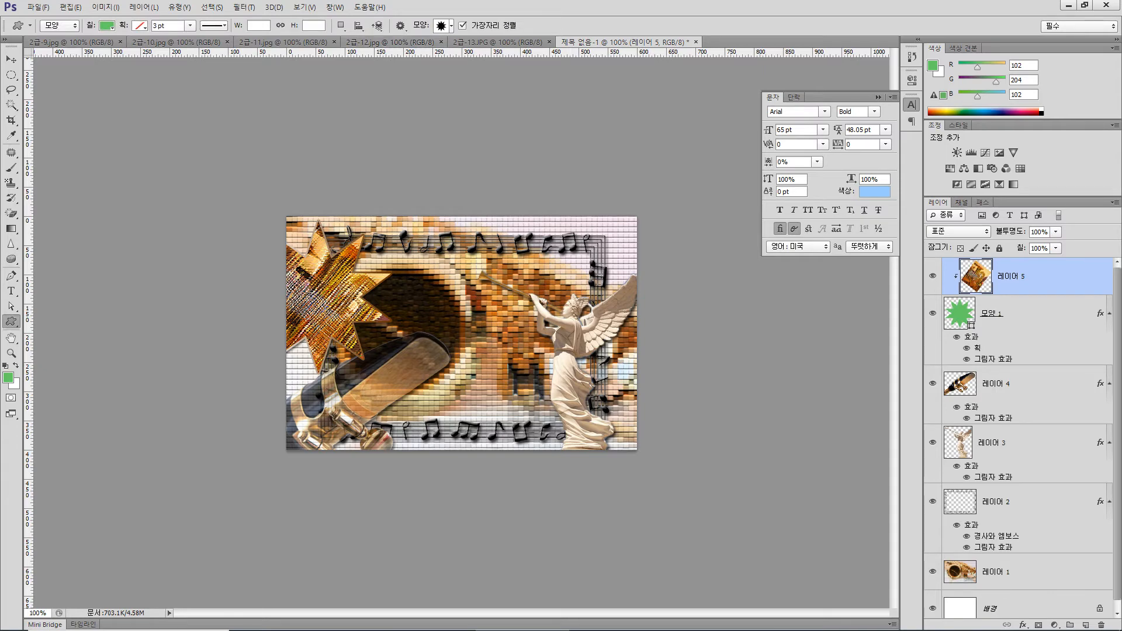
{"action": "left_click", "coordinate": [451, 26]}
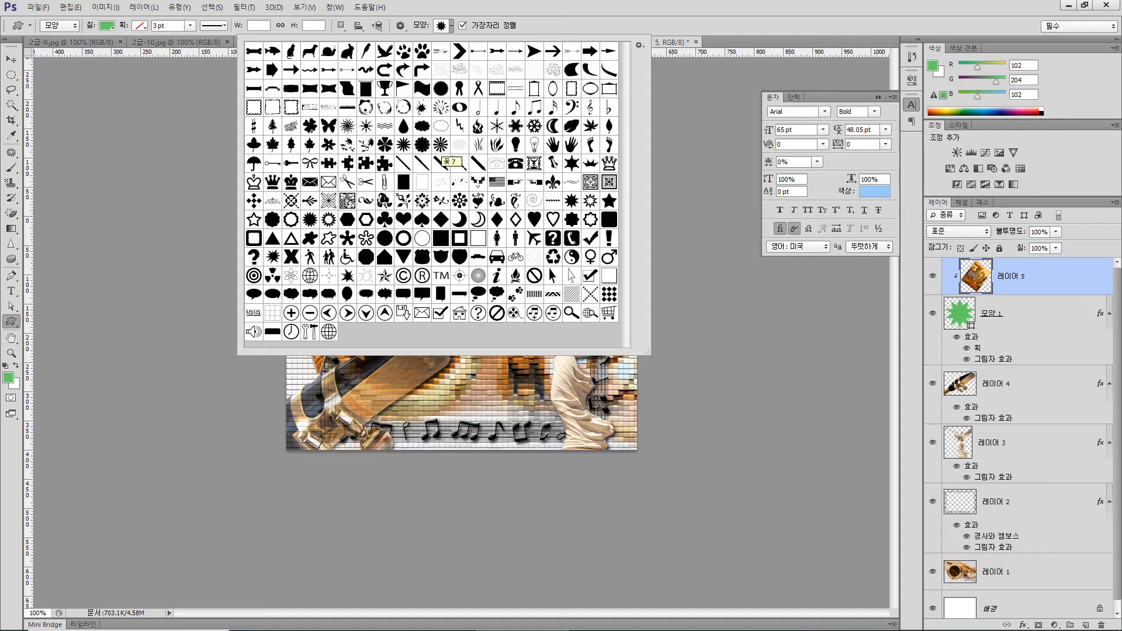
{"action": "double_click", "coordinate": [440, 163]}
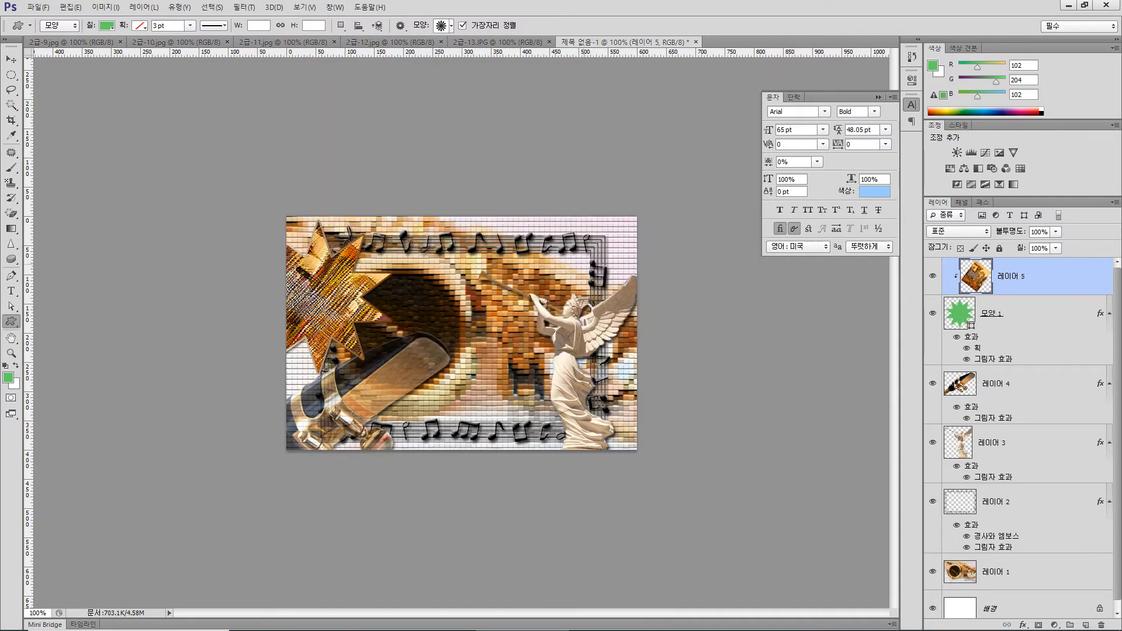
{"action": "left_click_drag", "start_coordinate": [558, 228], "coordinate": [628, 309]}
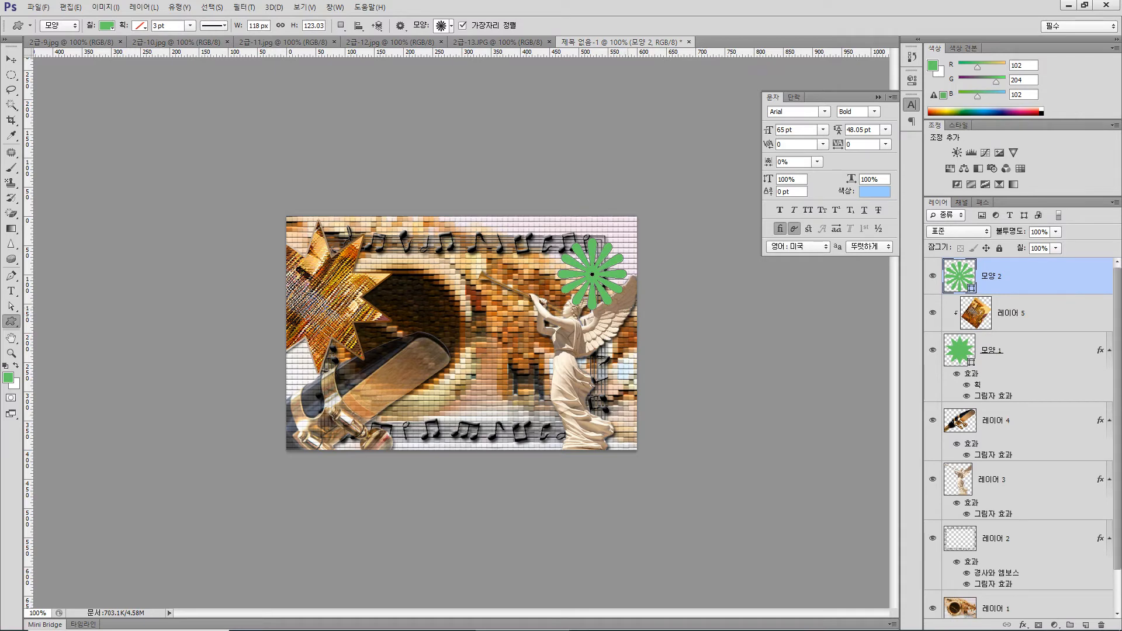
Set the flower shape's fill colour to white (#ffffff)
{"action": "left_click", "coordinate": [106, 25]}
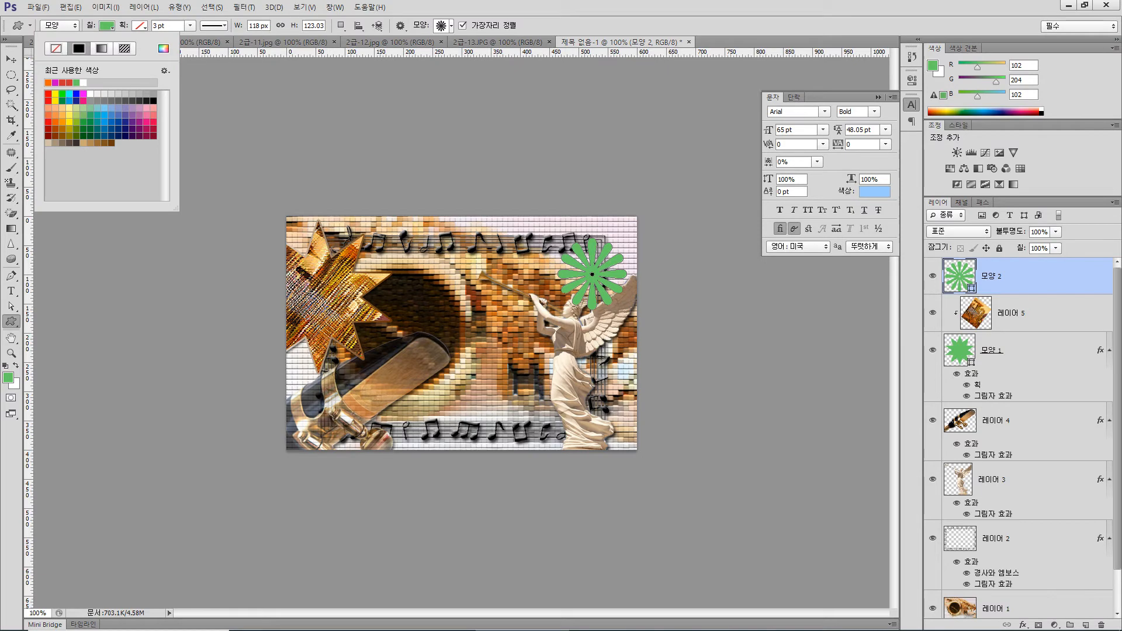
{"action": "left_click", "coordinate": [164, 48]}
{"action": "left_click", "coordinate": [189, 96]}
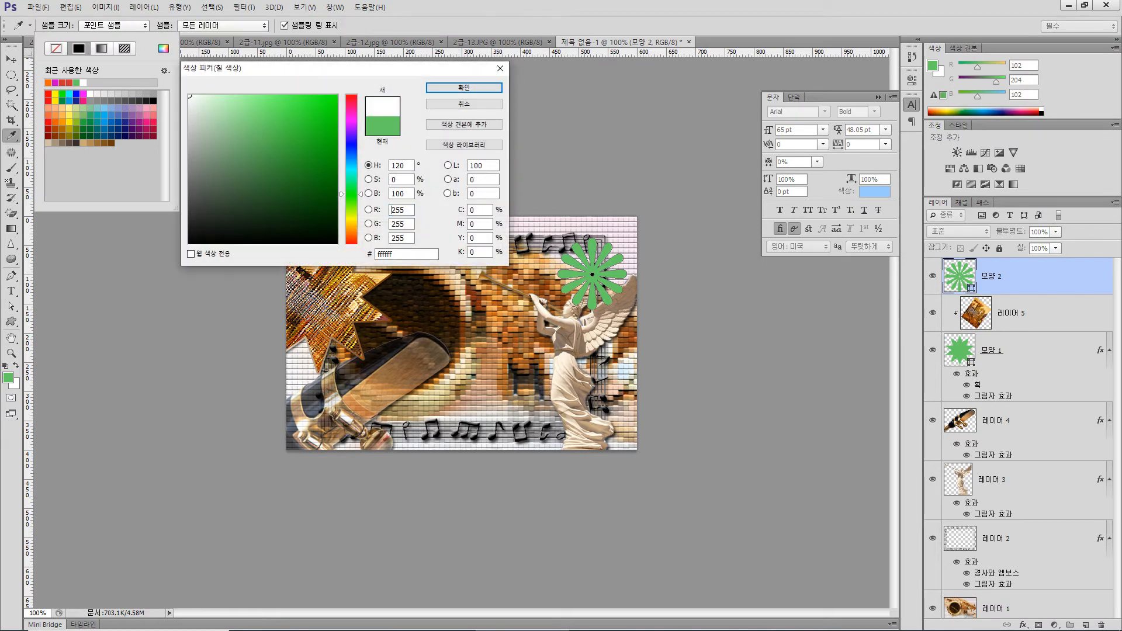
{"action": "left_click", "coordinate": [446, 88]}
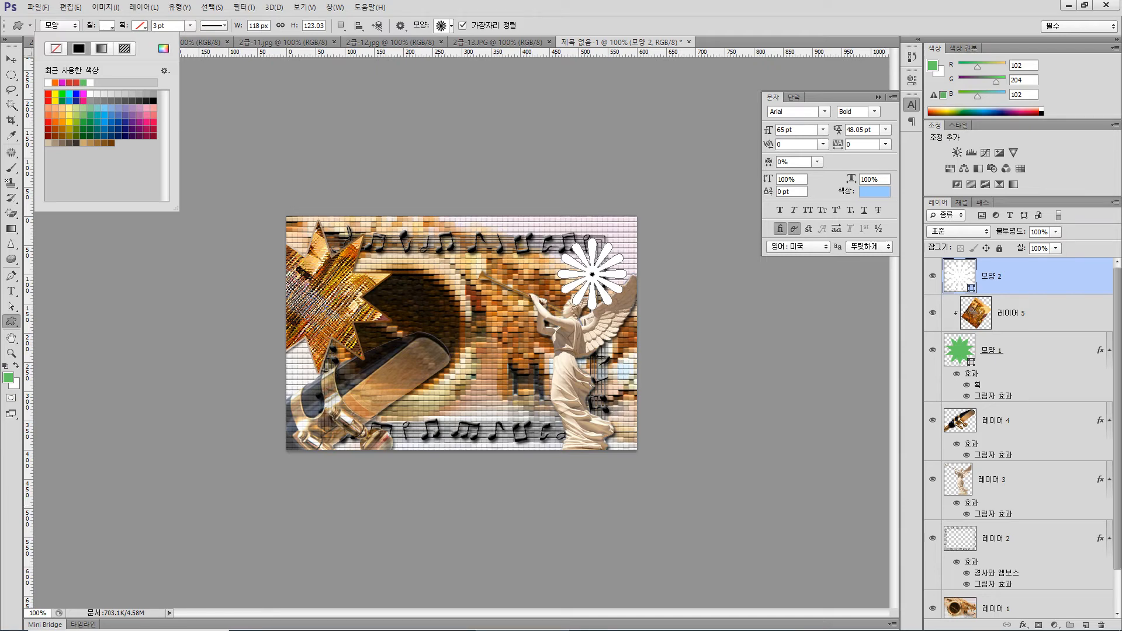
Add a default Drop Shadow to the flower layer and set its opacity to 60%
{"action": "left_click", "coordinate": [1023, 625]}
{"action": "left_click", "coordinate": [1022, 615]}
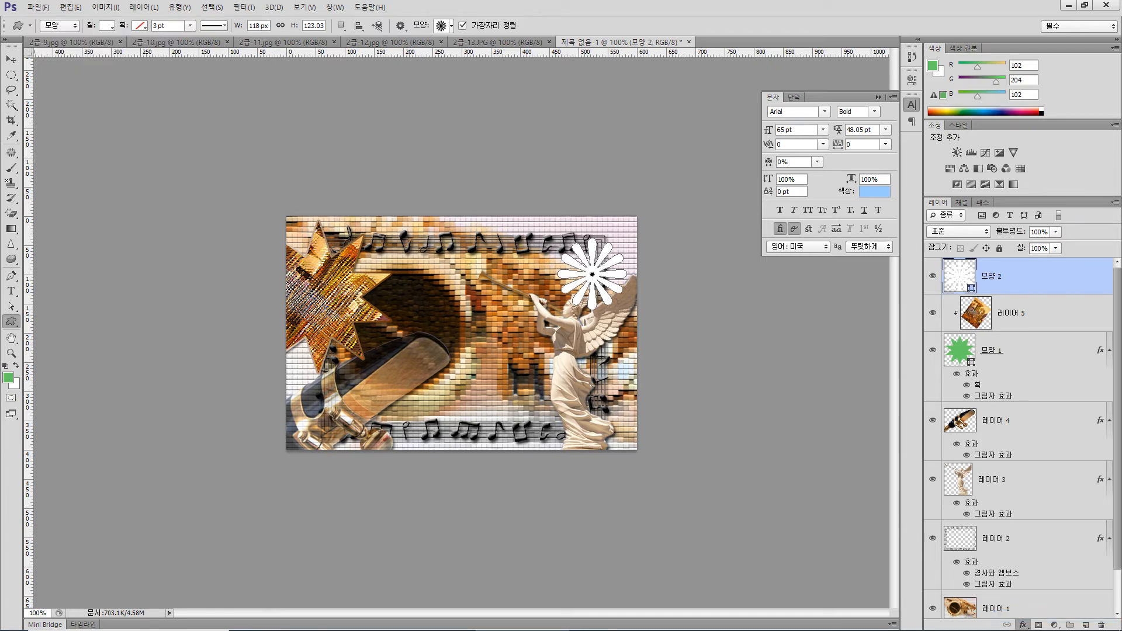
{"action": "left_click", "coordinate": [980, 211]}
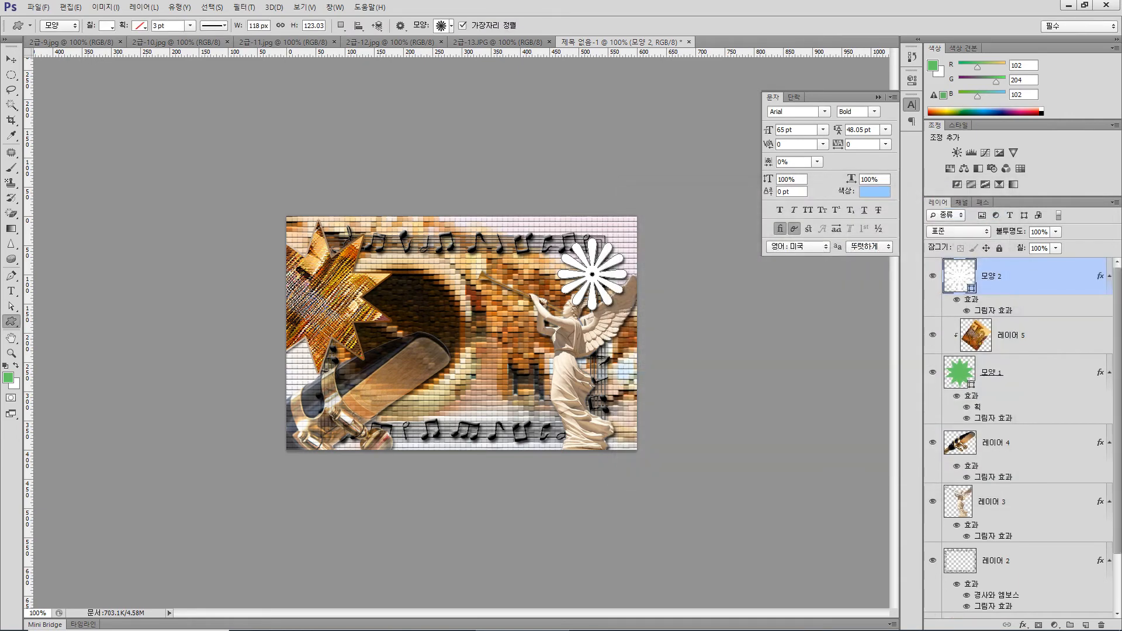
{"action": "double_click", "coordinate": [1040, 232]}
{"action": "type", "text": "60"}
{"action": "key", "text": "Return"}
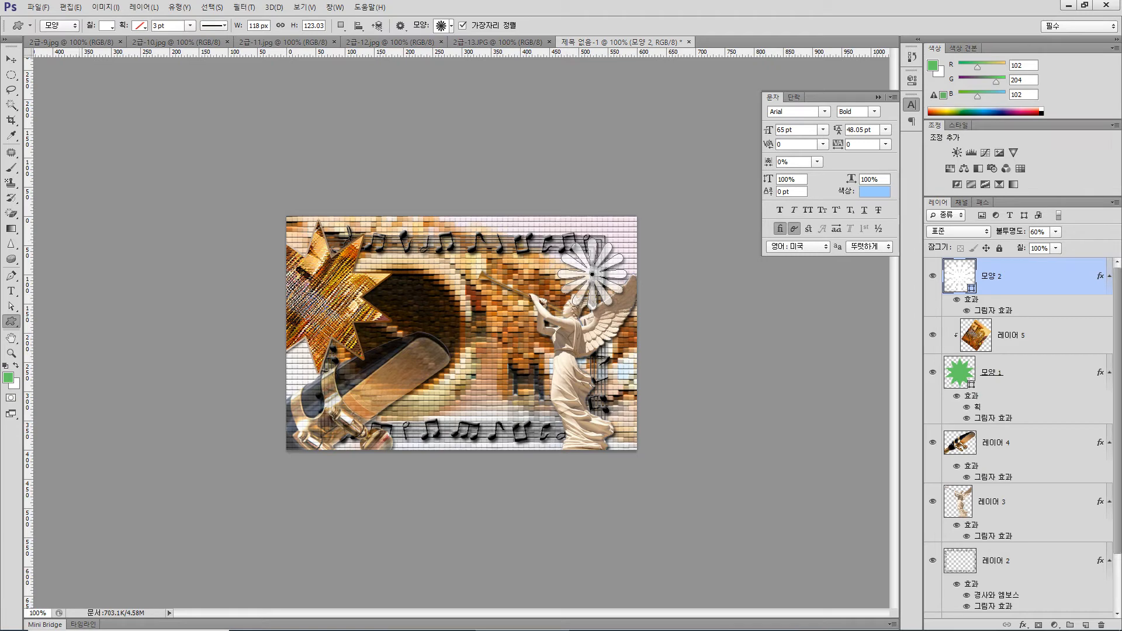
Place two vertical guides and one horizontal guide to frame the flower's target area at the canvas's upper right
{"action": "left_click_drag", "start_coordinate": [29, 234], "coordinate": [607, 240]}
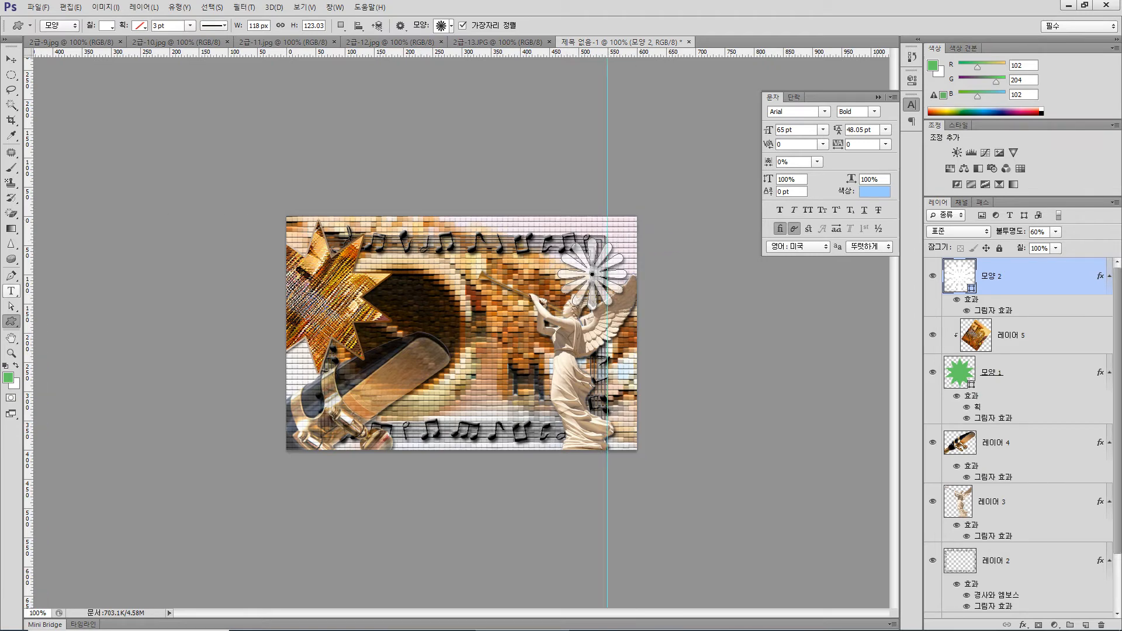
{"action": "left_click_drag", "start_coordinate": [30, 287], "coordinate": [562, 276]}
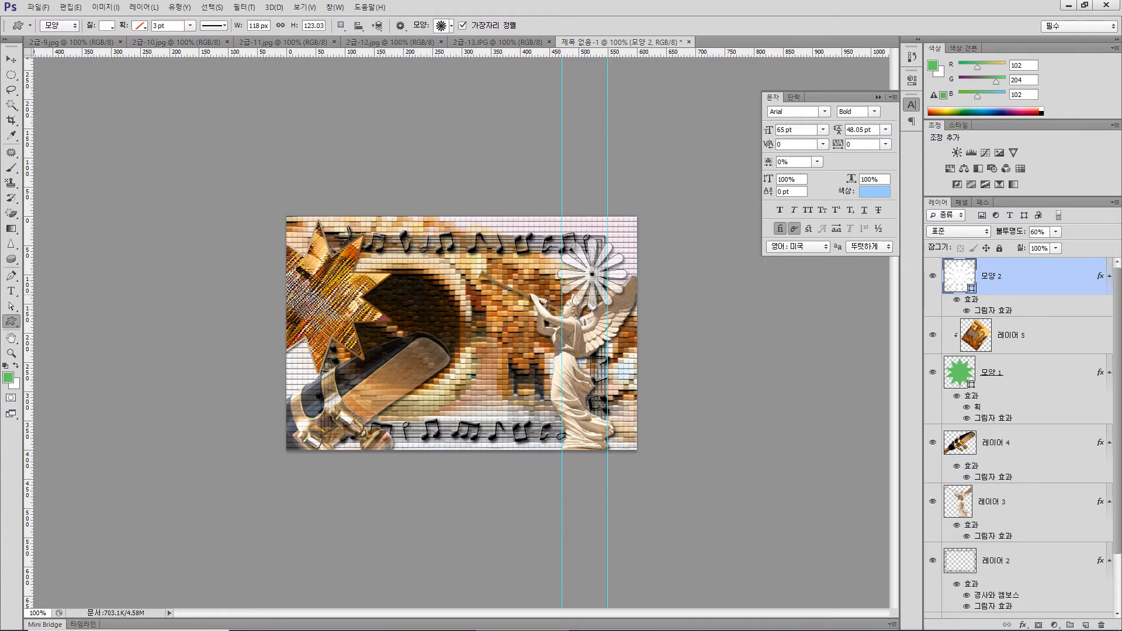
{"action": "left_click_drag", "start_coordinate": [645, 53], "coordinate": [632, 232]}
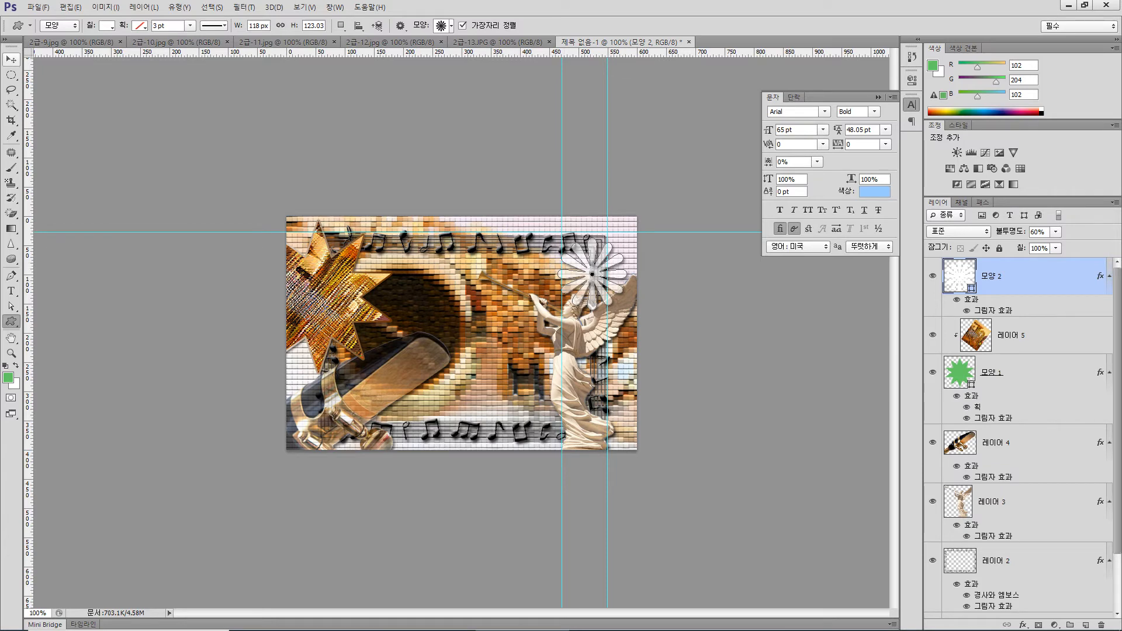
Scale the white flower shape to about 64% (76 × 79 px) within the guides, then remove all three guides
{"action": "key", "text": "ctrl+t"}
{"action": "left_click_drag", "start_coordinate": [583, 294], "coordinate": [588, 290]}
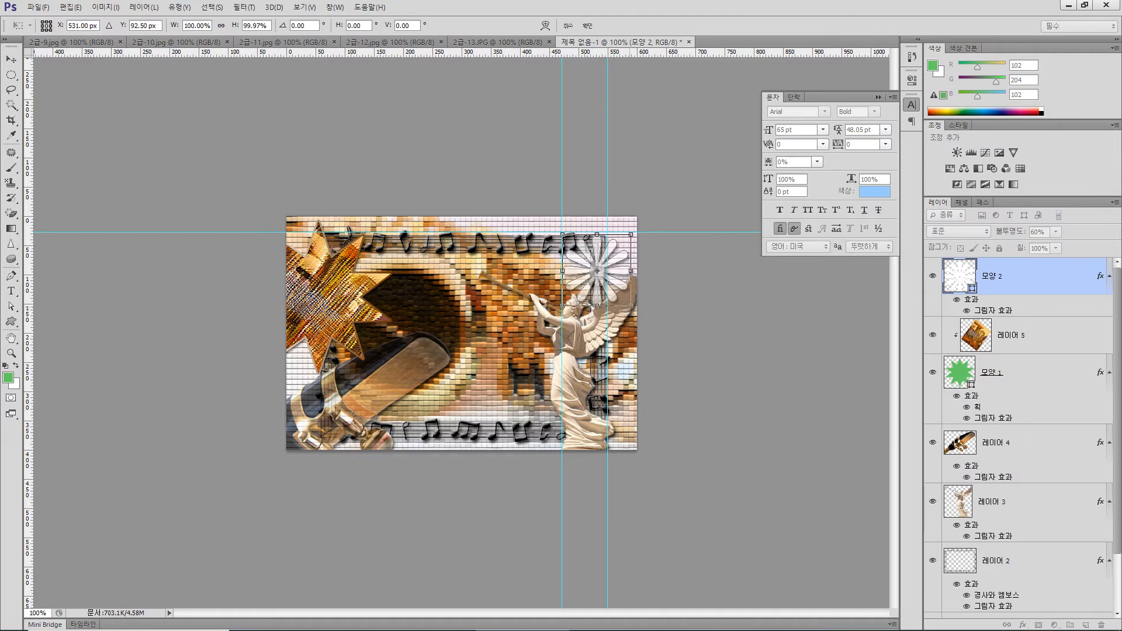
{"action": "left_click_drag", "start_coordinate": [631, 305], "coordinate": [606, 279]}
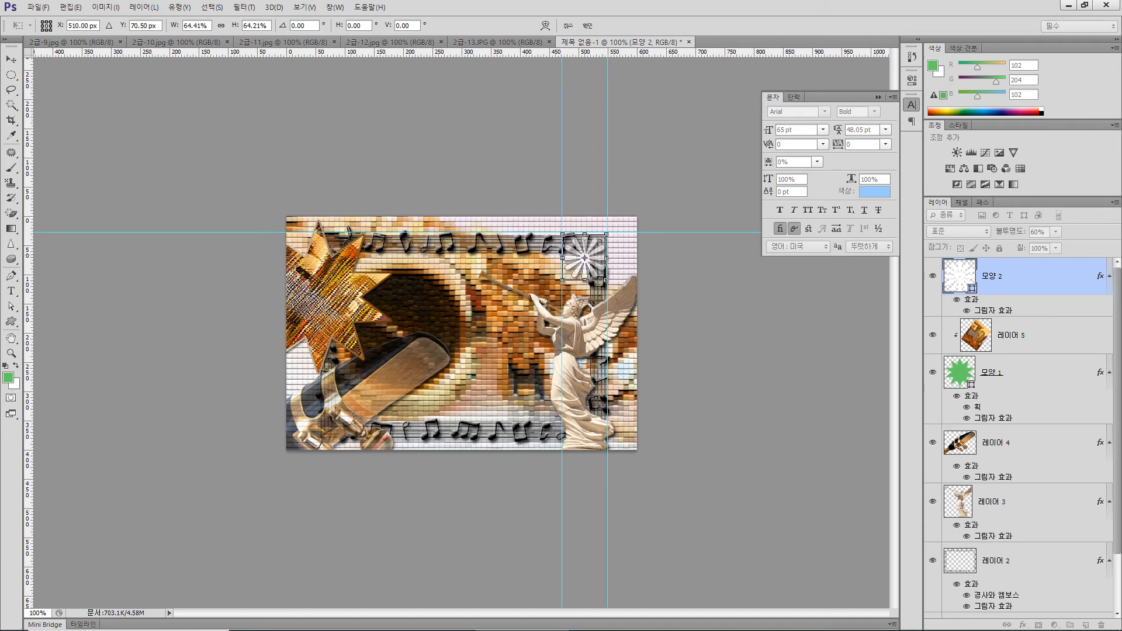
{"action": "key", "text": "Return"}
{"action": "left_click_drag", "start_coordinate": [652, 232], "coordinate": [652, 24]}
{"action": "left_click_drag", "start_coordinate": [607, 100], "coordinate": [911, 26]}
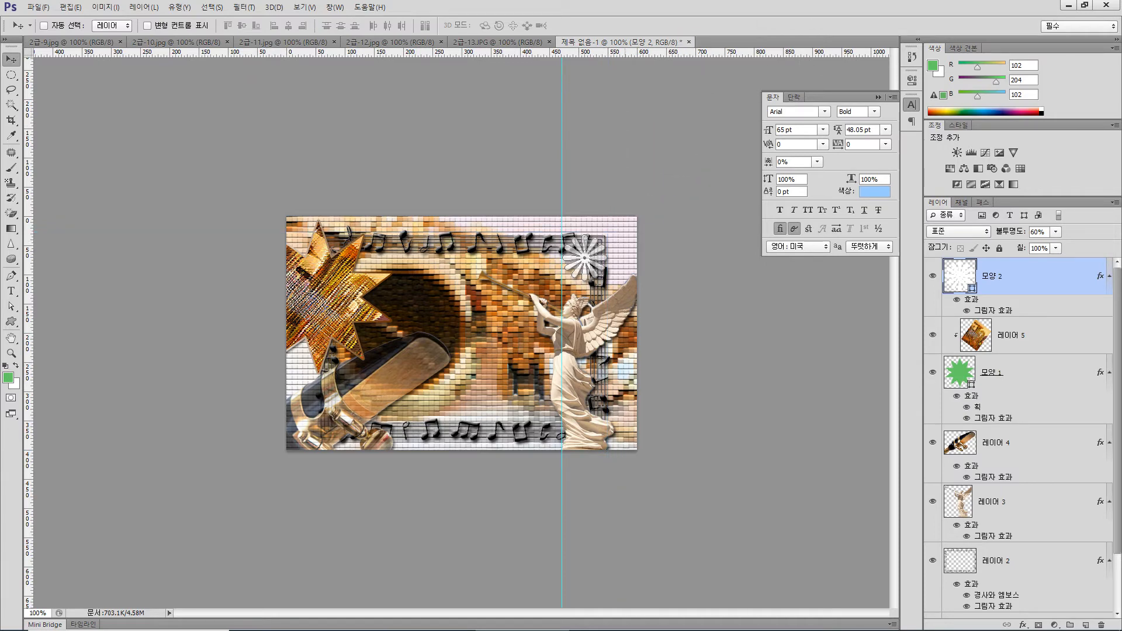
{"action": "left_click_drag", "start_coordinate": [561, 85], "coordinate": [17, 109]}
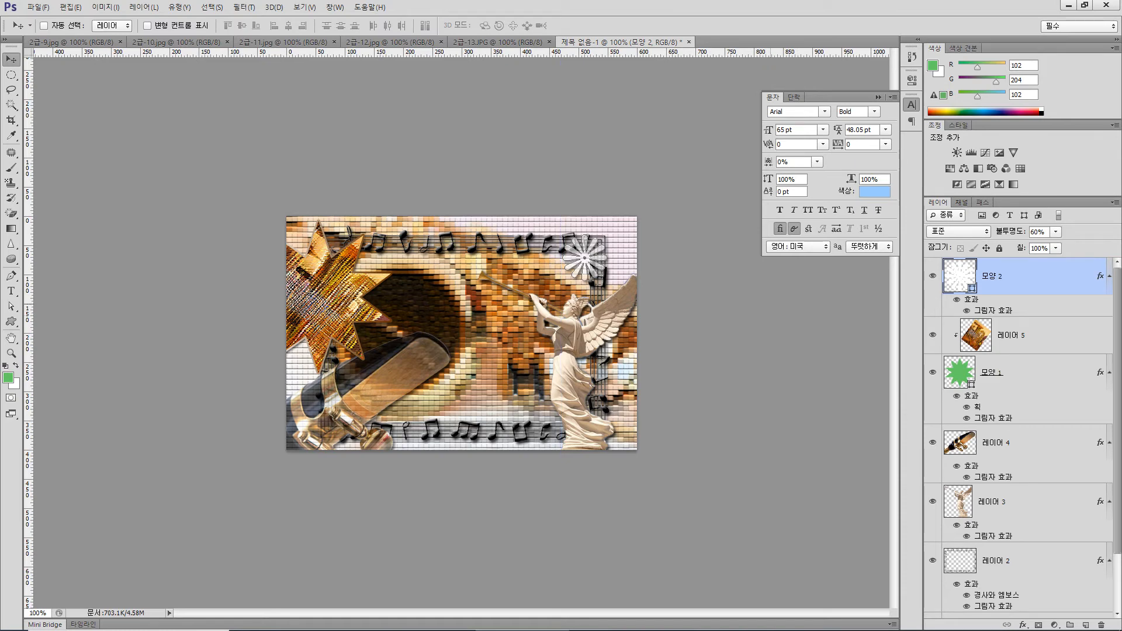
Draw the 헤데라 2 custom shape about 72 × 58 px on the mouthpiece in the canvas's lower-left area
{"action": "left_click", "coordinate": [12, 322]}
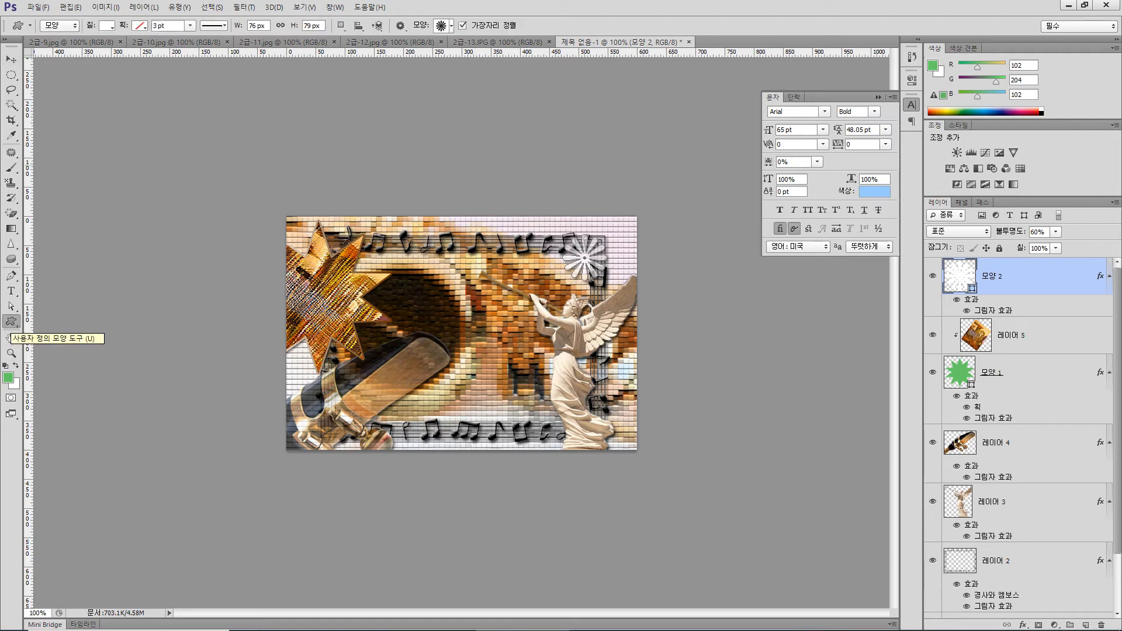
{"action": "left_click", "coordinate": [451, 26]}
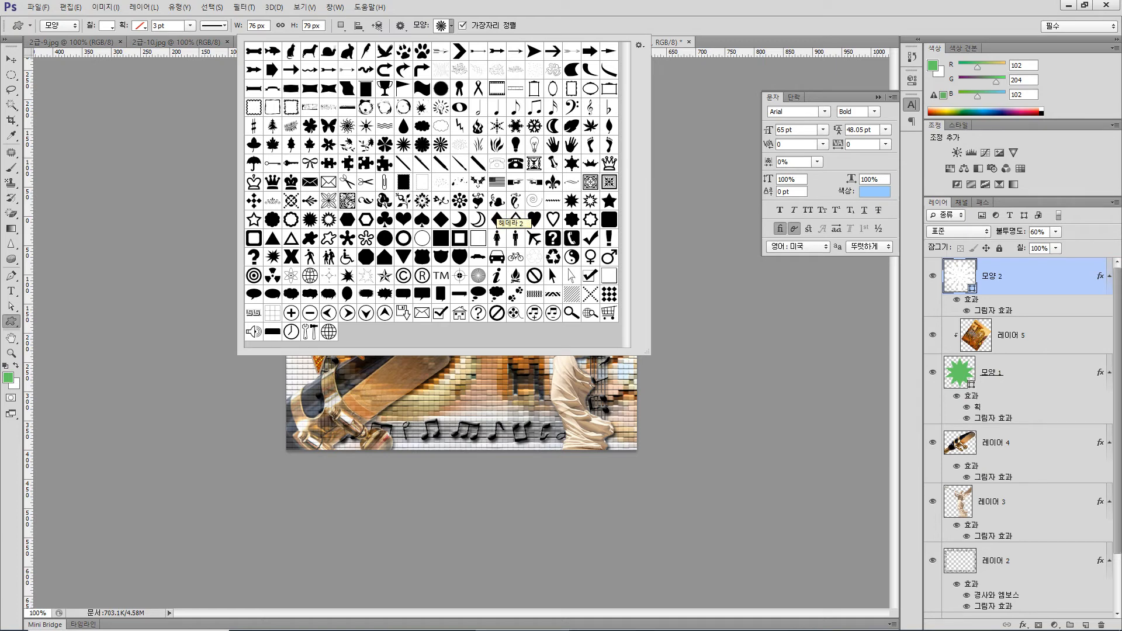
{"action": "double_click", "coordinate": [496, 219]}
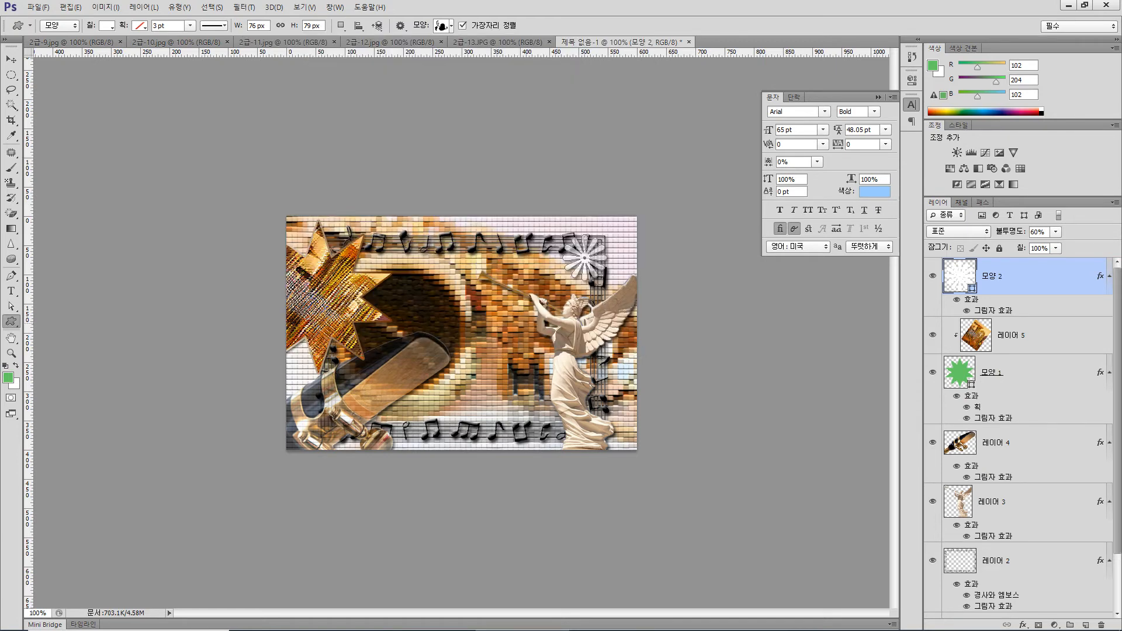
{"action": "left_click_drag", "start_coordinate": [378, 369], "coordinate": [416, 399]}
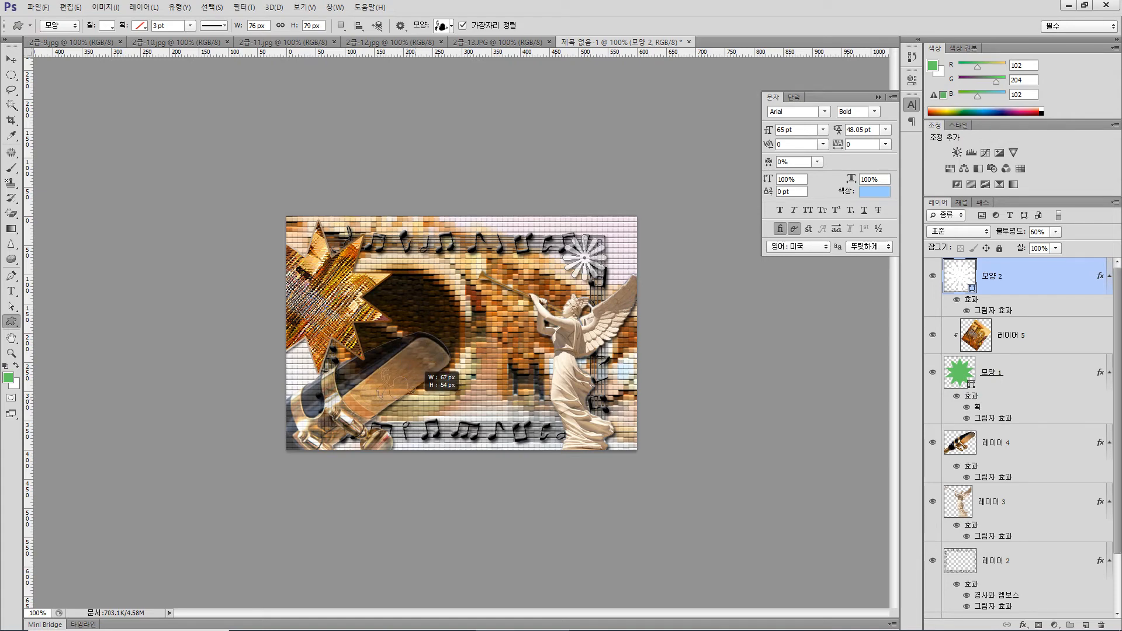
{"action": "left_click_drag", "start_coordinate": [416, 398], "coordinate": [418, 402]}
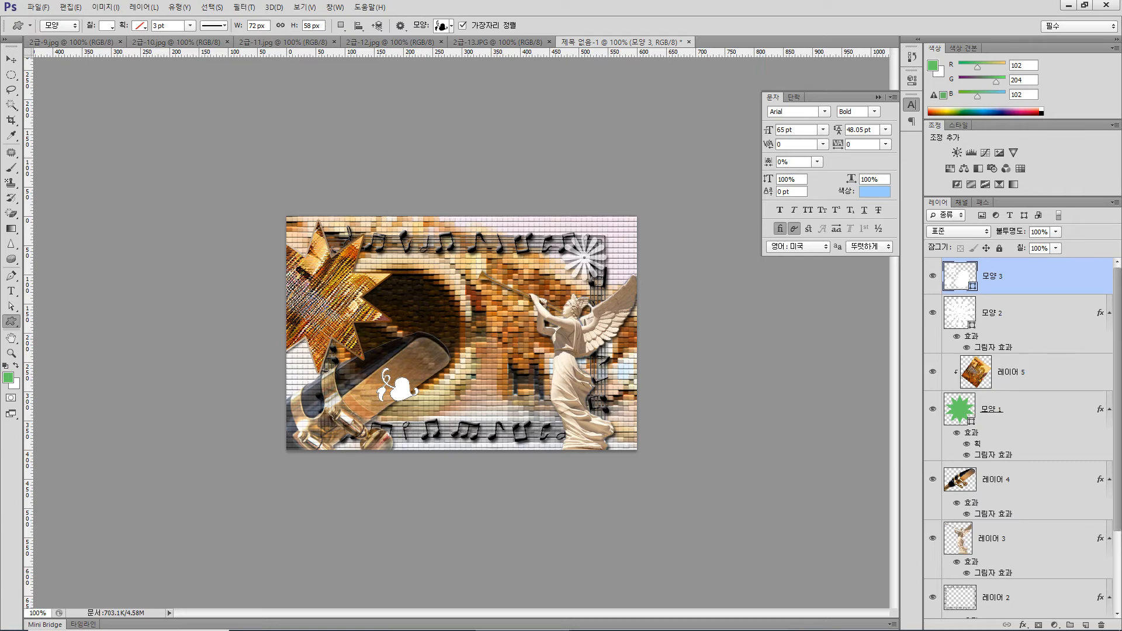
Set the 헤데라 2 shape's fill colour to brown (#663300)
{"action": "left_click", "coordinate": [107, 26]}
{"action": "left_click", "coordinate": [164, 48]}
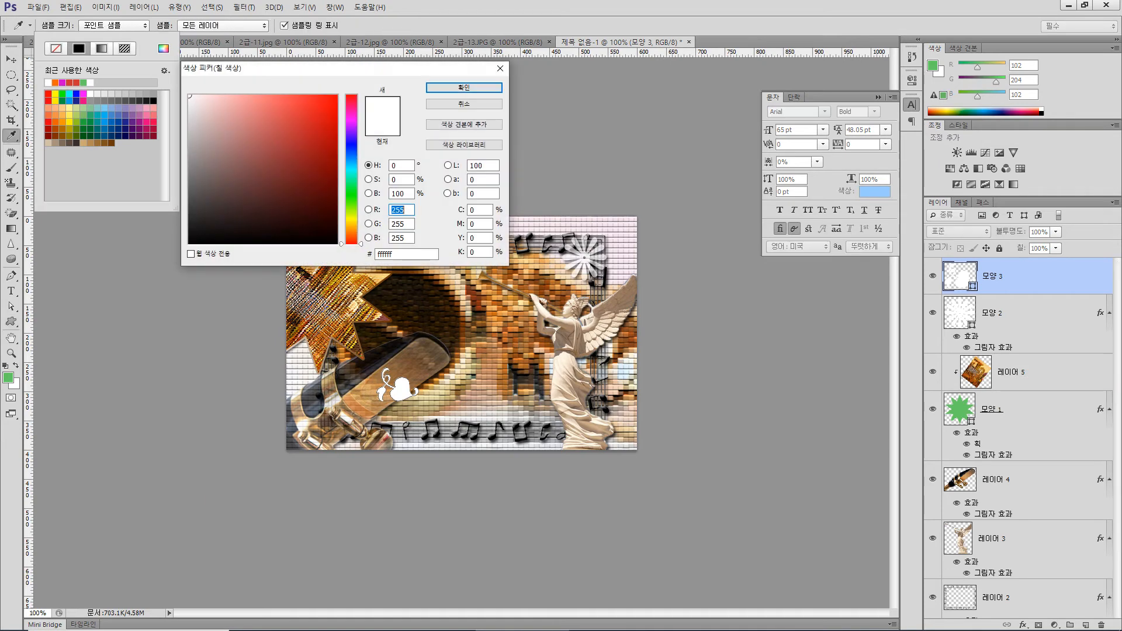
{"action": "double_click", "coordinate": [386, 255]}
{"action": "type", "text": "663300"}
{"action": "key", "text": "Return"}
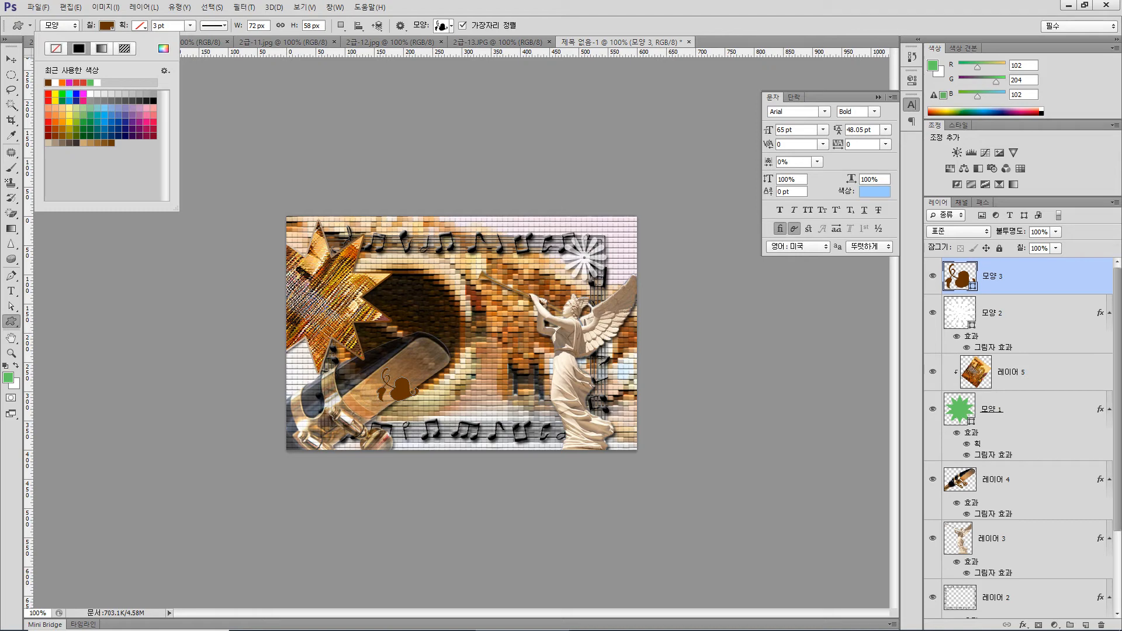
Add a default Inner Shadow to the brown ornament layer and set its opacity to 60%
{"action": "left_click", "coordinate": [1023, 624]}
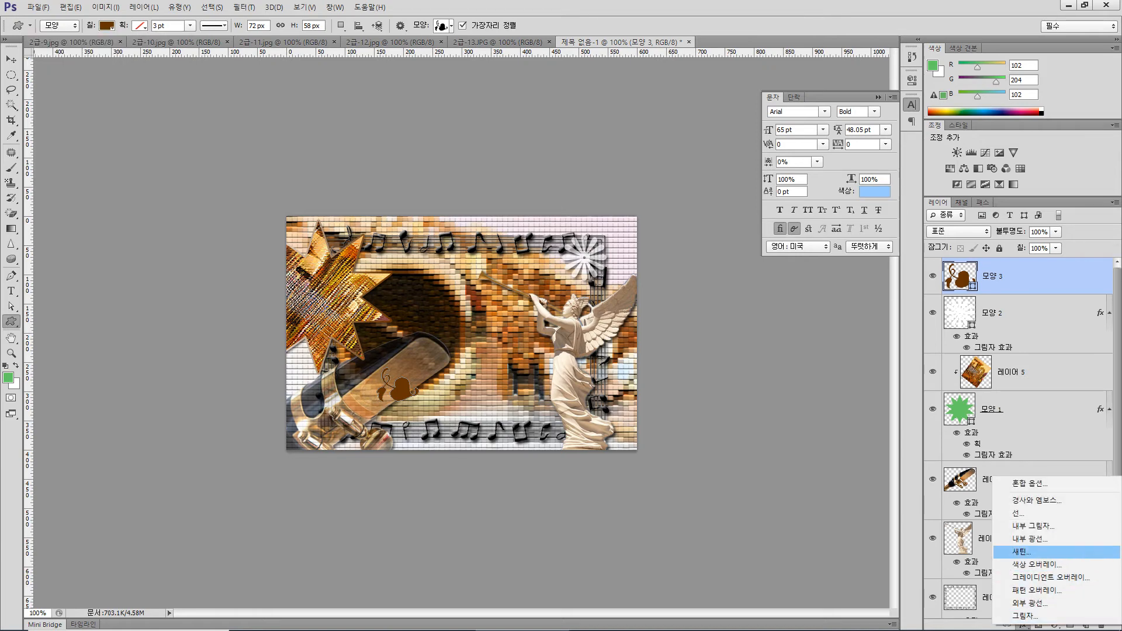
{"action": "left_click", "coordinate": [1034, 526]}
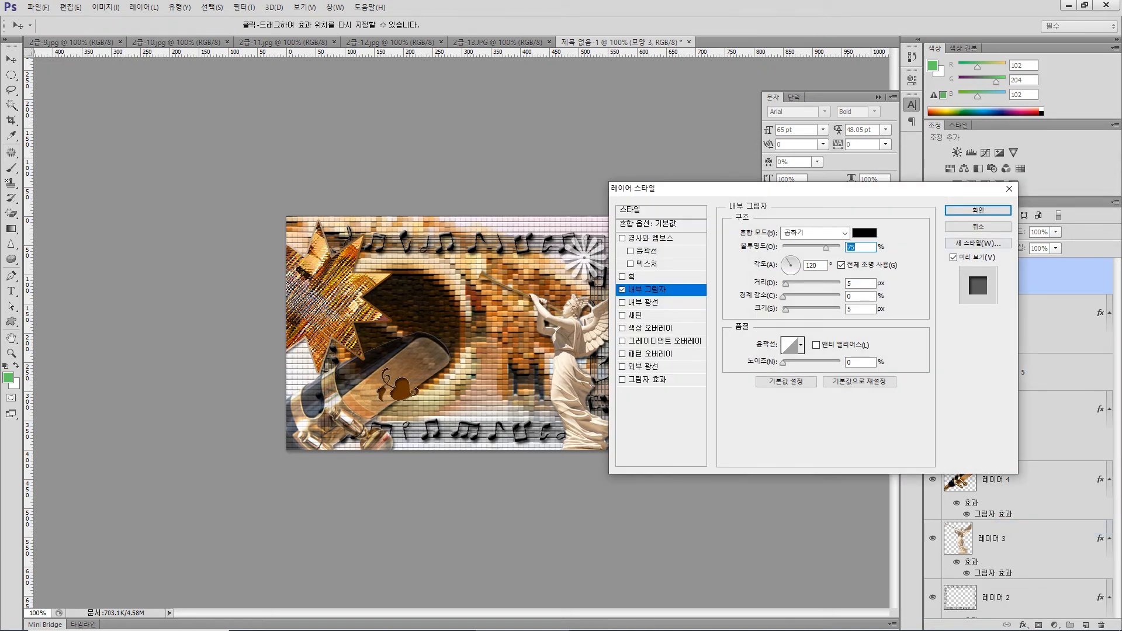
{"action": "left_click", "coordinate": [978, 210]}
{"action": "double_click", "coordinate": [1038, 232]}
{"action": "type", "text": "60"}
{"action": "key", "text": "Return"}
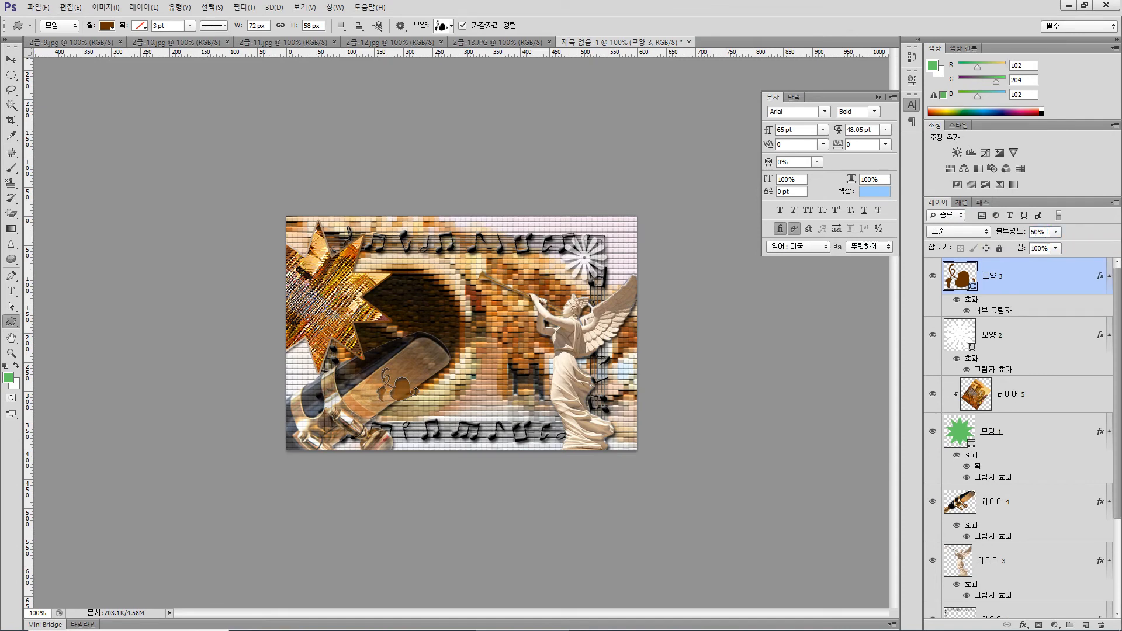
Scale the brown ornament to about 86% and rotate it clockwise to follow the slant of the mouthpiece
{"action": "key", "text": "v"}
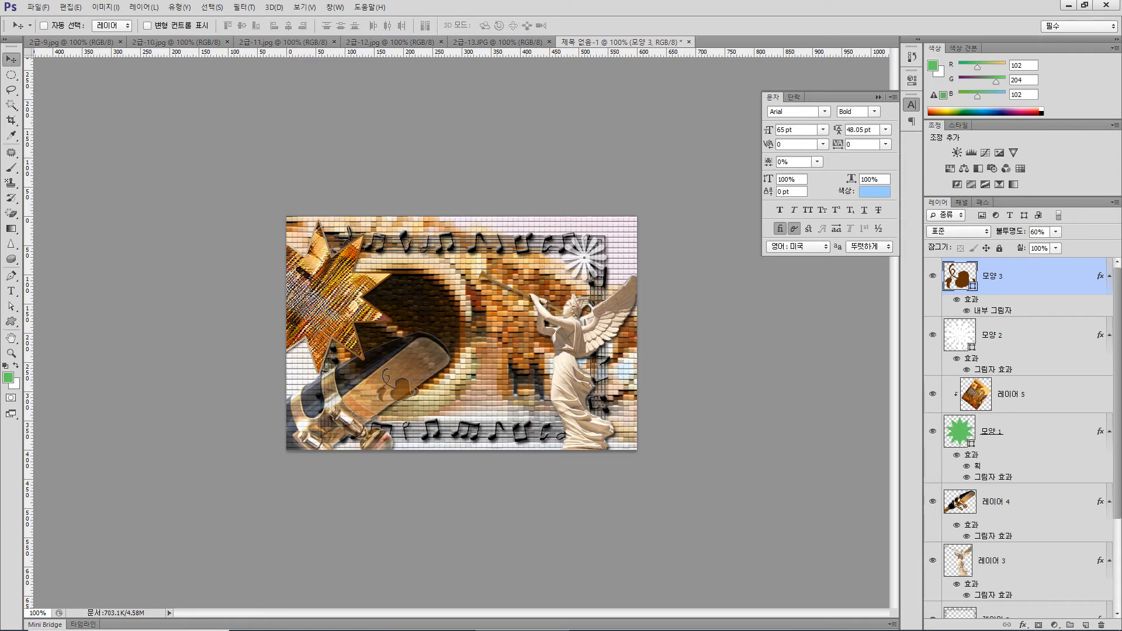
{"action": "key", "text": "ctrl+t"}
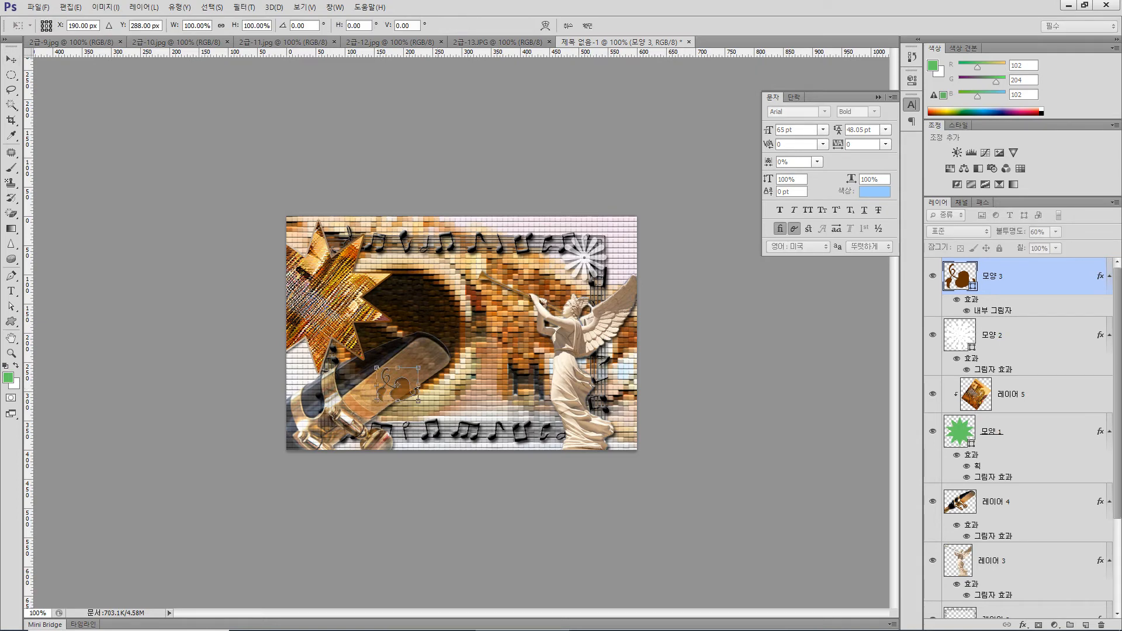
{"action": "mouse_move", "coordinate": [426, 413]}
{"action": "left_mouse_down"}
{"action": "mouse_move", "coordinate": [362, 406]}
{"action": "mouse_move", "coordinate": [414, 422]}
{"action": "left_mouse_up"}
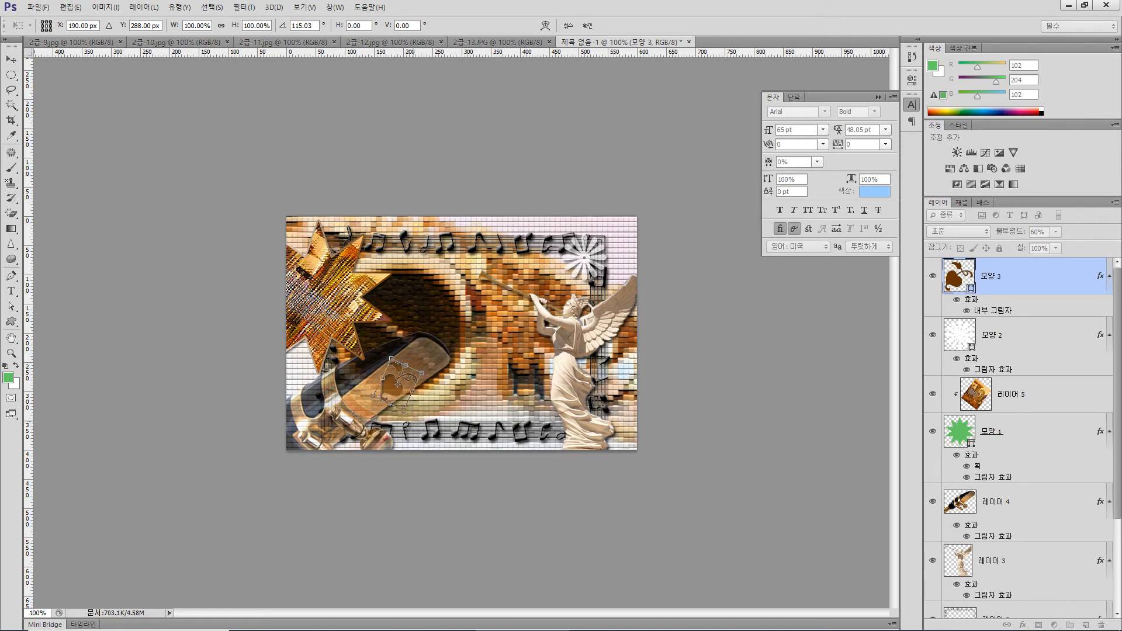
{"action": "left_click_drag", "start_coordinate": [403, 411], "coordinate": [401, 402]}
{"action": "left_click_drag", "start_coordinate": [442, 372], "coordinate": [400, 381]}
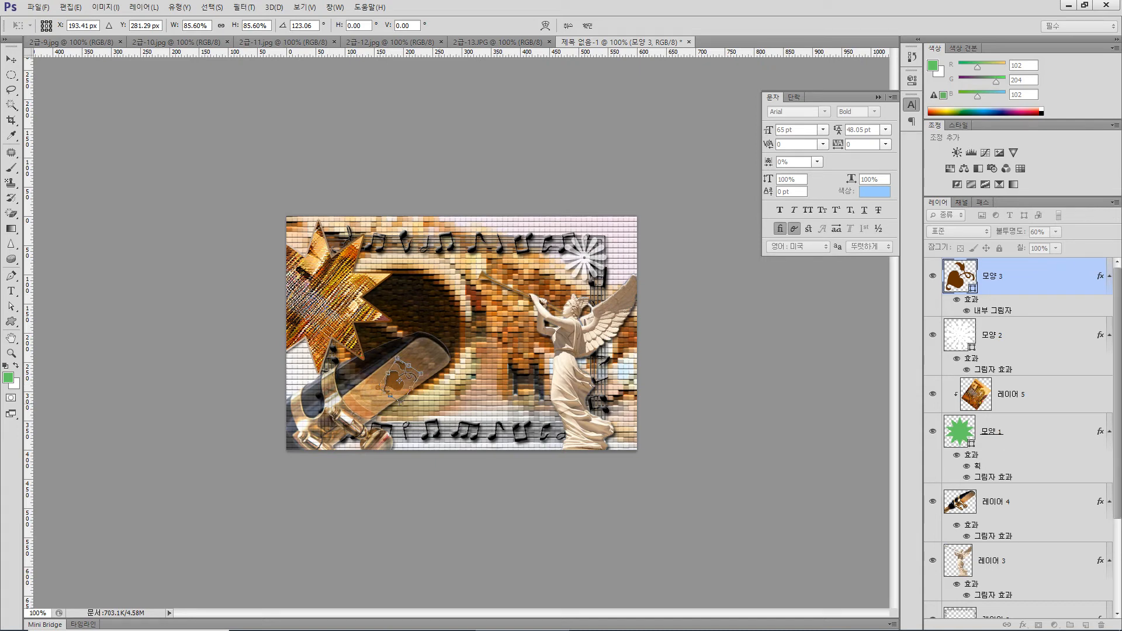
{"action": "left_click_drag", "start_coordinate": [411, 408], "coordinate": [403, 410]}
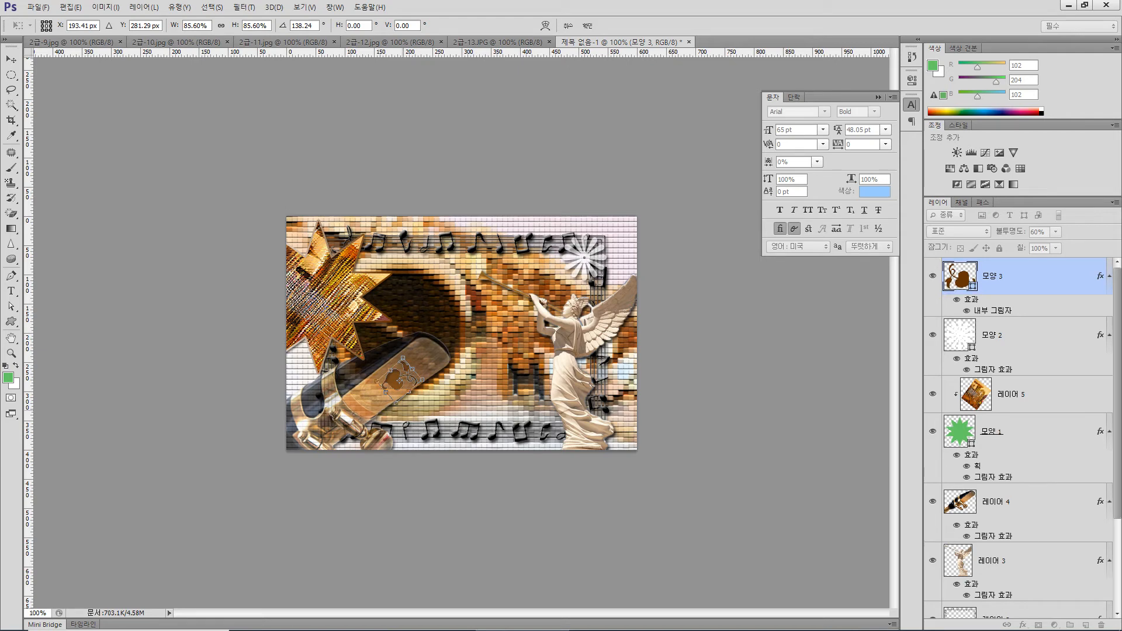
{"action": "left_click_drag", "start_coordinate": [408, 390], "coordinate": [417, 394]}
{"action": "key", "text": "Return"}
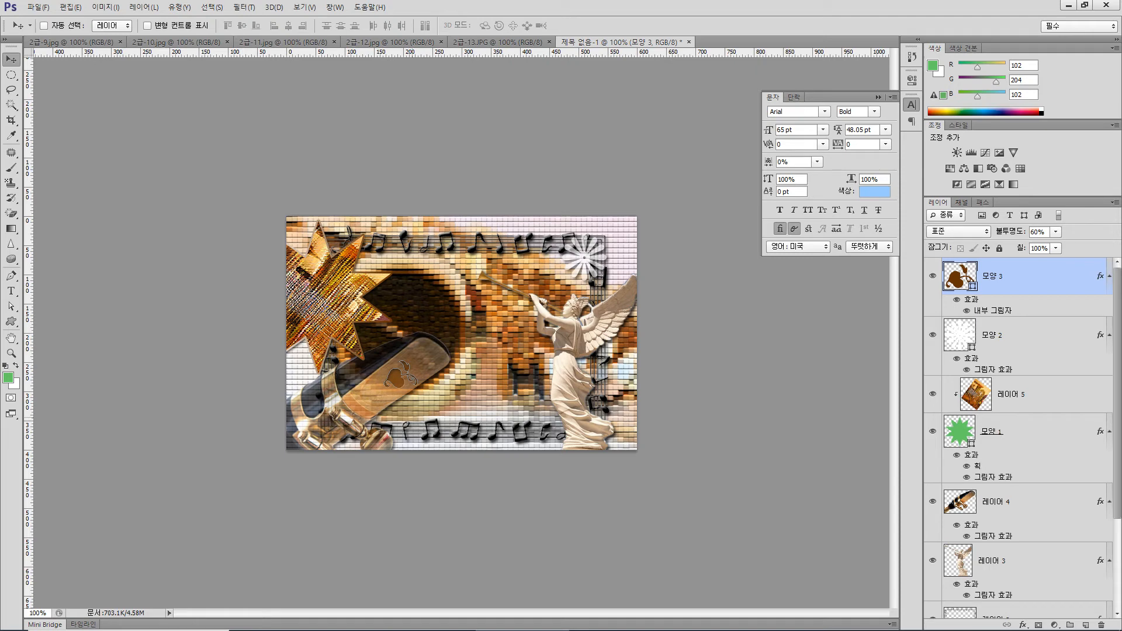
Add the text 웅장하고 화려한 금관악기 on a new text layer in the canvas's upper middle
{"action": "key", "text": "t"}
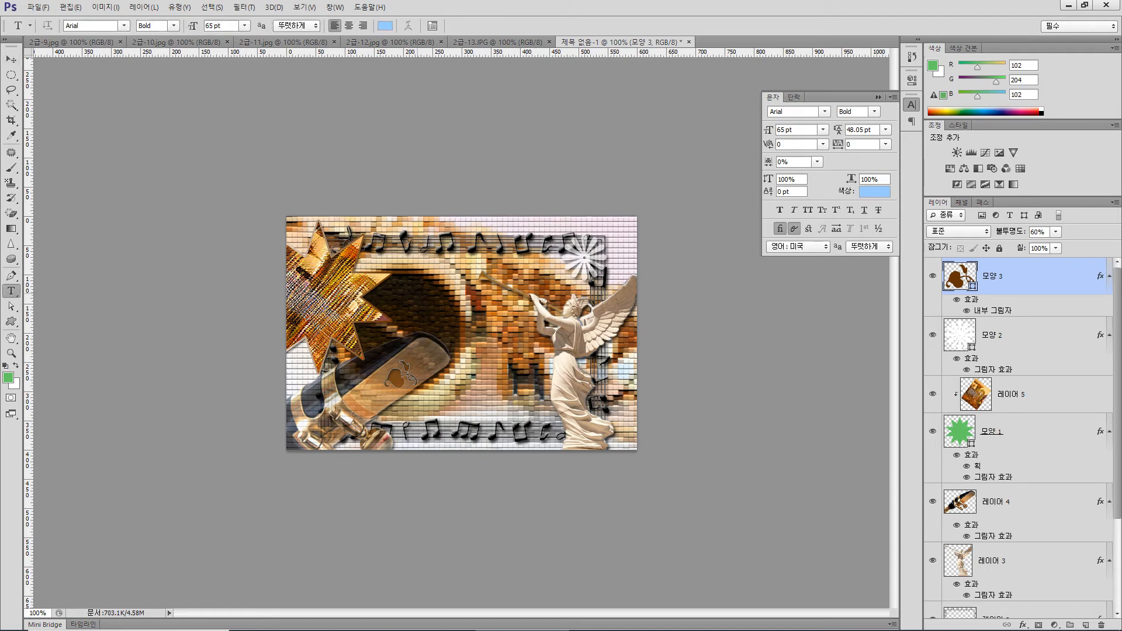
{"action": "left_click", "coordinate": [418, 292]}
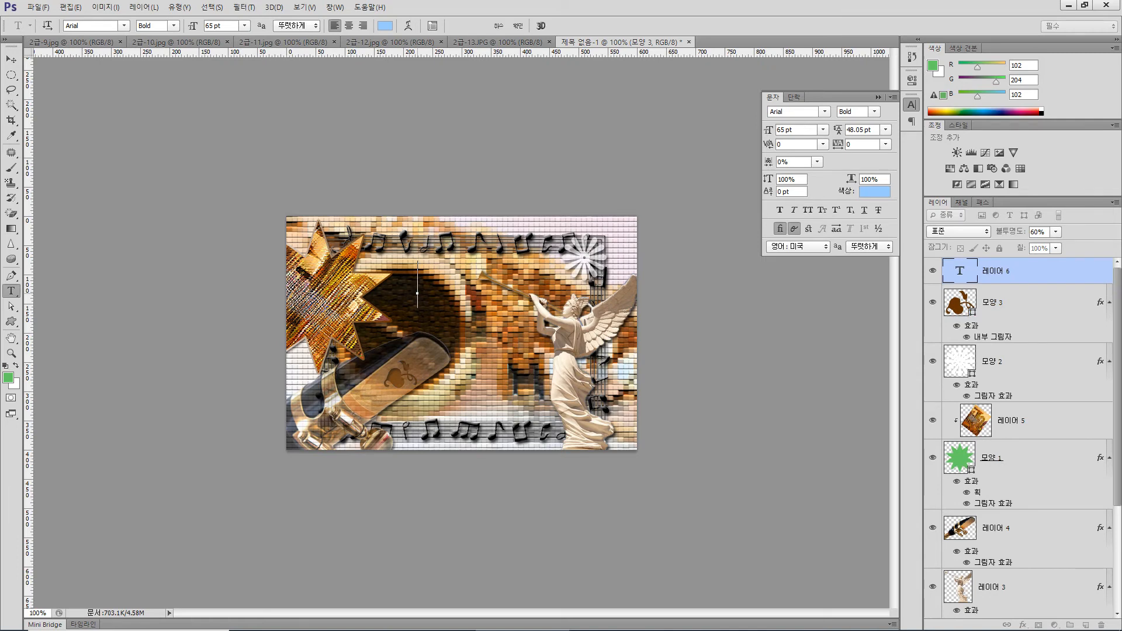
{"action": "type", "text": "and"}
{"action": "key", "text": "BackSpace"}
{"action": "key", "text": "BackSpace"}
{"action": "key", "text": "BackSpace"}
{"action": "type", "text": "웅장한"}
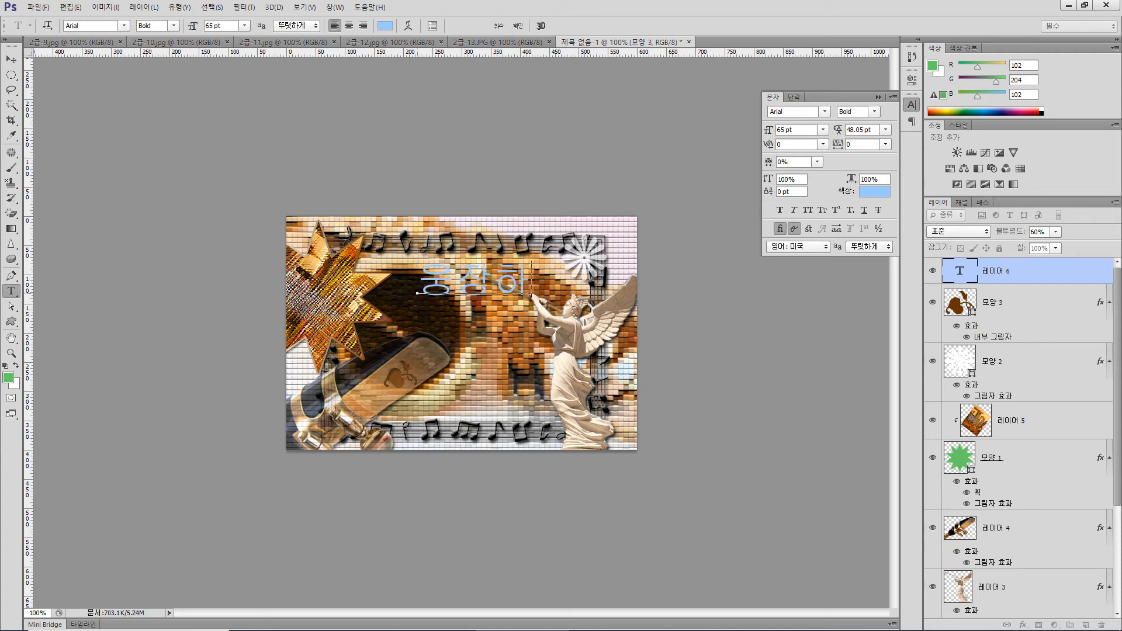
{"action": "type", "text": "고 화"}
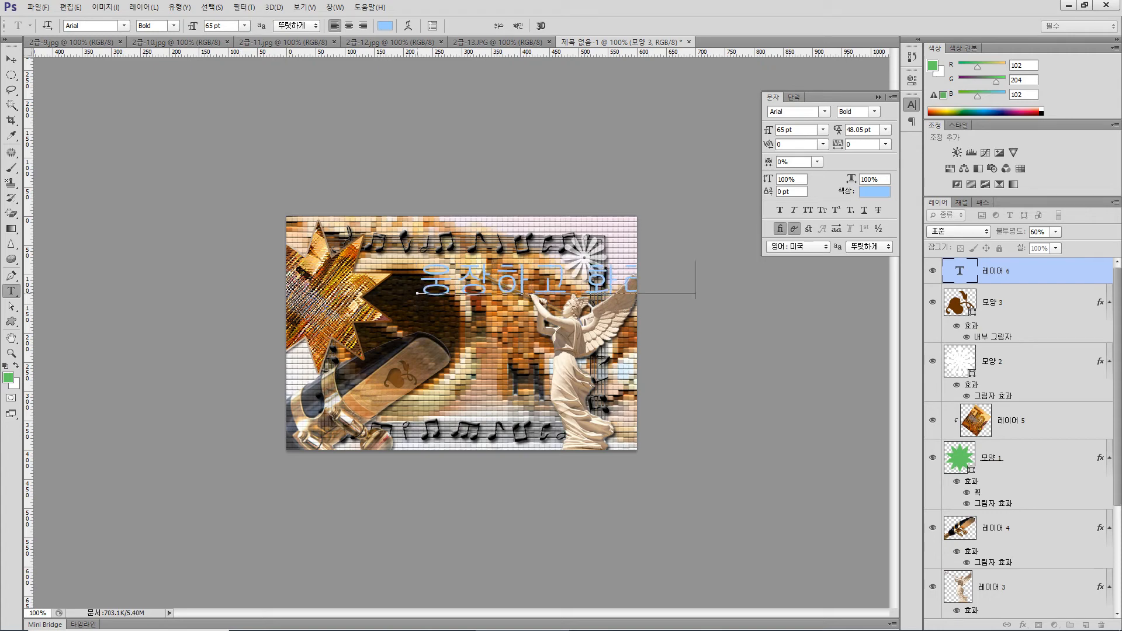
{"action": "type", "text": "려한 오페라의"}
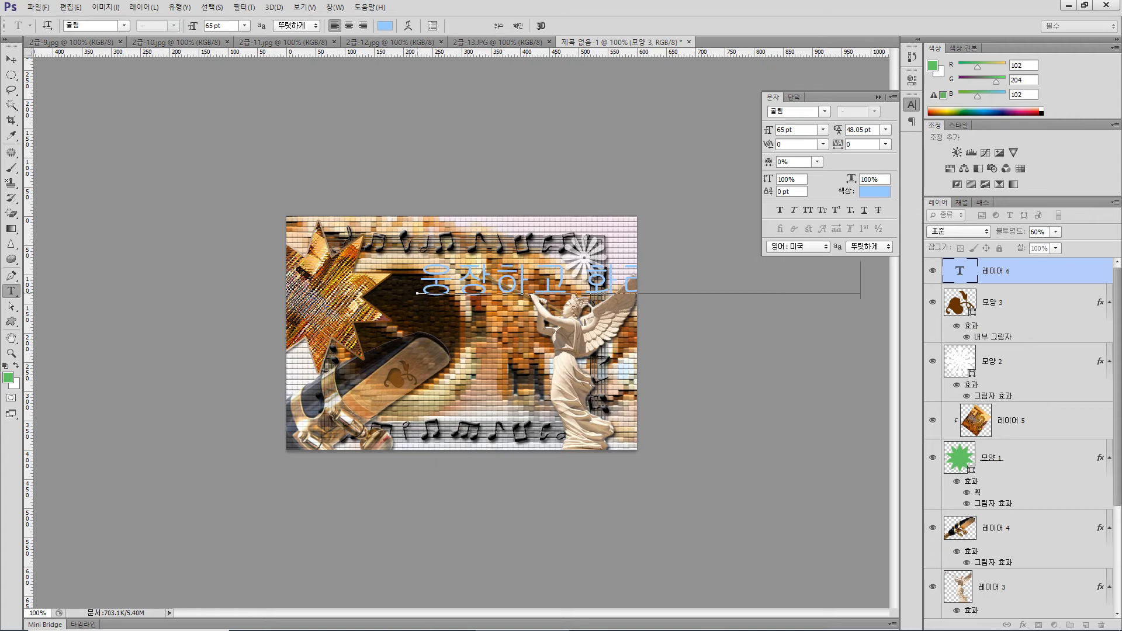
{"action": "left_click", "coordinate": [11, 60]}
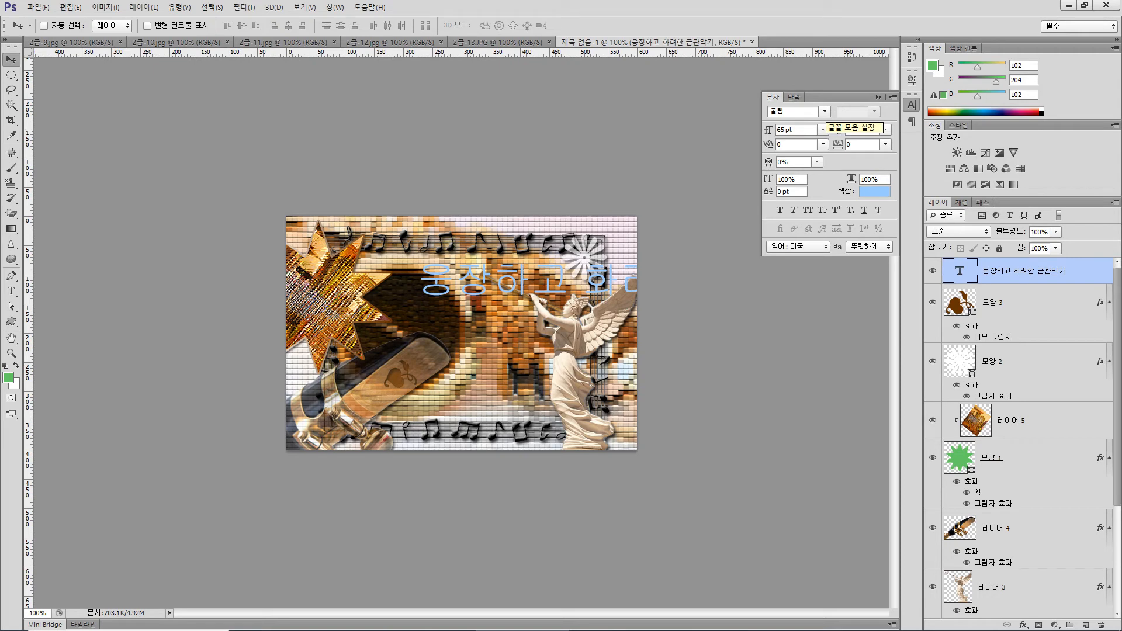
Format the text 웅장하고 화려한 금관악기 in 돋움 at 30 pt with automatic leading
{"action": "left_click", "coordinate": [824, 111]}
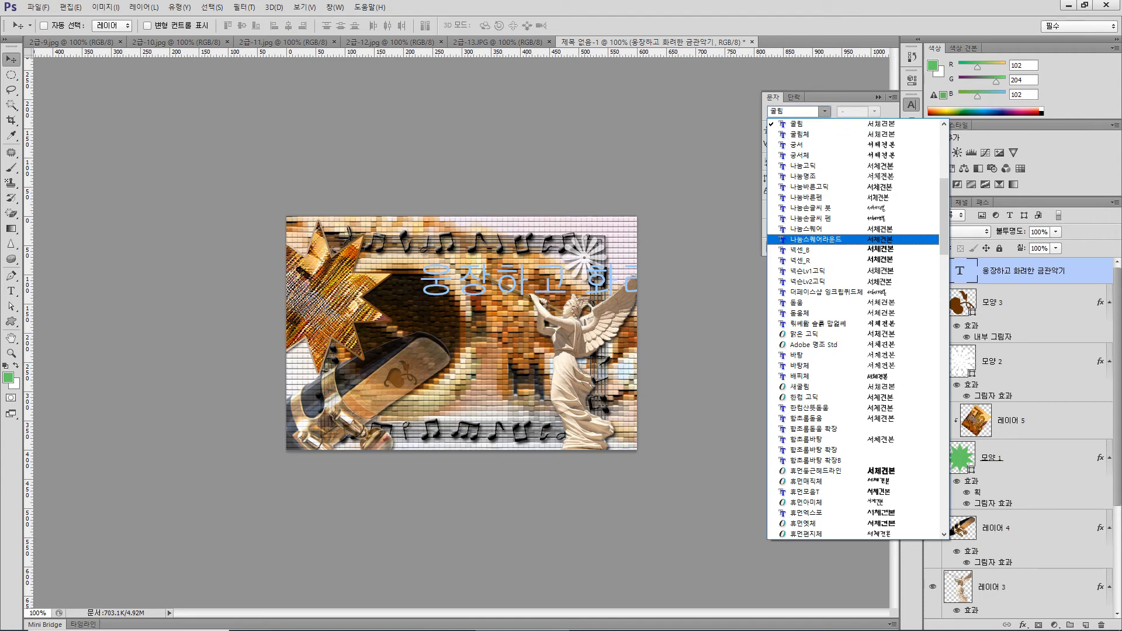
{"action": "left_click", "coordinate": [798, 302]}
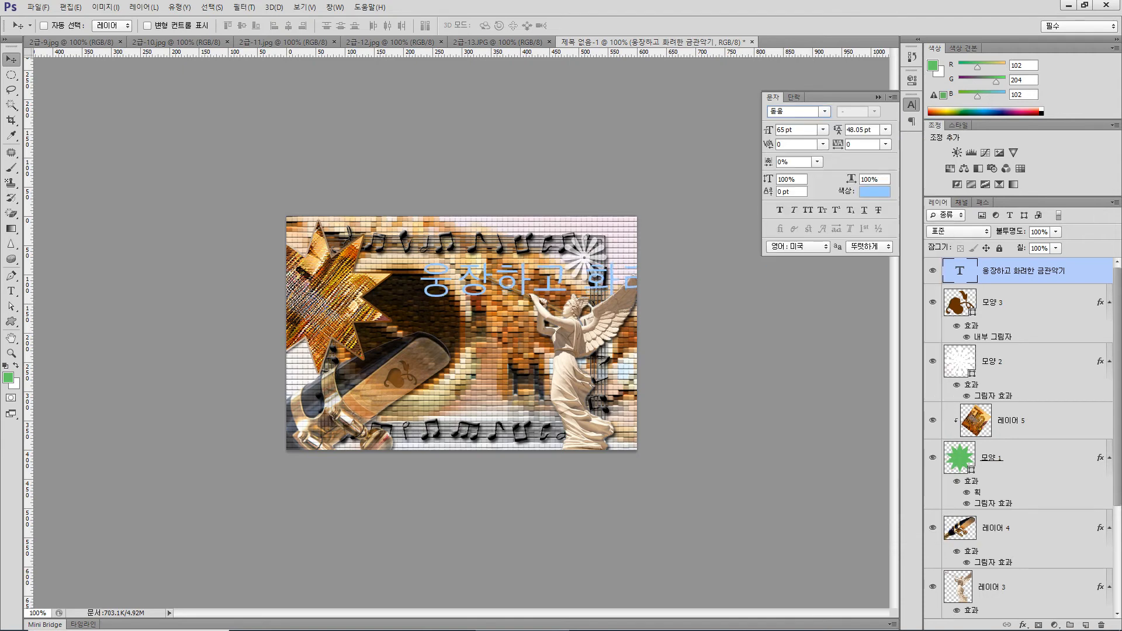
{"action": "double_click", "coordinate": [782, 129]}
{"action": "type", "text": "30"}
{"action": "key", "text": "Return"}
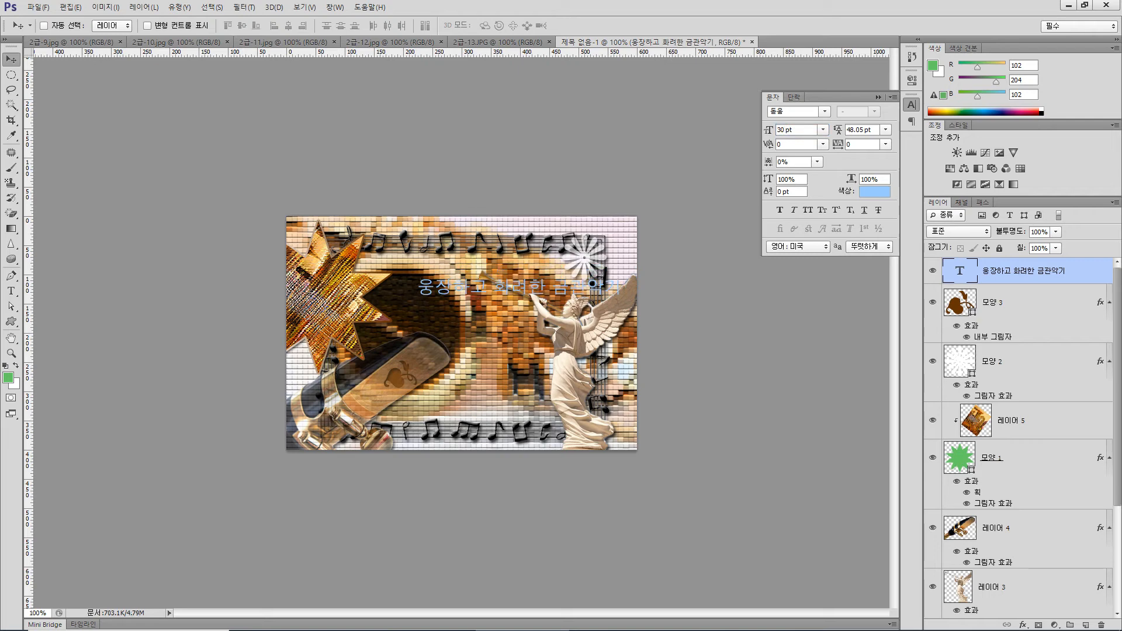
{"action": "left_click", "coordinate": [886, 130]}
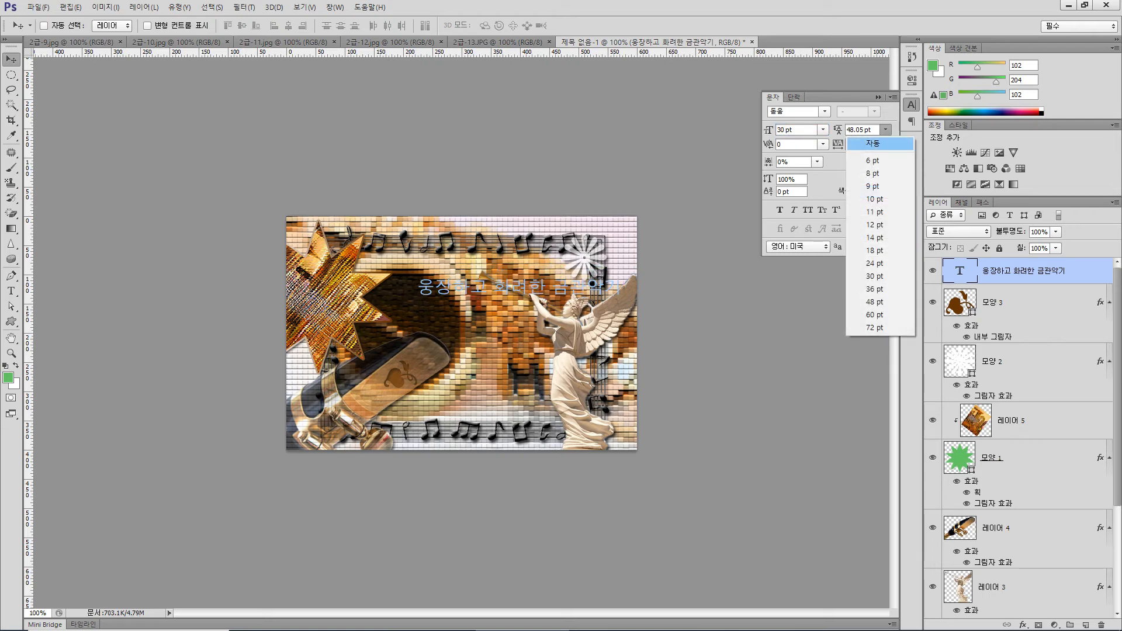
{"action": "left_click", "coordinate": [871, 144]}
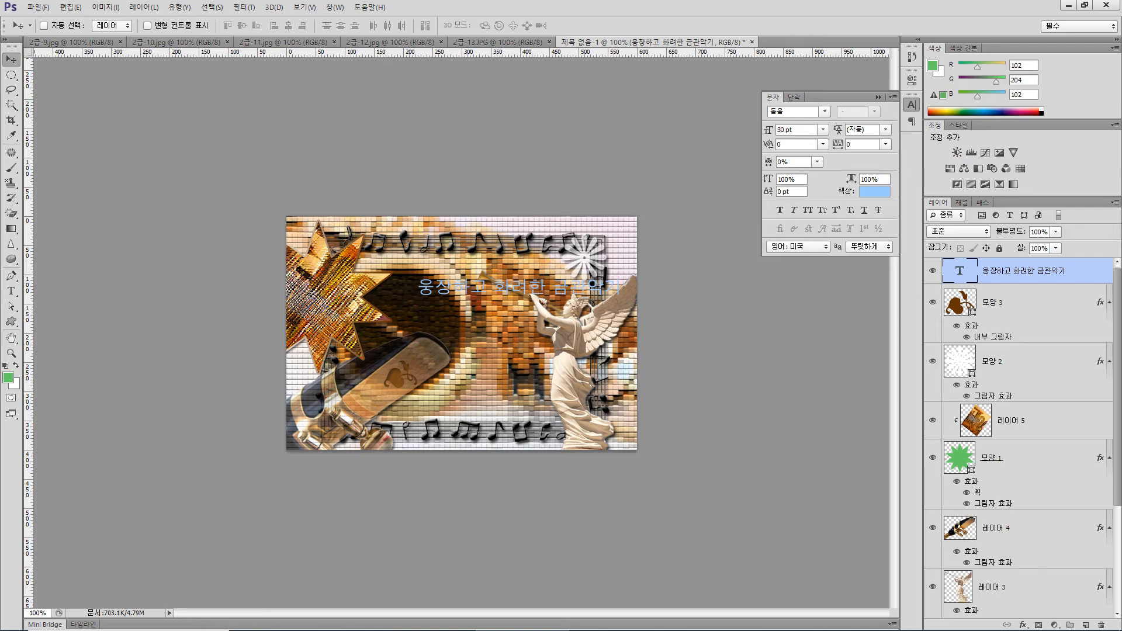
Add a 3 px outside Stroke in white (ffffff) to the 웅장하고 화려한 금관악기 text layer
{"action": "left_click", "coordinate": [1023, 624]}
{"action": "left_click", "coordinate": [1017, 512]}
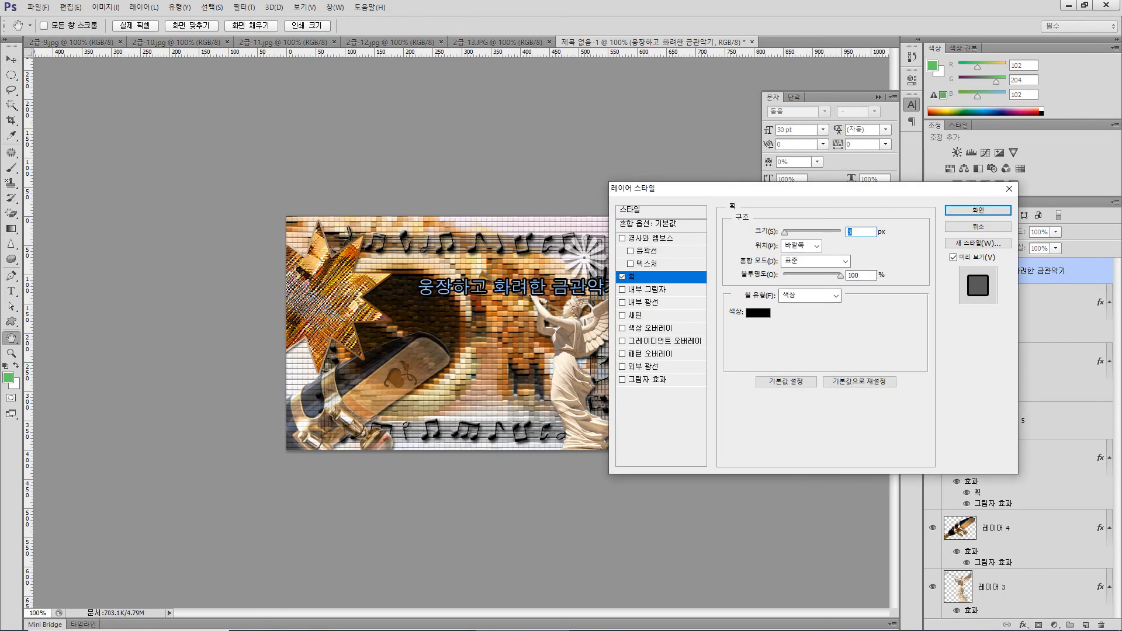
{"action": "left_click", "coordinate": [758, 312]}
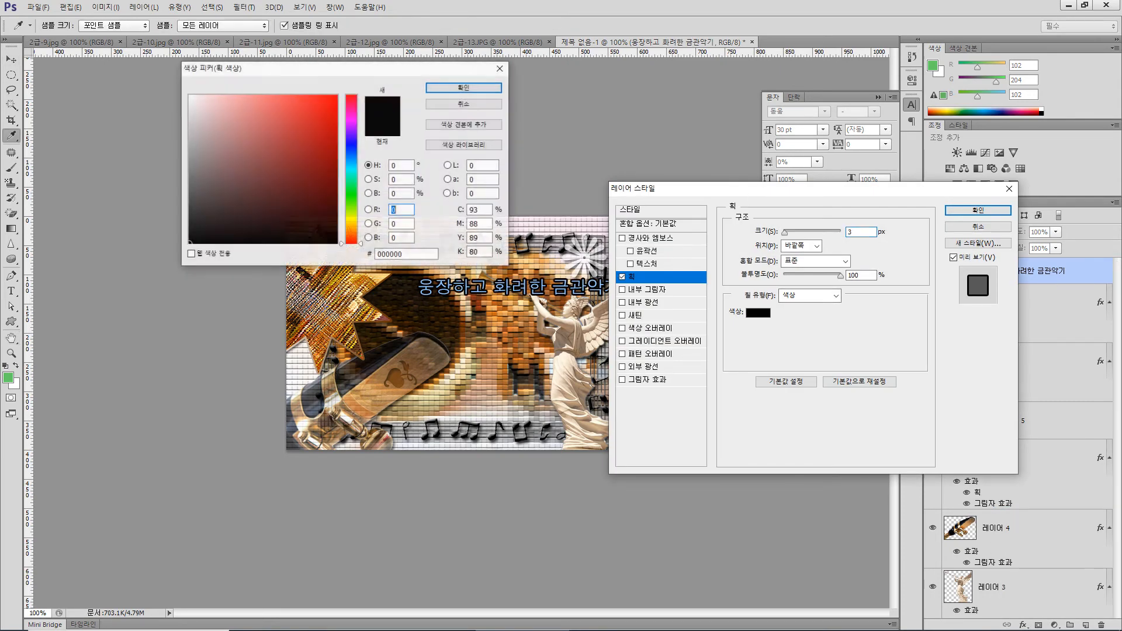
{"action": "left_click", "coordinate": [189, 95]}
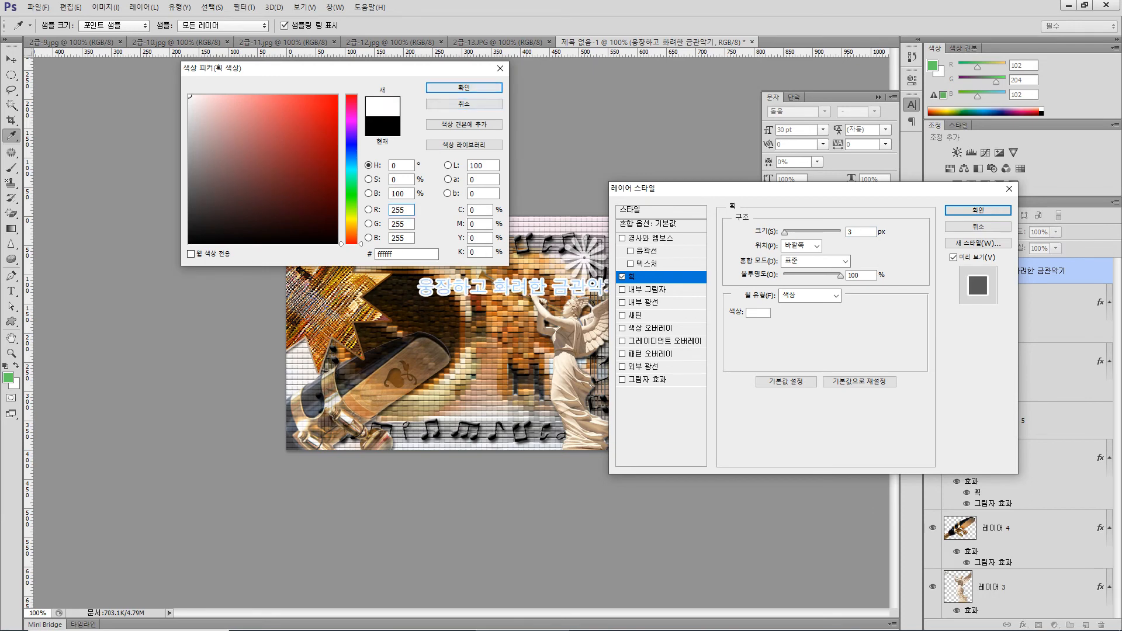
{"action": "left_click", "coordinate": [464, 87]}
Add a linear Gradient Overlay at 90° to the Korean text and set the gradient's starting color to 000033
{"action": "left_click", "coordinate": [665, 341]}
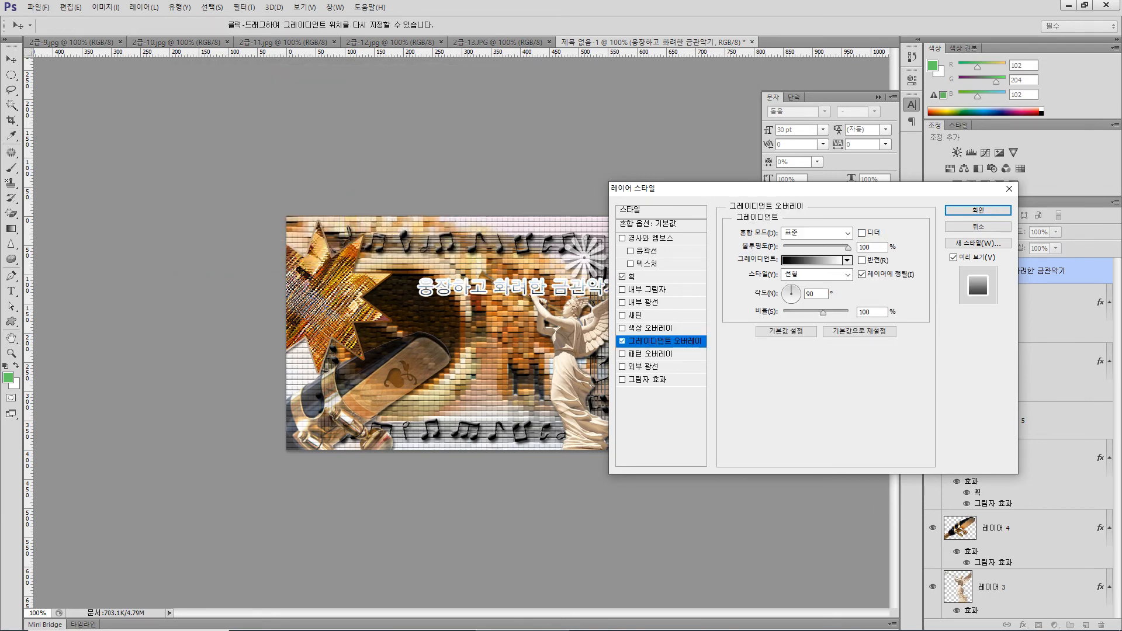
{"action": "left_click", "coordinate": [814, 260]}
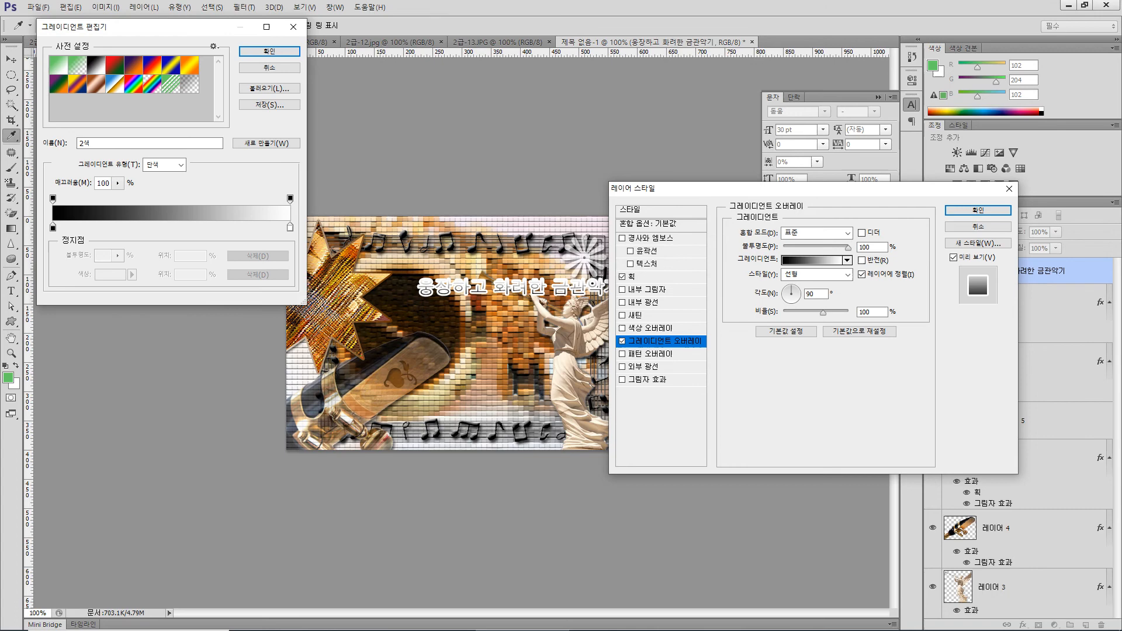
{"action": "double_click", "coordinate": [53, 228]}
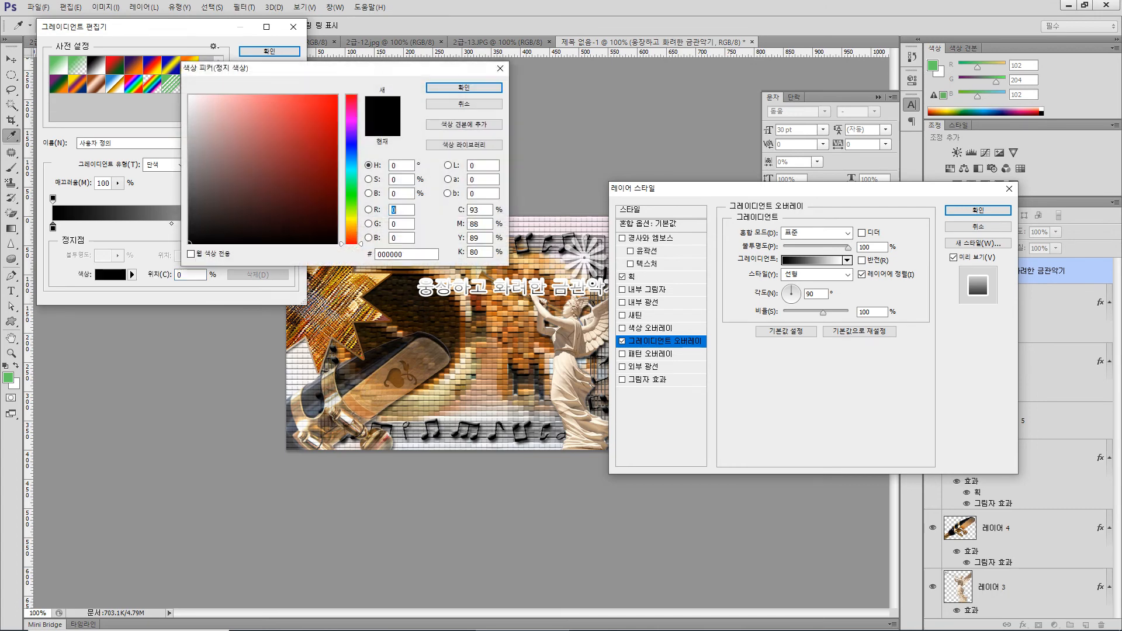
{"action": "double_click", "coordinate": [404, 255]}
{"action": "type", "text": "000033"}
{"action": "key", "text": "Return"}
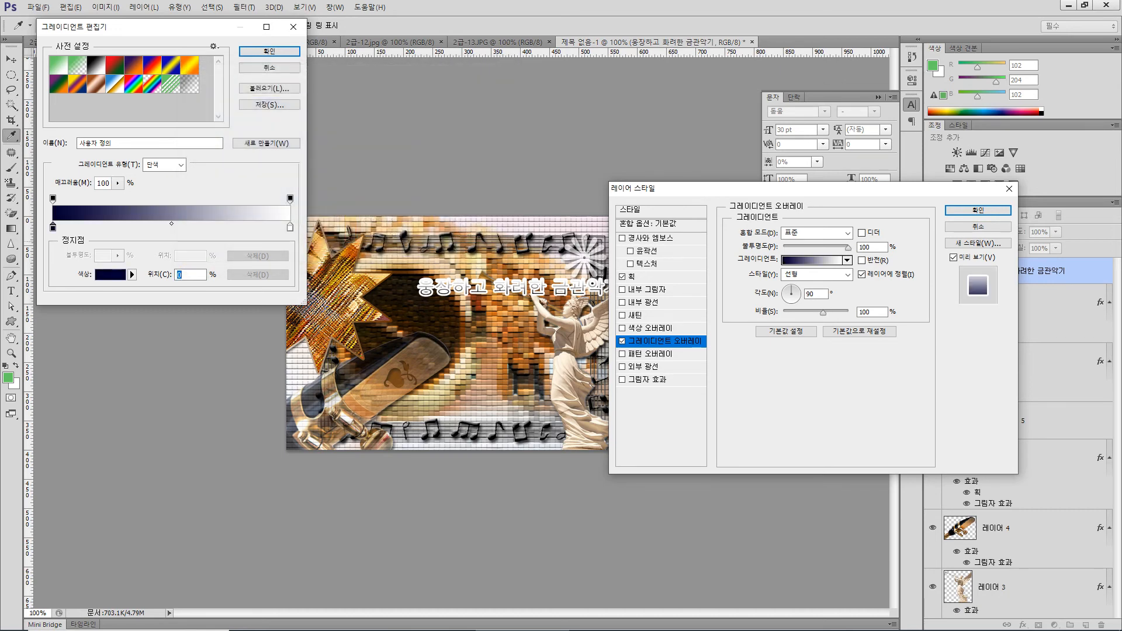
Set the gradient's end color to 669900 and apply the layer styles to the Korean text
{"action": "double_click", "coordinate": [289, 228]}
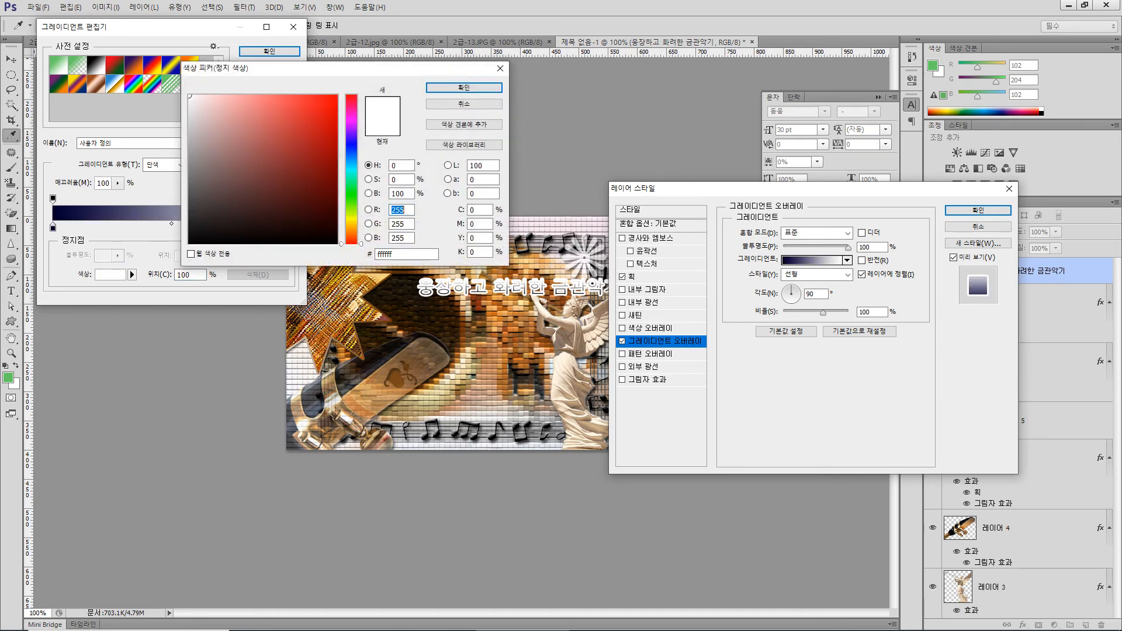
{"action": "double_click", "coordinate": [402, 255]}
{"action": "type", "text": "669900"}
{"action": "key", "text": "Return"}
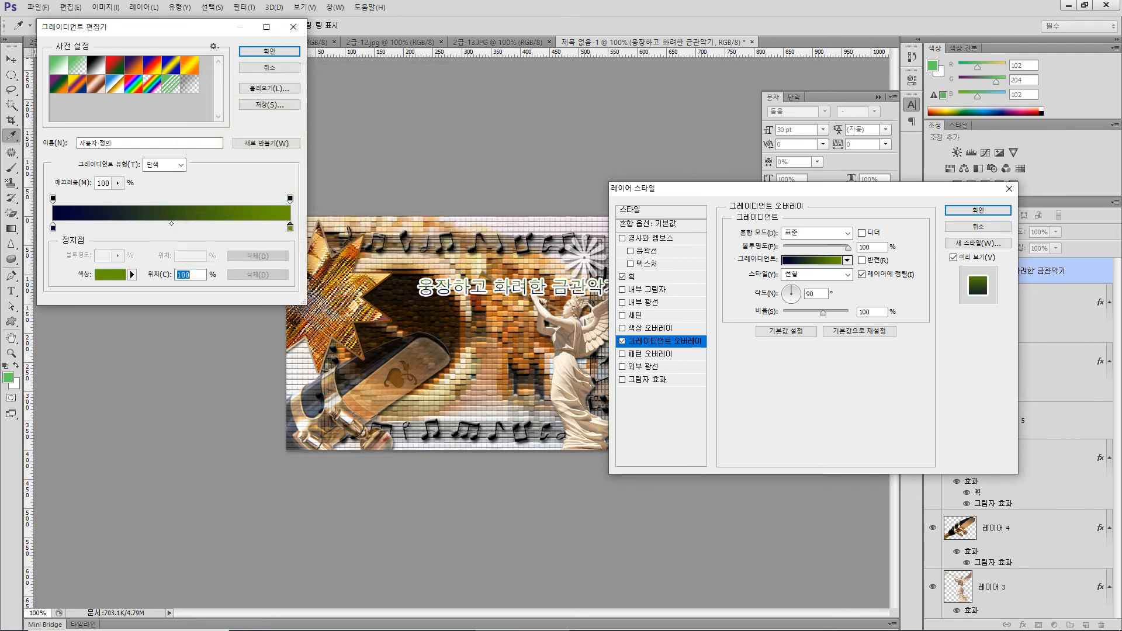
{"action": "key", "text": "Return"}
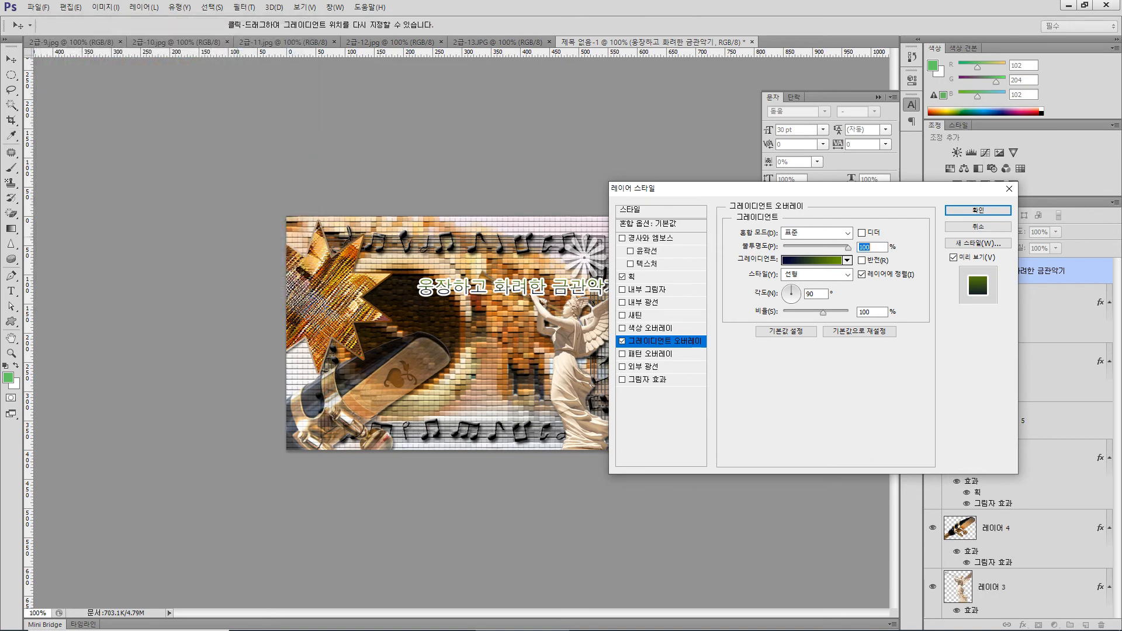
{"action": "key", "text": "Return"}
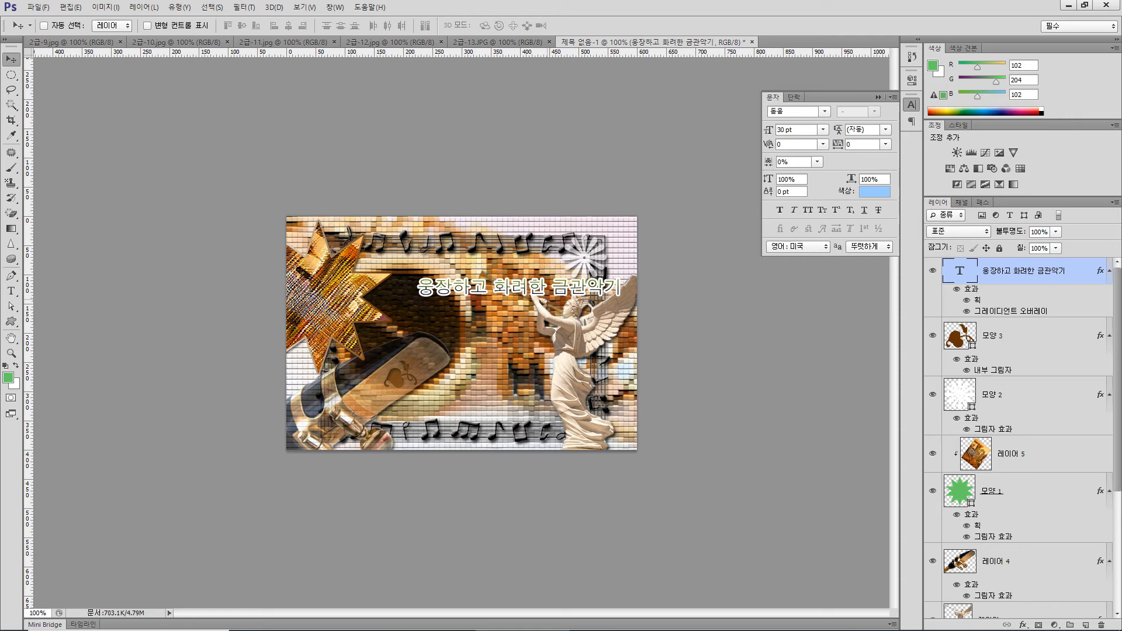
Warp the Korean text with the 아래 부채꼴 (Arc Lower) style at 50% bend and move it down beside the angel statue
{"action": "key", "text": "ctrl+t"}
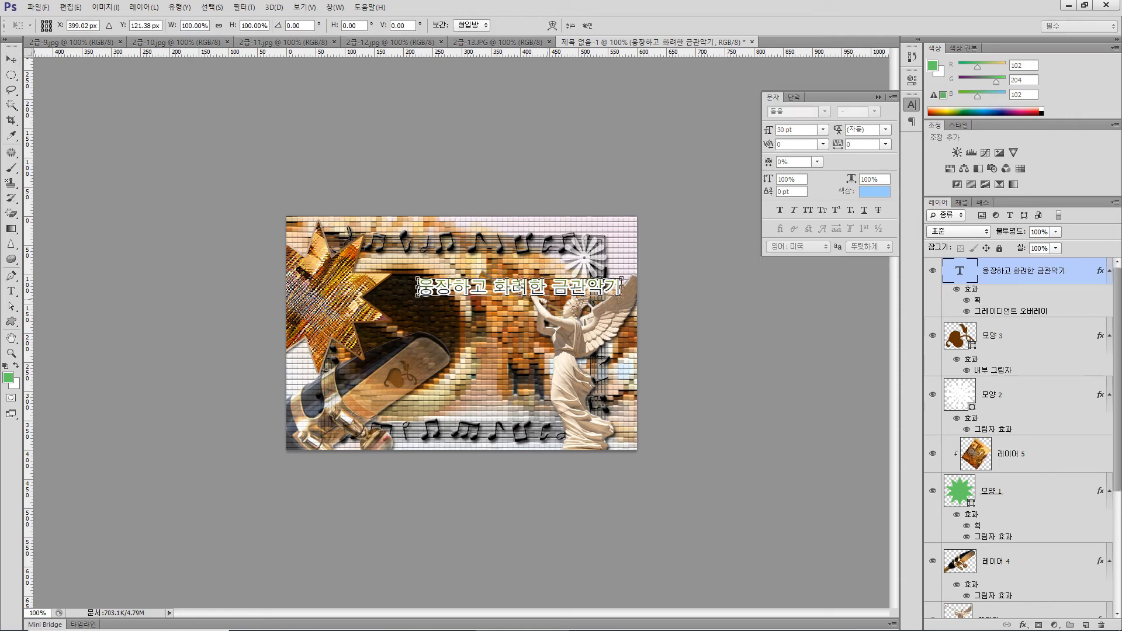
{"action": "left_click", "coordinate": [552, 26]}
{"action": "left_click", "coordinate": [134, 25]}
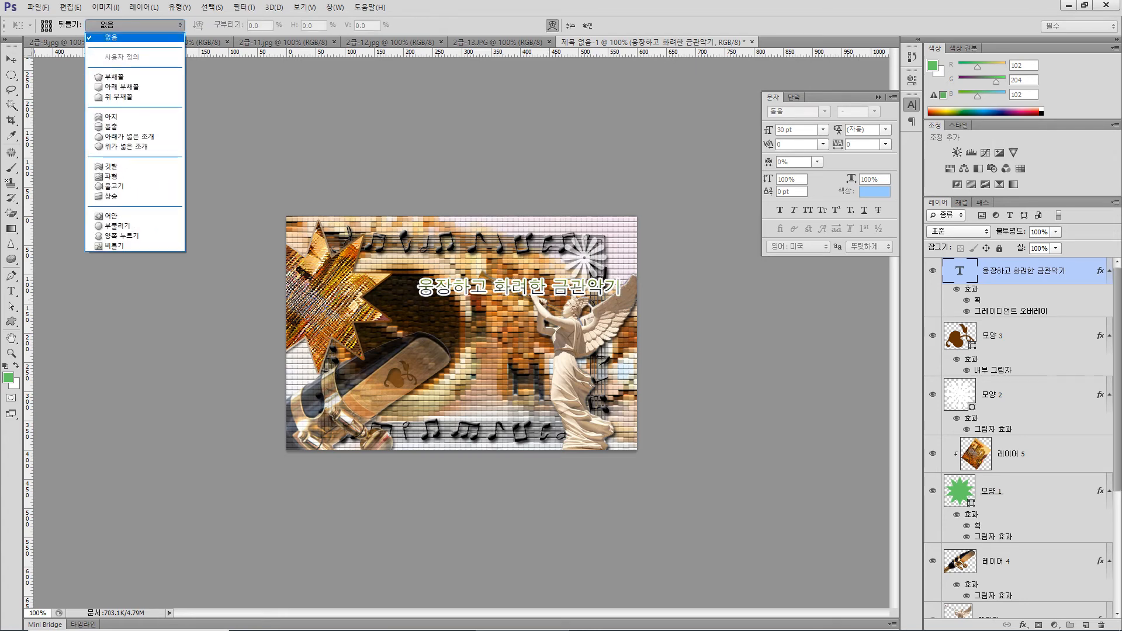
{"action": "left_click", "coordinate": [116, 87]}
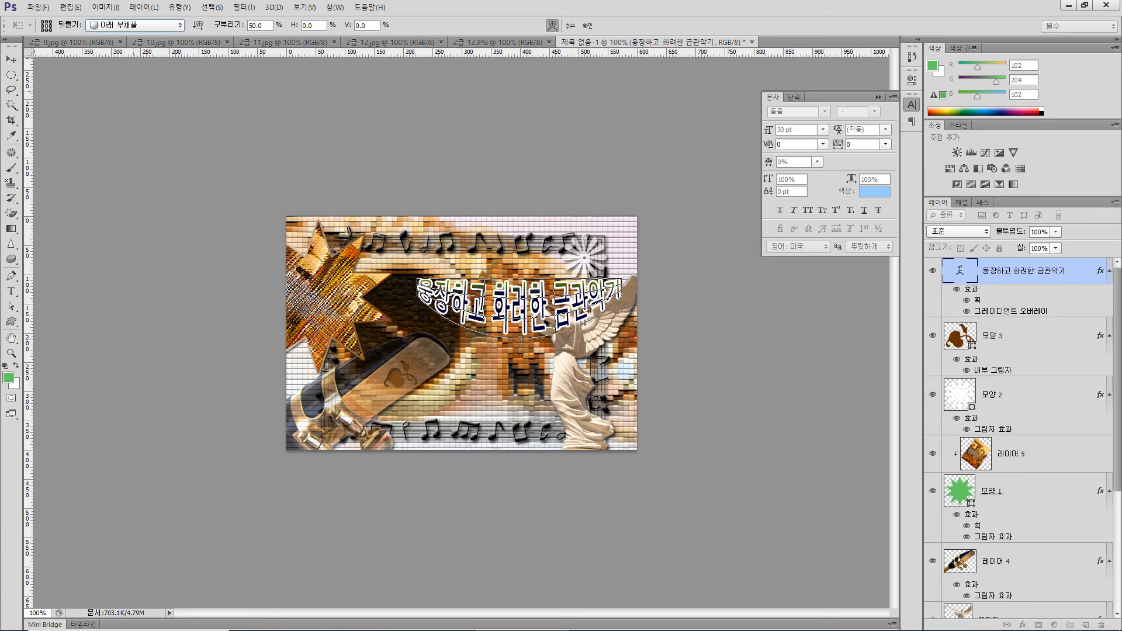
{"action": "key", "text": "Return"}
{"action": "left_click_drag", "start_coordinate": [534, 284], "coordinate": [478, 331]}
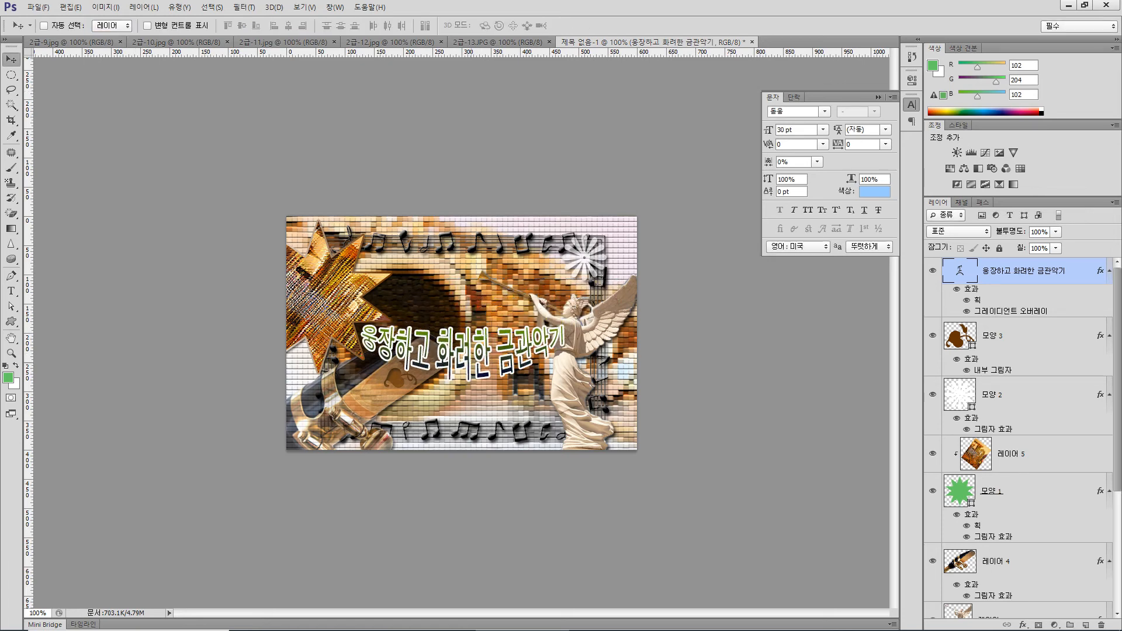
{"action": "left_click_drag", "start_coordinate": [471, 362], "coordinate": [466, 370]}
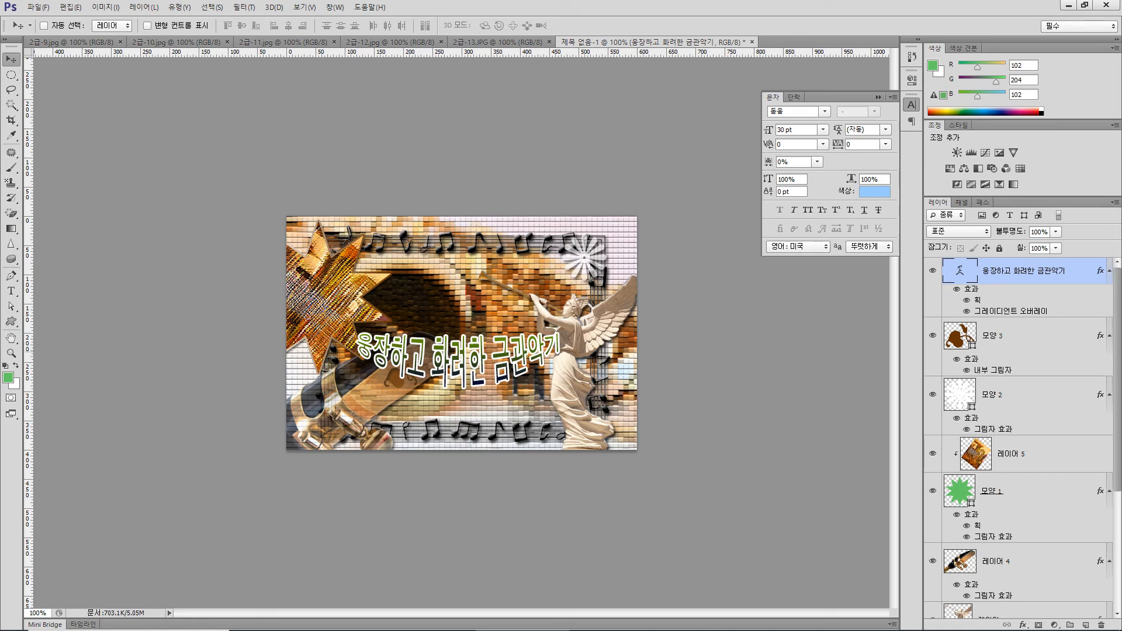
Add the text Brass Band on a new text layer above the warped Korean text
{"action": "left_click", "coordinate": [11, 291]}
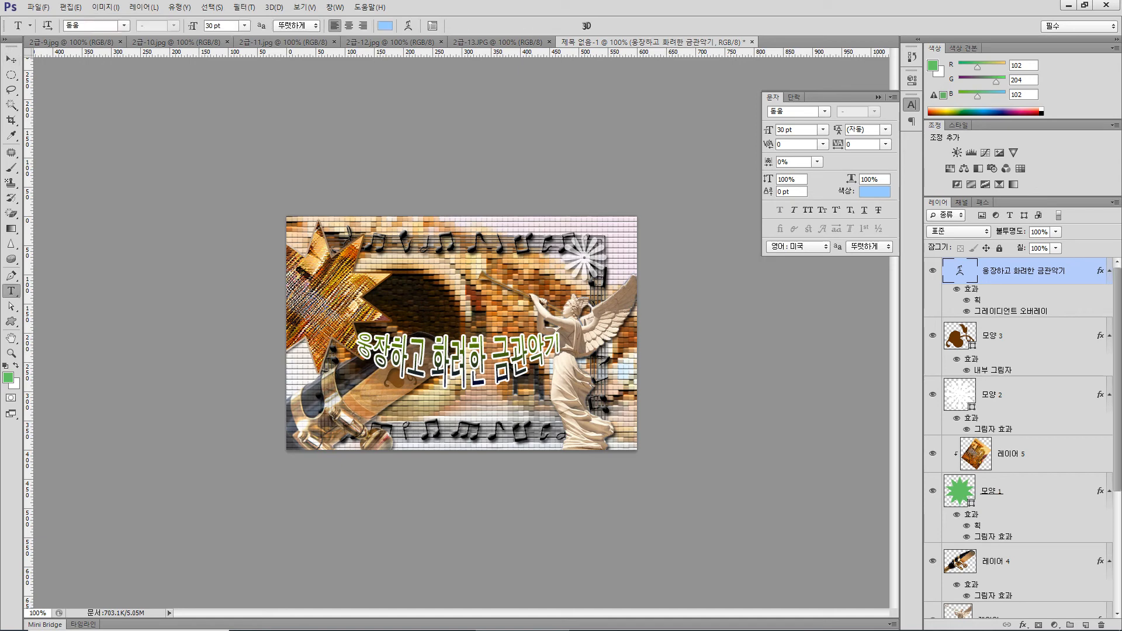
{"action": "left_click", "coordinate": [400, 292]}
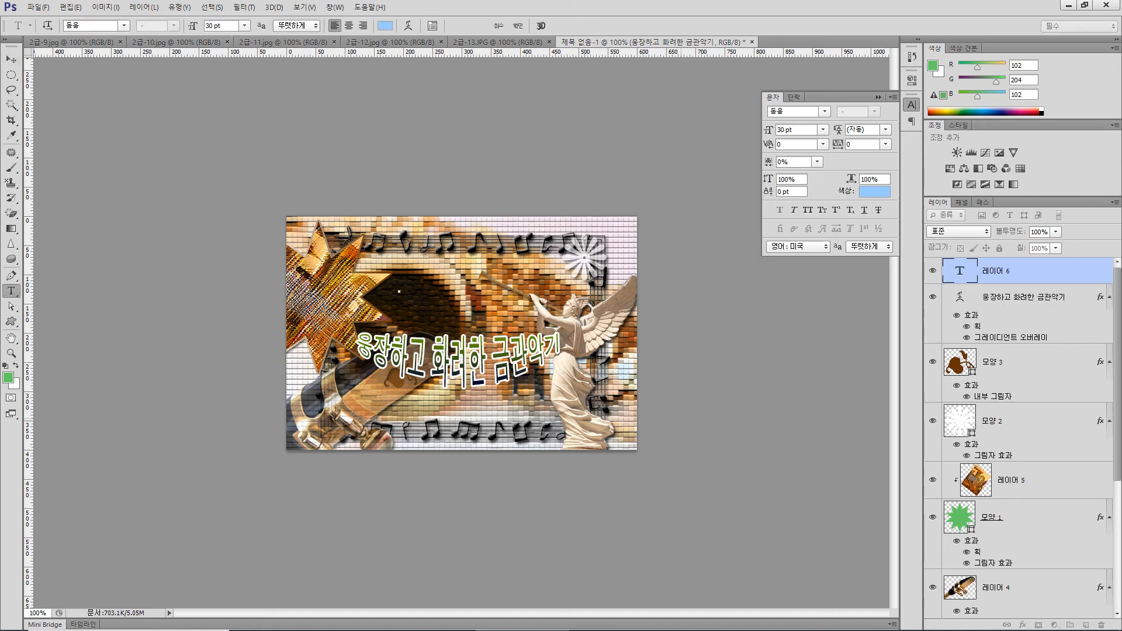
{"action": "type", "text": "ㅠ"}
{"action": "key", "text": "BackSpace"}
{"action": "key", "text": "Hangul"}
{"action": "type", "text": "Brass Band"}
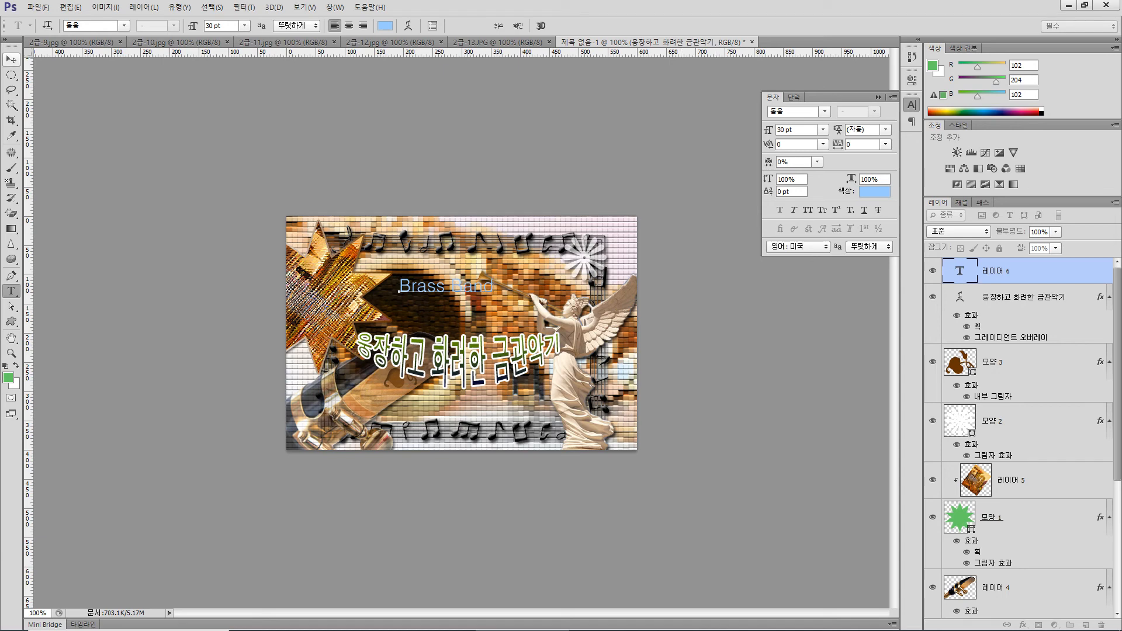
{"action": "left_click", "coordinate": [11, 59]}
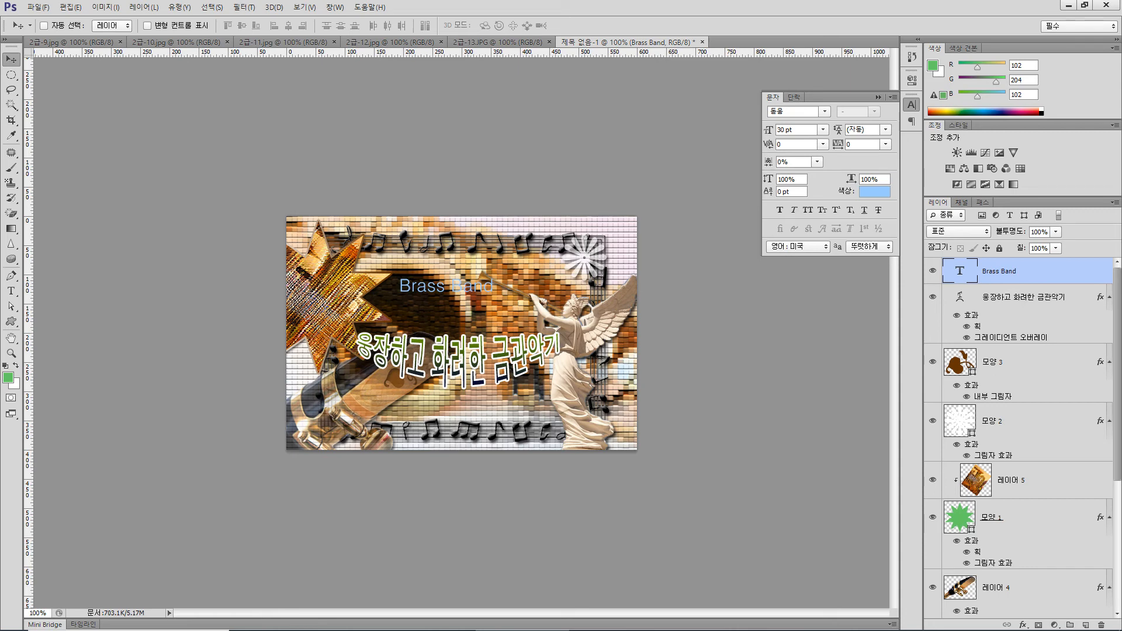
Format the Brass Band text in Arial Regular at 48 pt and color it white (ffffff)
{"action": "left_click", "coordinate": [825, 112]}
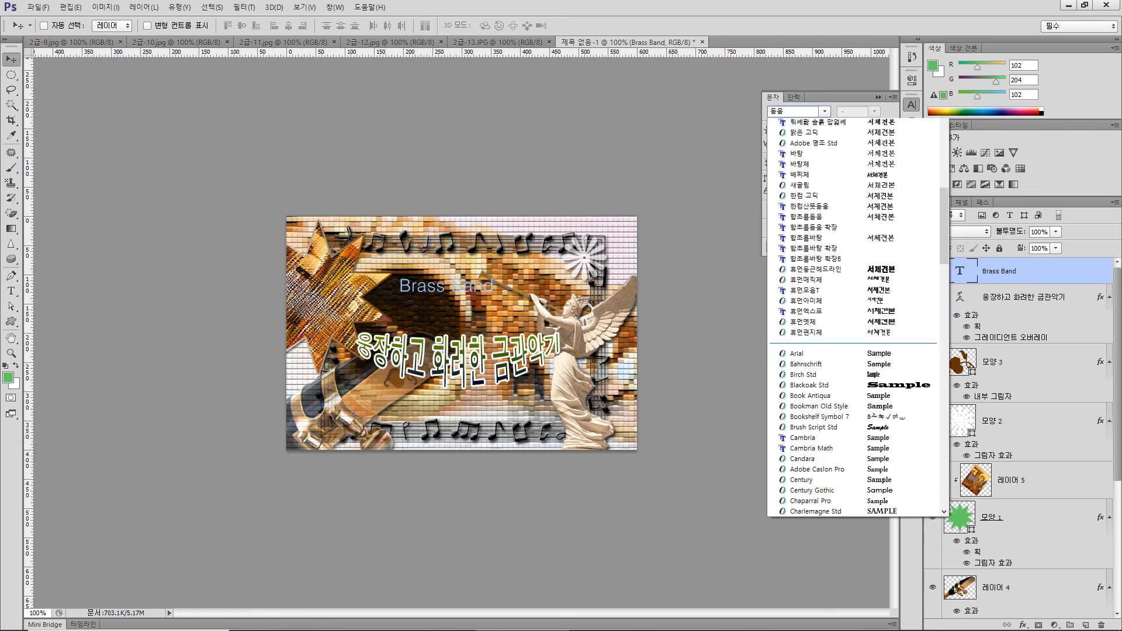
{"action": "left_click", "coordinate": [819, 376]}
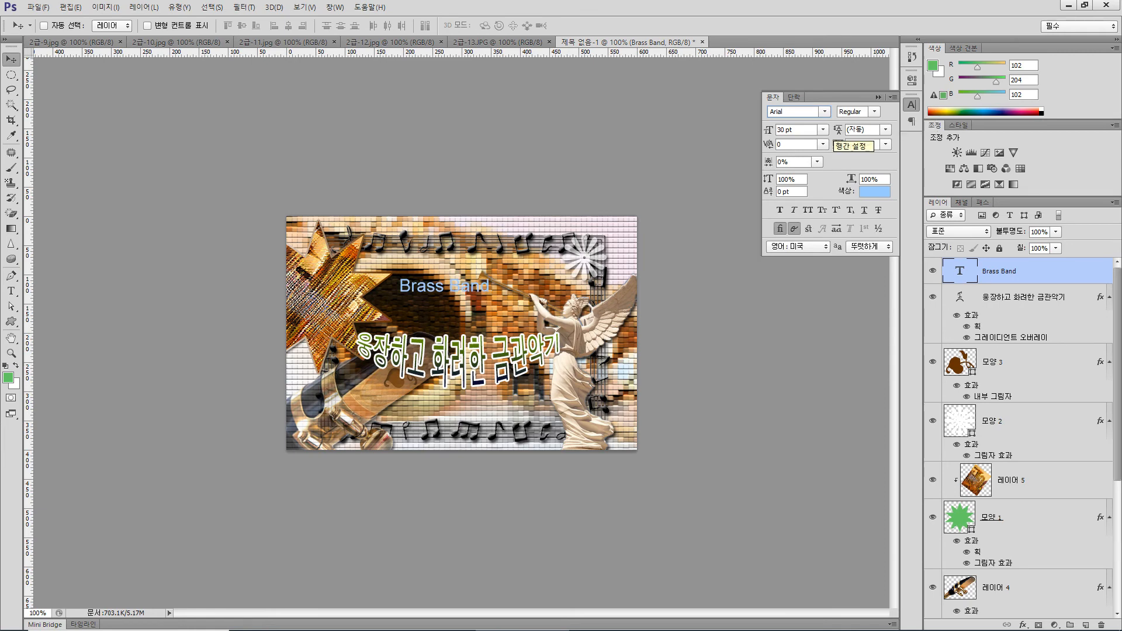
{"action": "double_click", "coordinate": [782, 130]}
{"action": "type", "text": "48"}
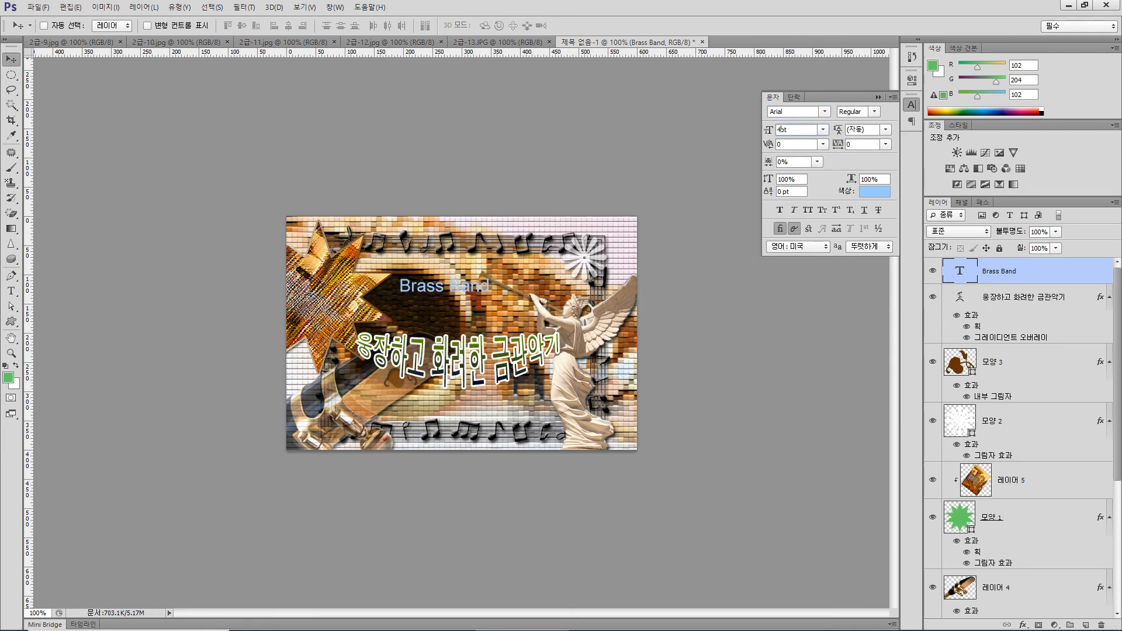
{"action": "key", "text": "Return"}
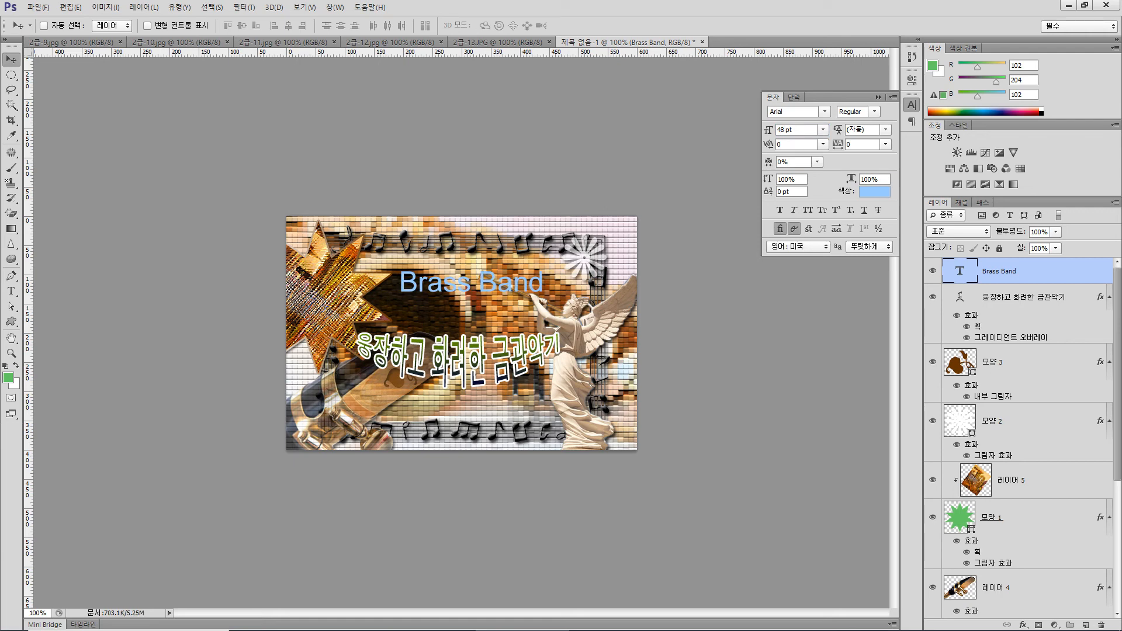
{"action": "left_click", "coordinate": [875, 192]}
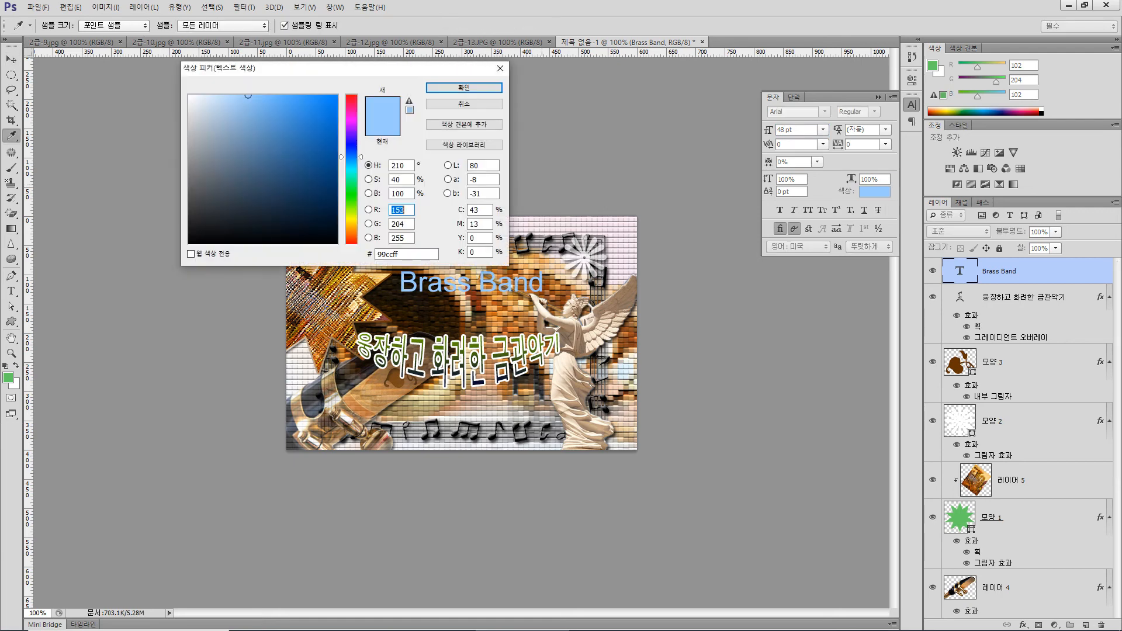
{"action": "left_click", "coordinate": [188, 95]}
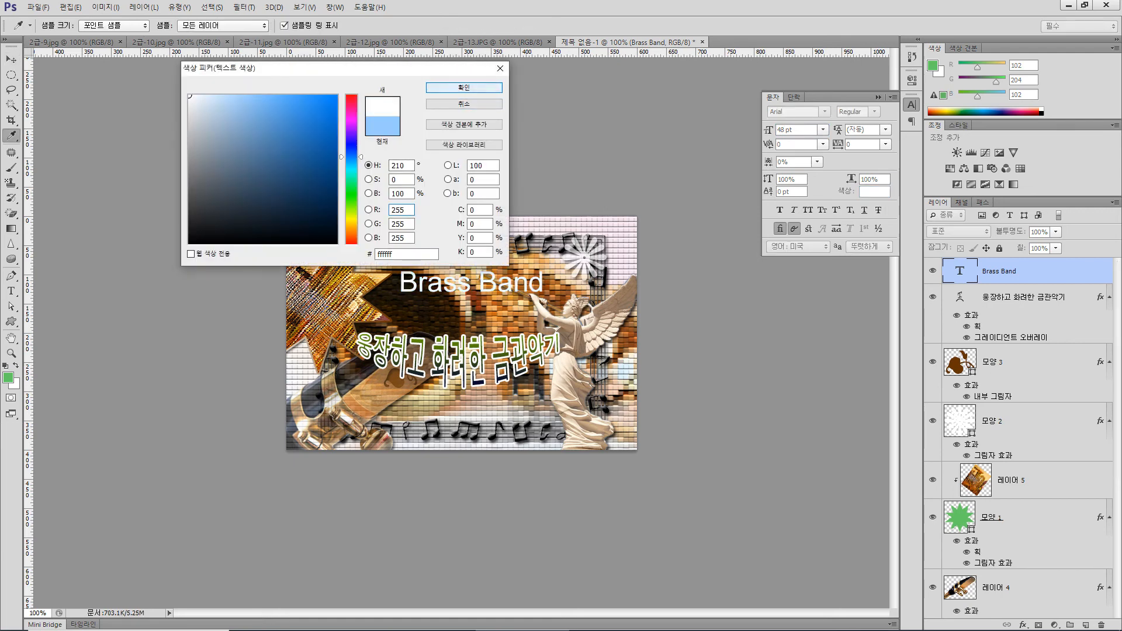
{"action": "left_click", "coordinate": [465, 87]}
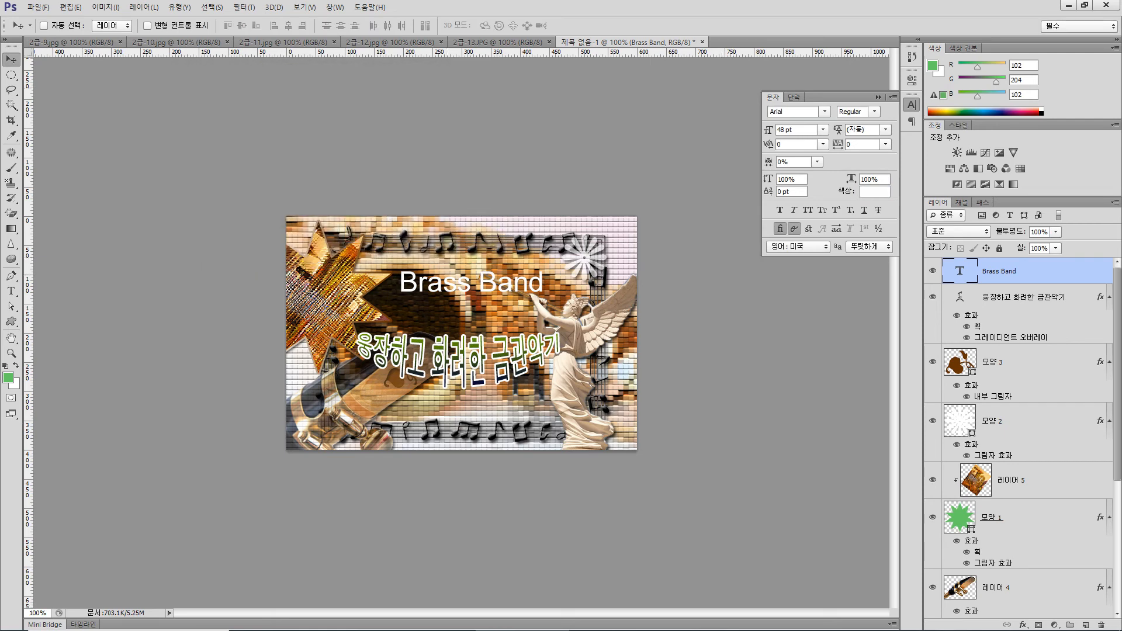
Add a default Drop Shadow and a 3 px outside Stroke in color 993333 to the Brass Band text
{"action": "left_click", "coordinate": [1023, 624]}
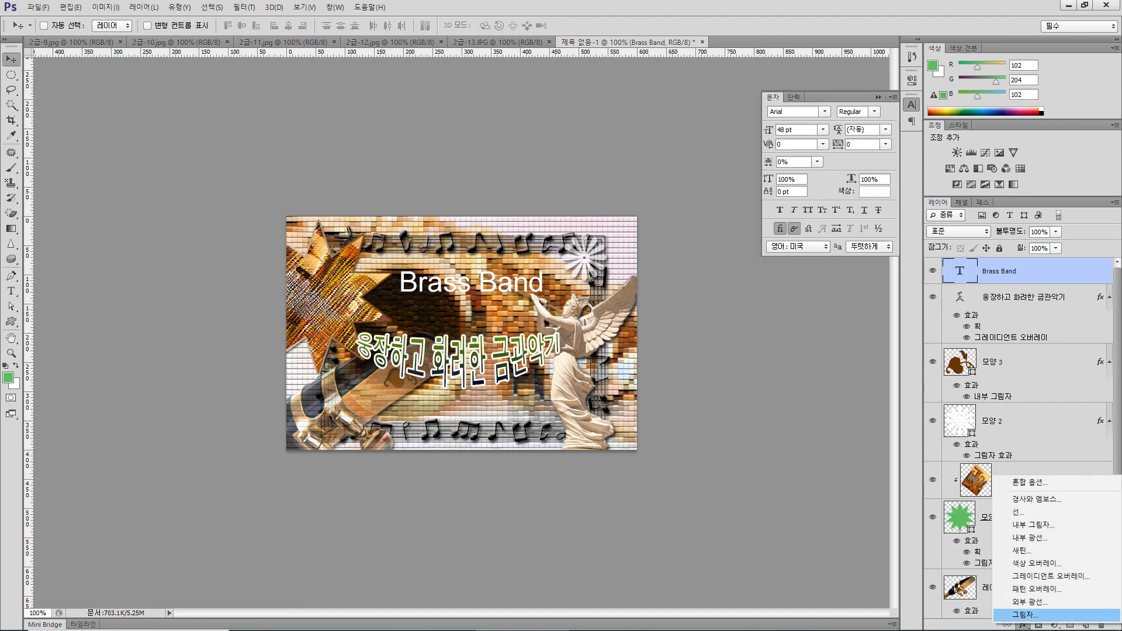
{"action": "left_click", "coordinate": [1029, 616]}
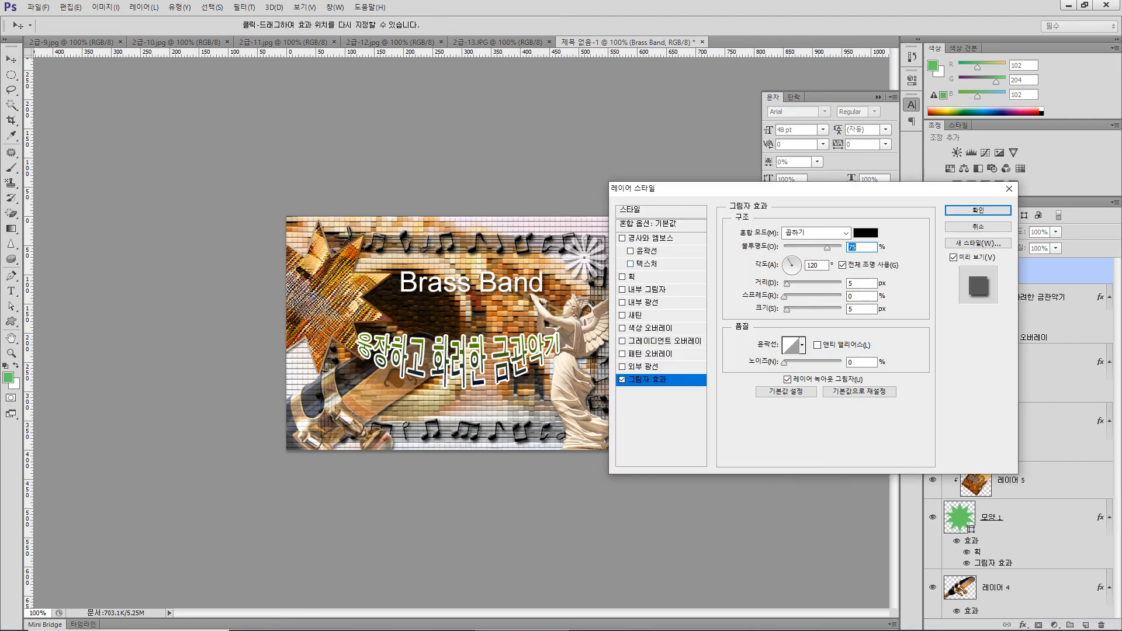
{"action": "left_click", "coordinate": [632, 278]}
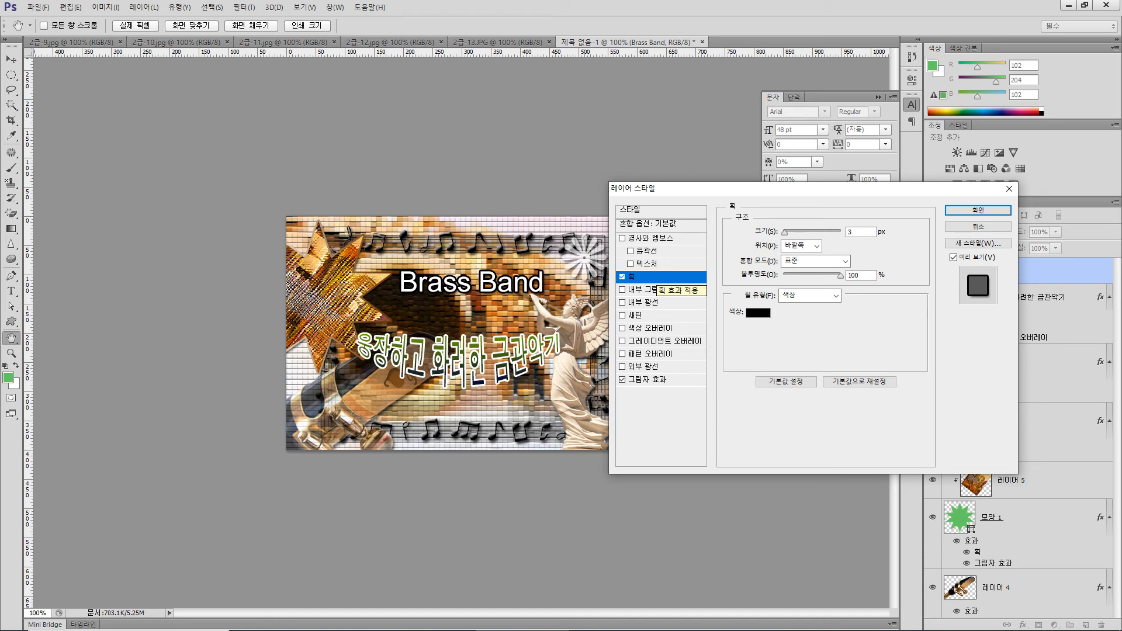
{"action": "left_click", "coordinate": [758, 313]}
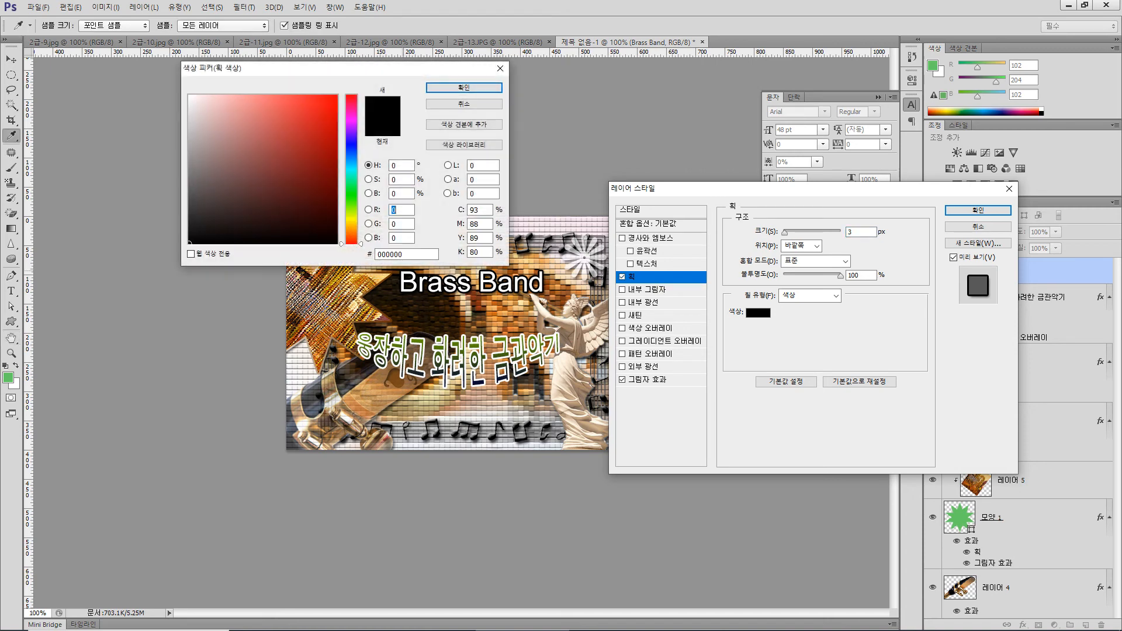
{"action": "double_click", "coordinate": [391, 254]}
{"action": "type", "text": "993333"}
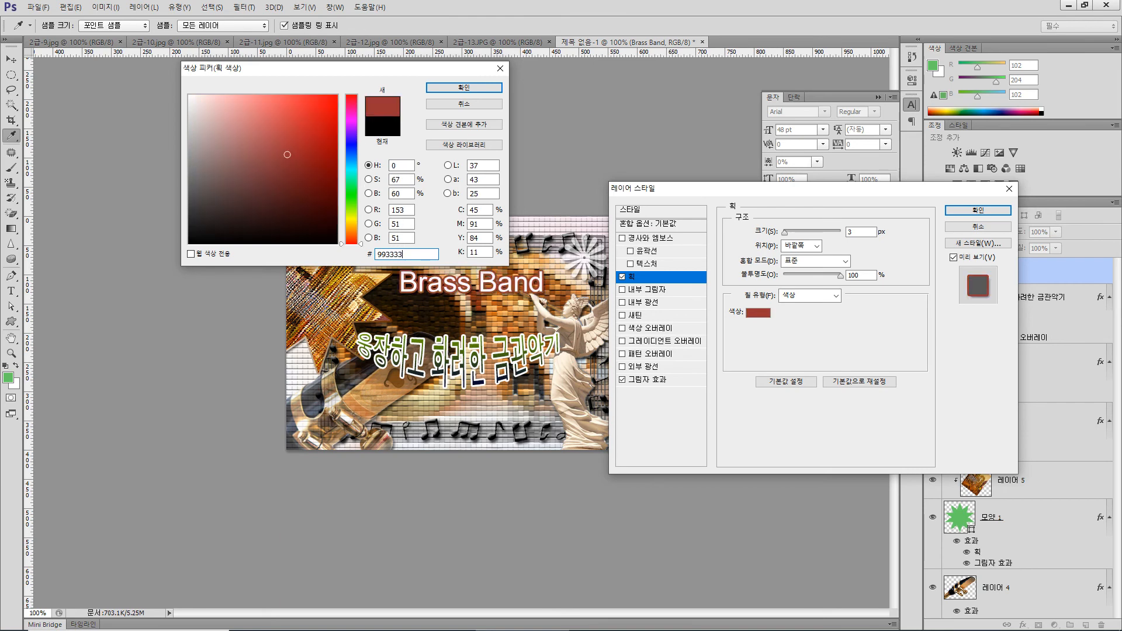
{"action": "key", "text": "Return"}
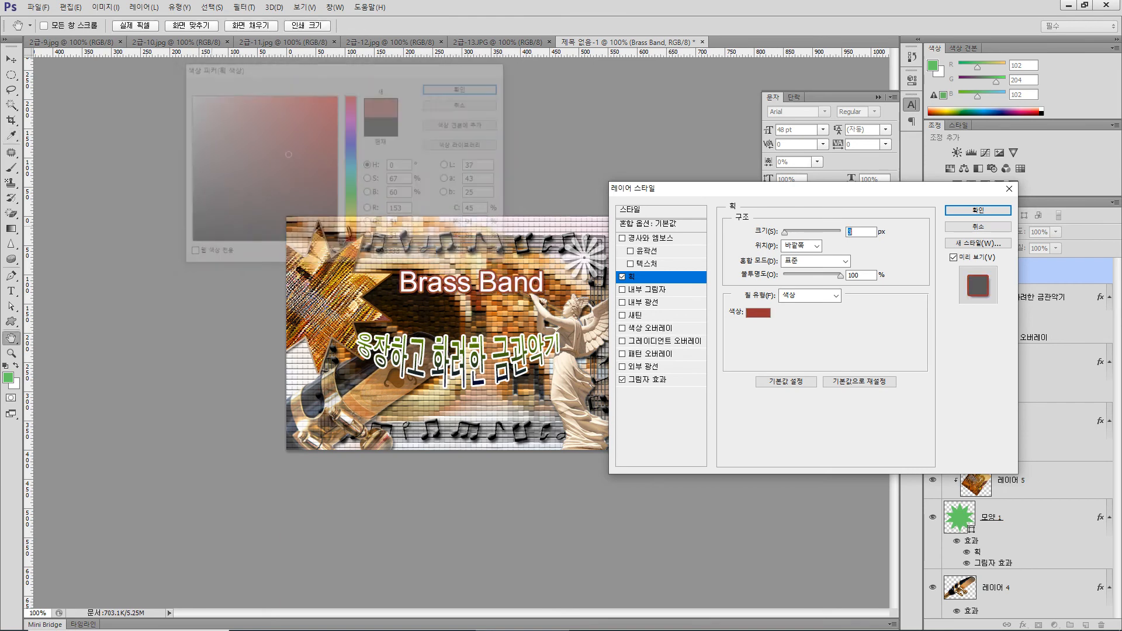
{"action": "key", "text": "Return"}
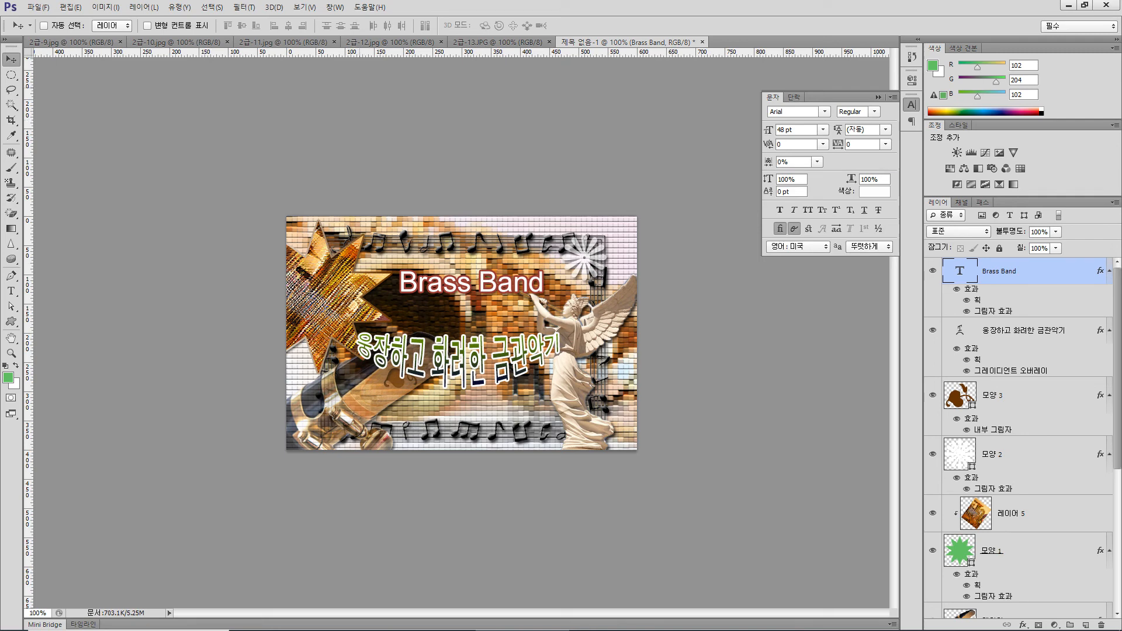
Warp the Brass Band text with the 깃발 (Flag) style at 50% bend and move it down-left, just above the warped Korean text
{"action": "key", "text": "ctrl+t"}
{"action": "left_click", "coordinate": [553, 25]}
{"action": "left_click", "coordinate": [135, 24]}
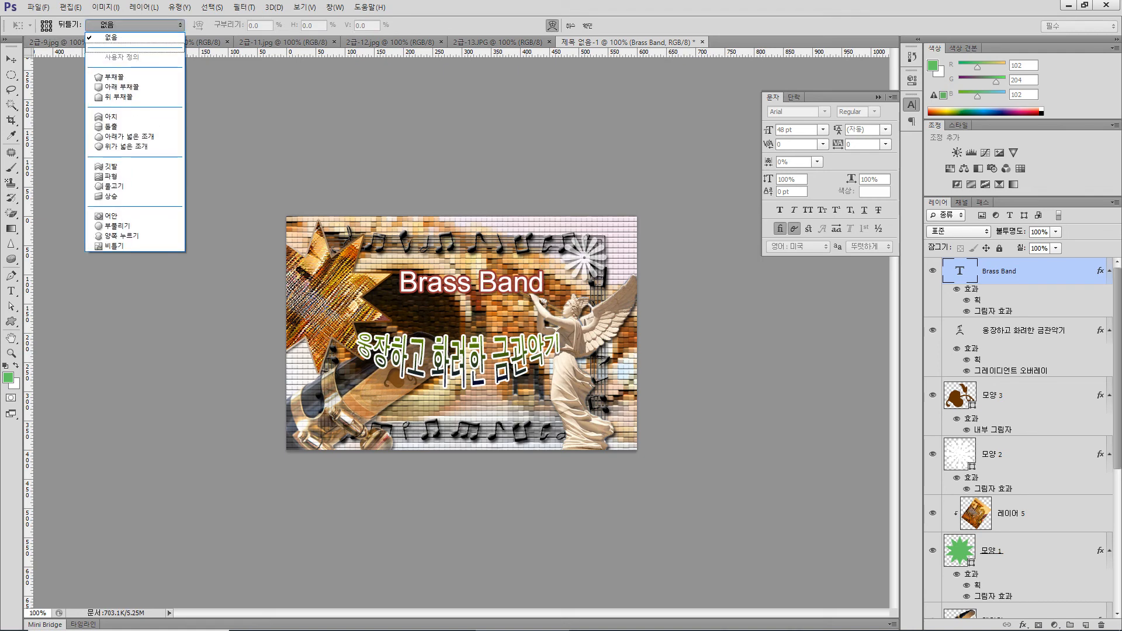
{"action": "left_click", "coordinate": [117, 166]}
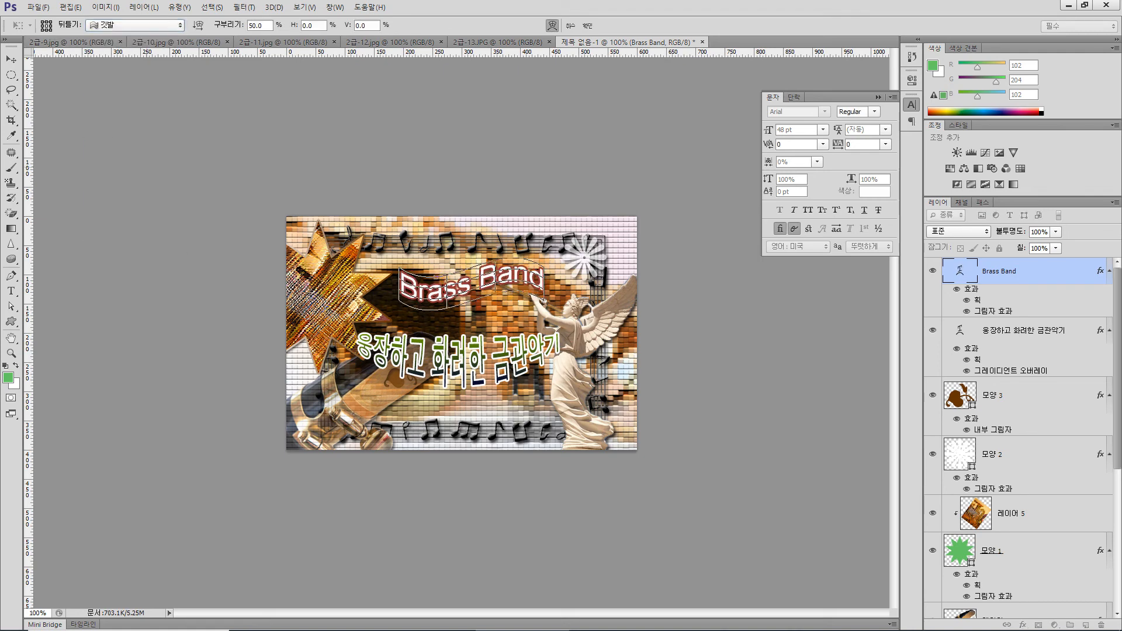
{"action": "key", "text": "Return"}
{"action": "left_click_drag", "start_coordinate": [427, 266], "coordinate": [399, 300]}
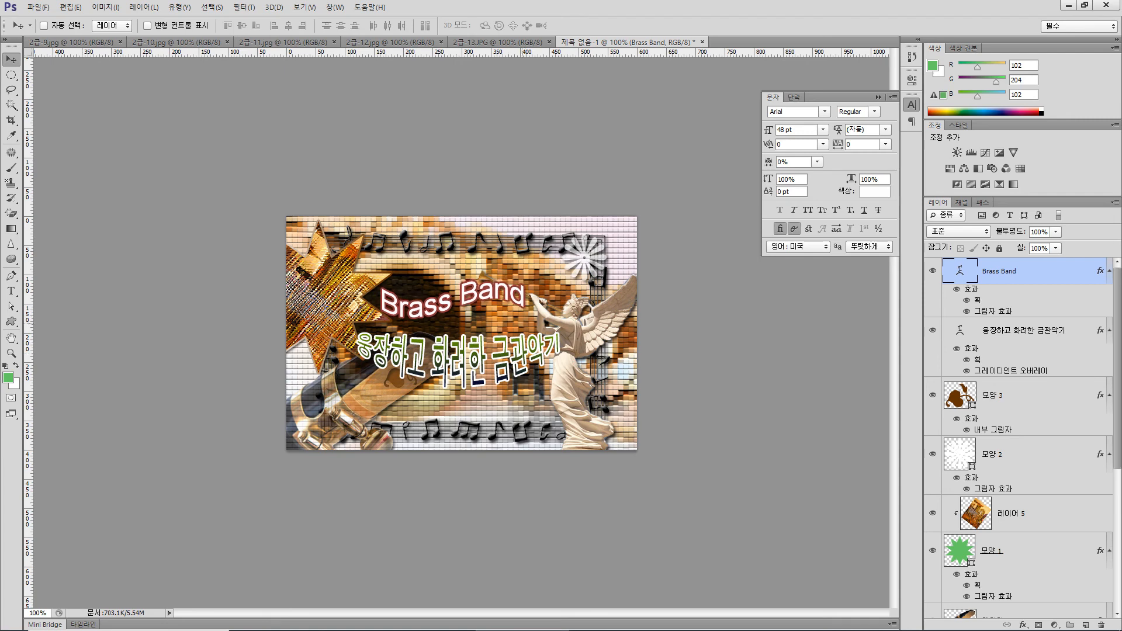
Add the text 관악대 참가자 모집 on a new text layer above the Brass Band text
{"action": "key", "text": "t"}
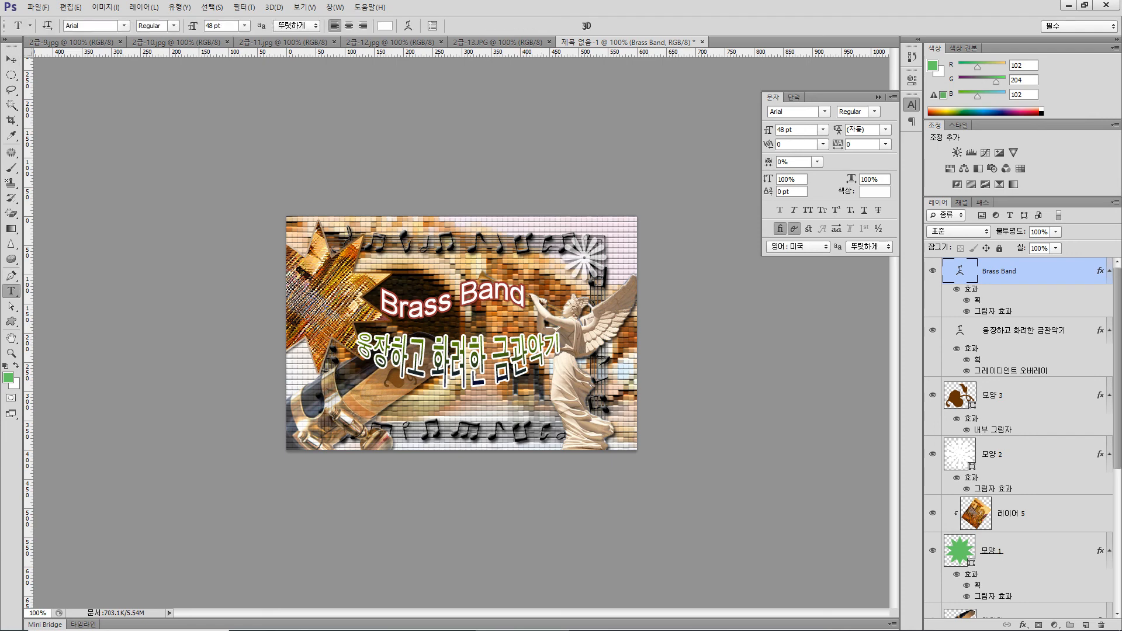
{"action": "left_click", "coordinate": [397, 250]}
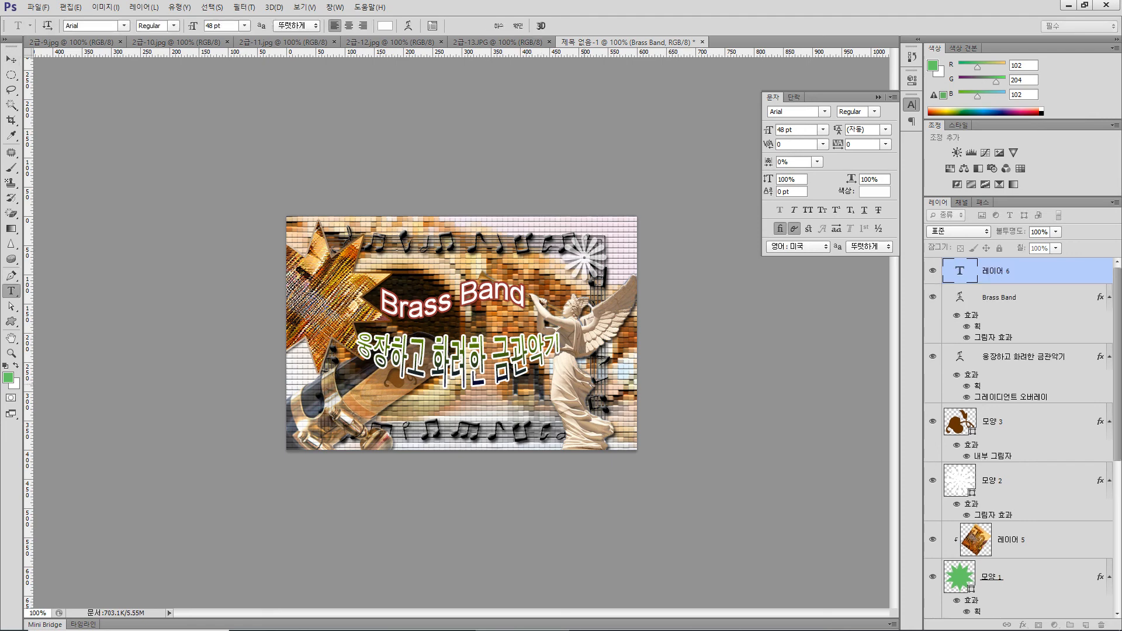
{"action": "type", "text": "rhk"}
{"action": "key", "text": "BackSpace"}
{"action": "key", "text": "BackSpace"}
{"action": "key", "text": "BackSpace"}
{"action": "type", "text": "ㄱㅏㄱ"}
{"action": "type", "text": "ㄴ악대"}
{"action": "type", "text": " 참가자 모집"}
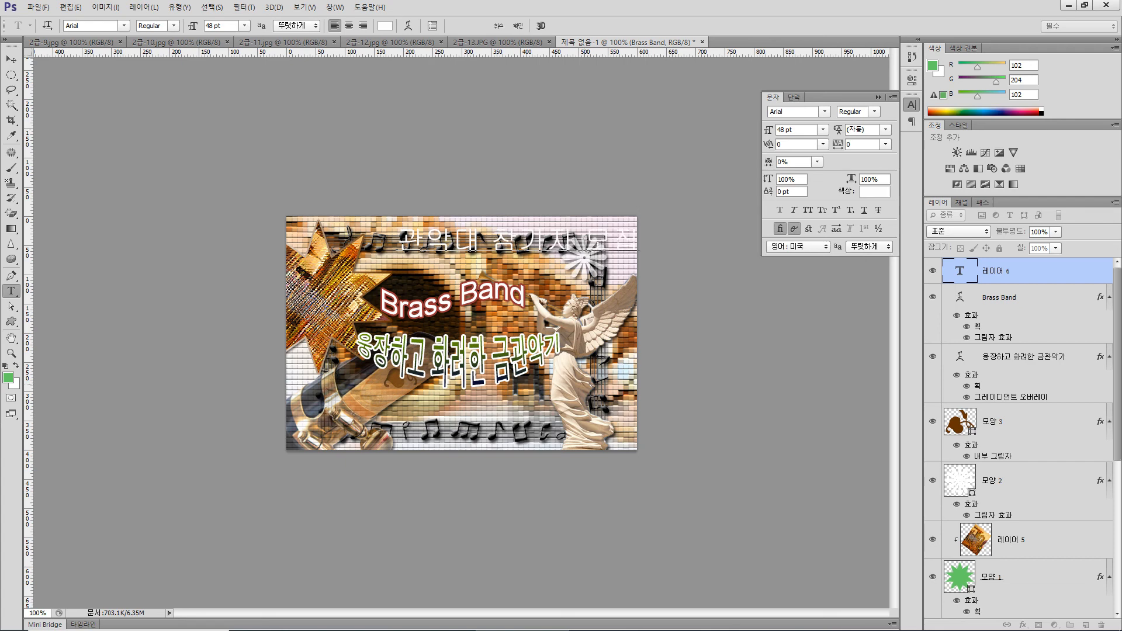
{"action": "left_click", "coordinate": [11, 59]}
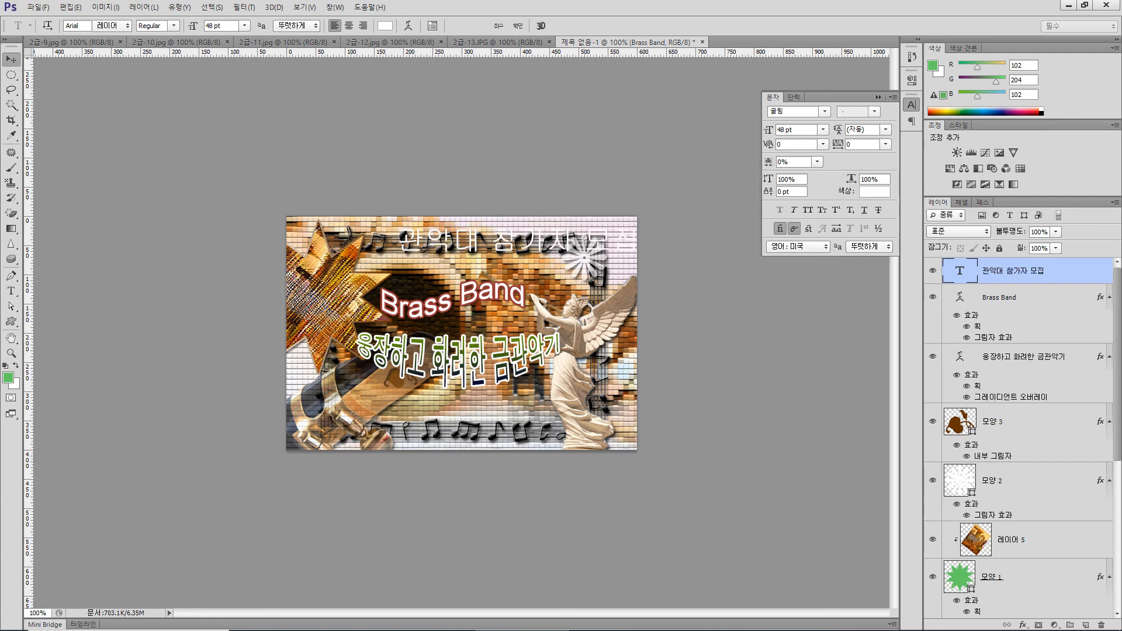
Format the 관악대 참가자 모집 text in 궁서 (Gungsuh) at 20 pt with the color 333399
{"action": "left_click", "coordinate": [825, 112]}
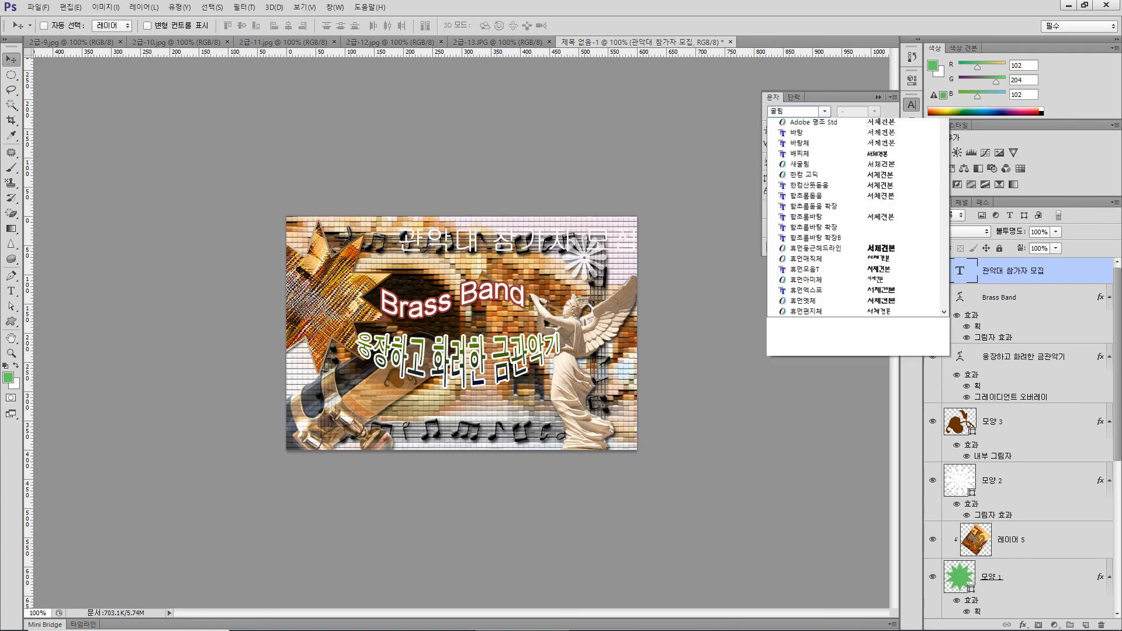
{"action": "key", "text": "Down"}
{"action": "key", "text": "Down"}
{"action": "key", "text": "Return"}
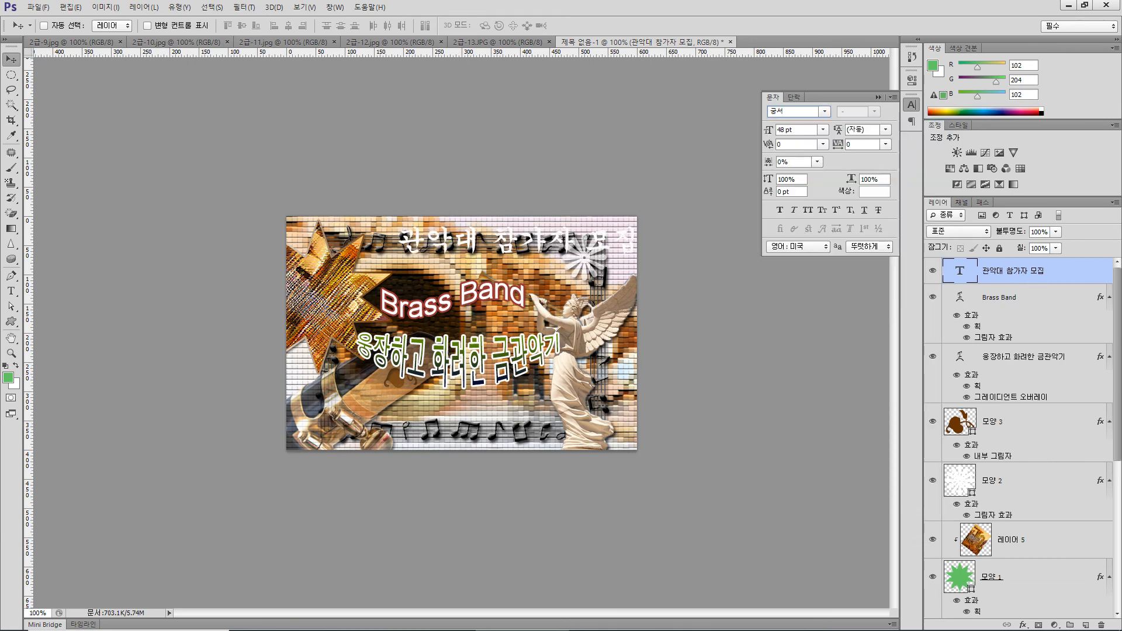
{"action": "double_click", "coordinate": [783, 130]}
{"action": "type", "text": "20"}
{"action": "key", "text": "Return"}
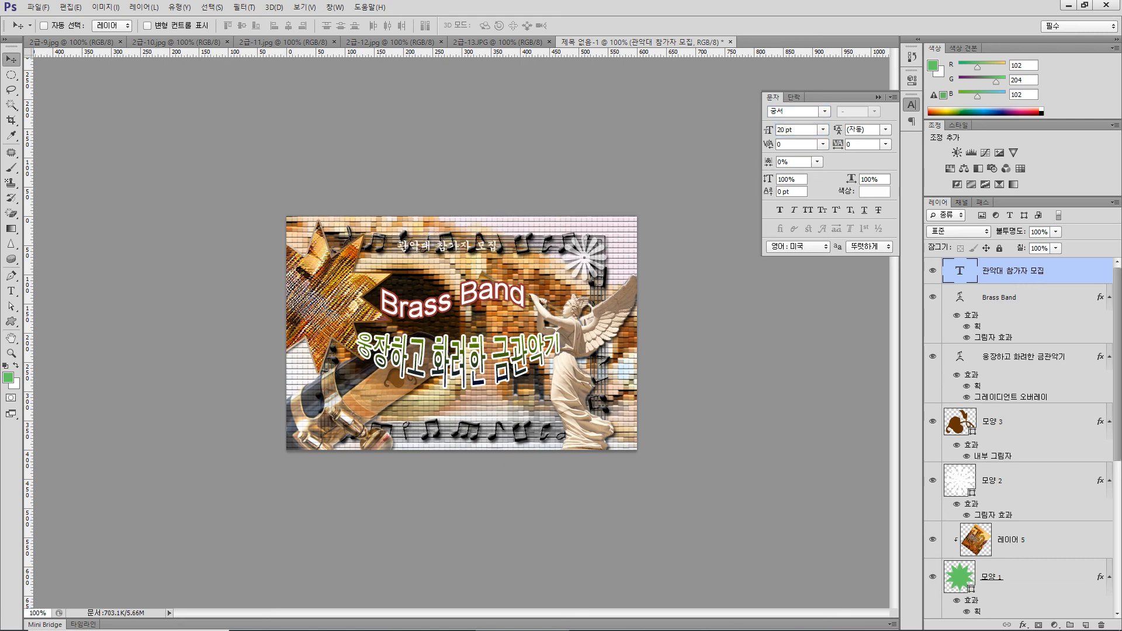
{"action": "left_click", "coordinate": [875, 192]}
{"action": "double_click", "coordinate": [394, 254]}
{"action": "type", "text": "333399"}
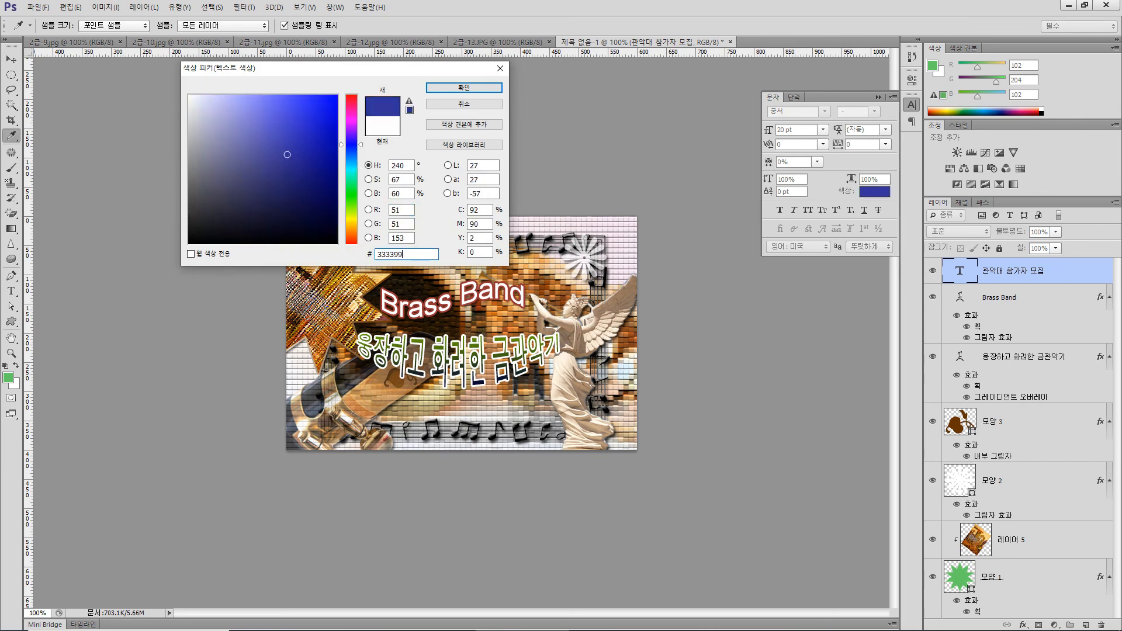
{"action": "key", "text": "Return"}
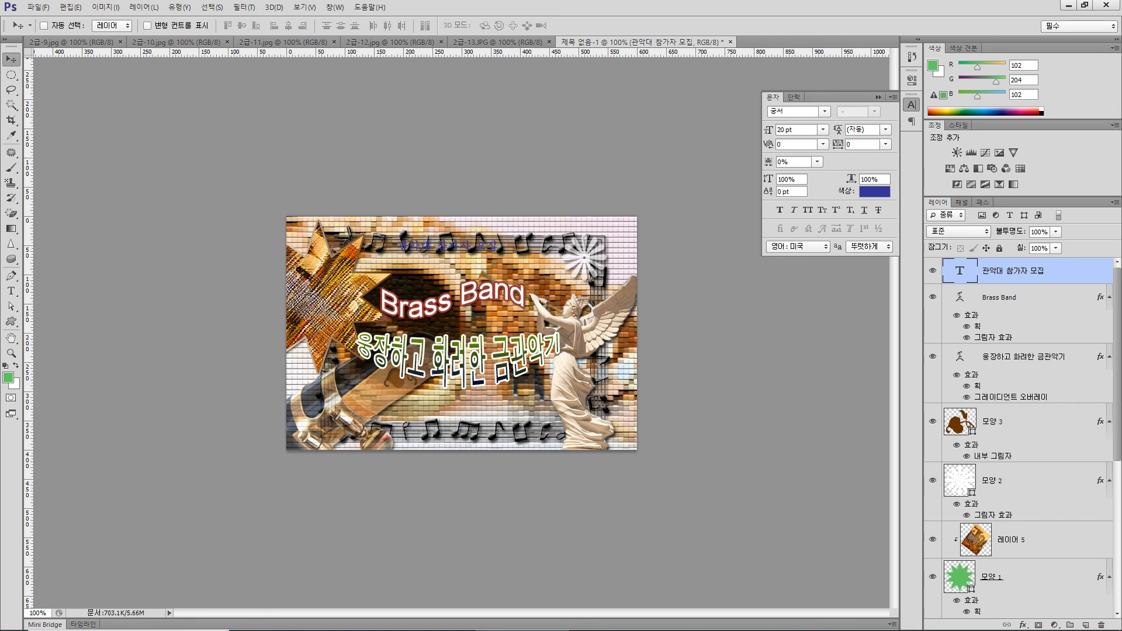
Add a 2 px outside Stroke in color ffffcc to the 관악대 참가자 모집 text
{"action": "left_click", "coordinate": [1023, 625]}
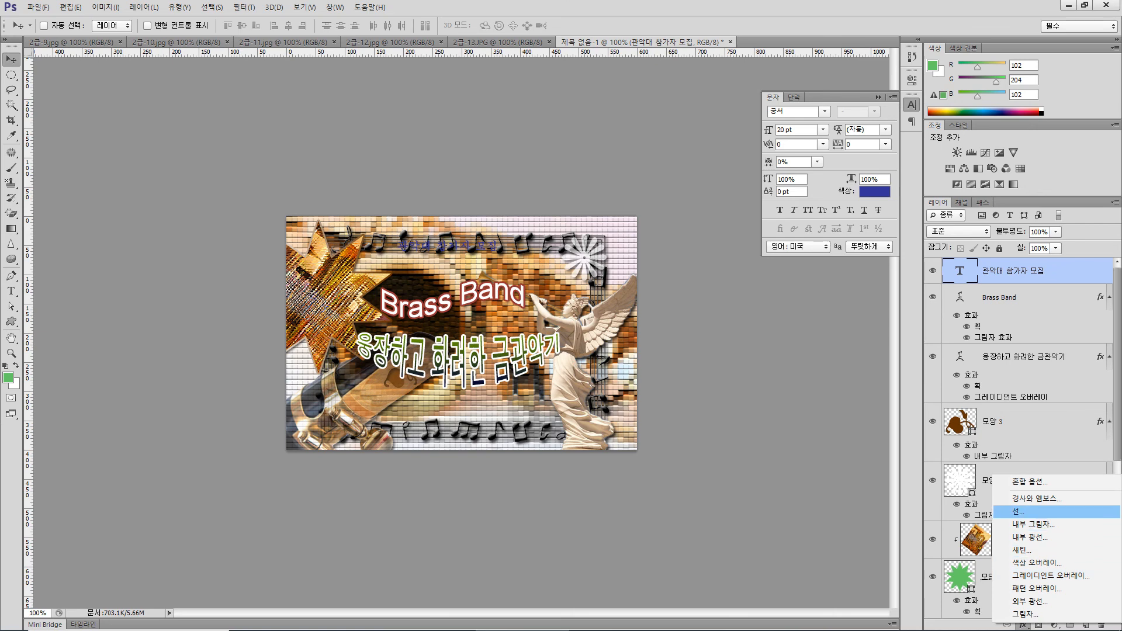
{"action": "left_click", "coordinate": [1015, 512]}
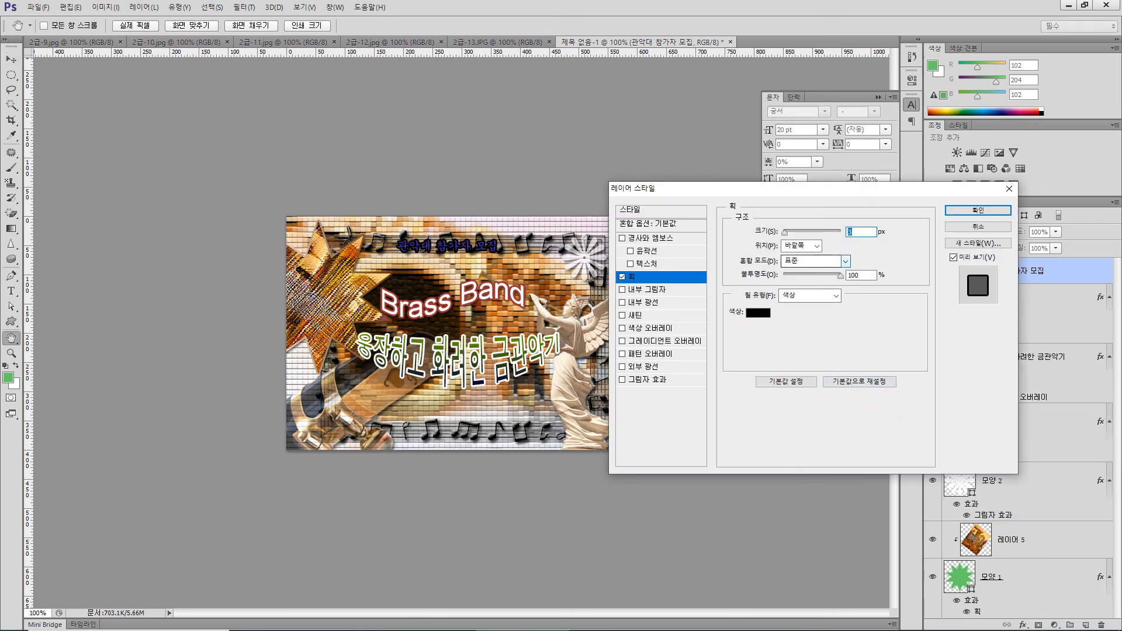
{"action": "type", "text": "2"}
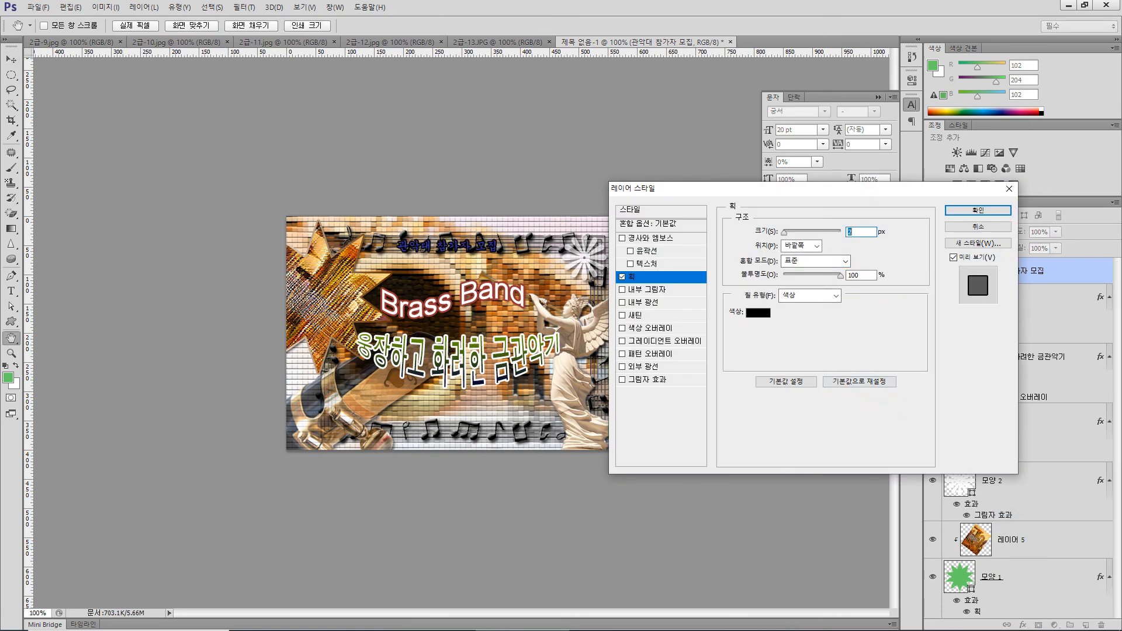
{"action": "left_click", "coordinate": [758, 312]}
{"action": "double_click", "coordinate": [392, 255]}
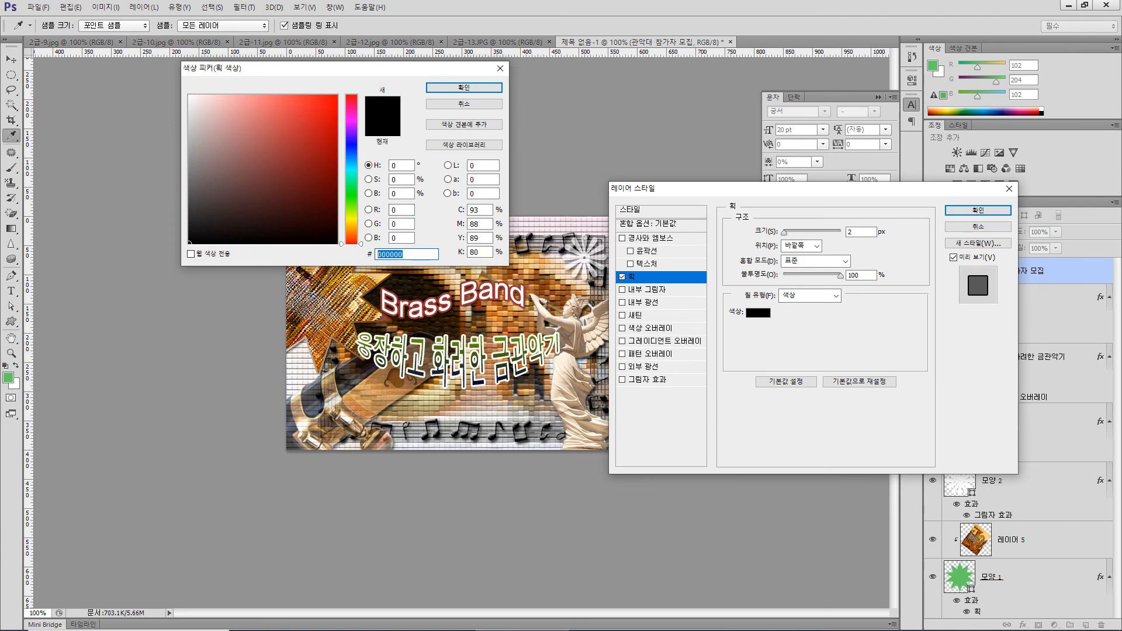
{"action": "type", "text": "ㄹㄹㄹㄹㅊ"}
{"action": "key", "text": "BackSpace"}
{"action": "key", "text": "BackSpace"}
{"action": "key", "text": "BackSpace"}
{"action": "key", "text": "BackSpace"}
{"action": "type", "text": "ffcc"}
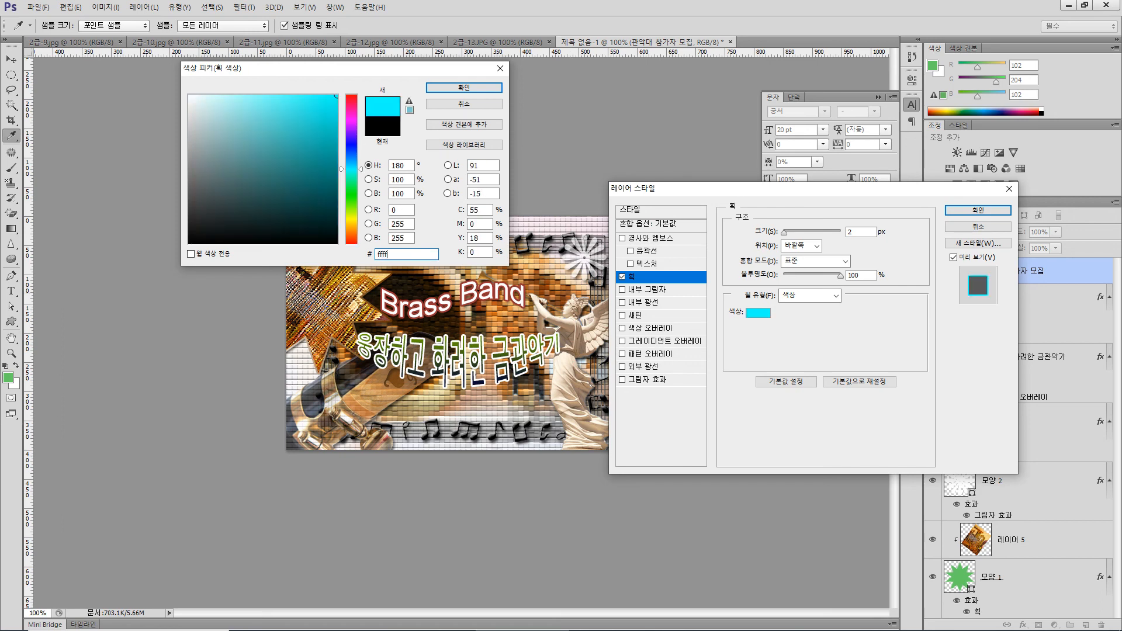
{"action": "key", "text": "Return"}
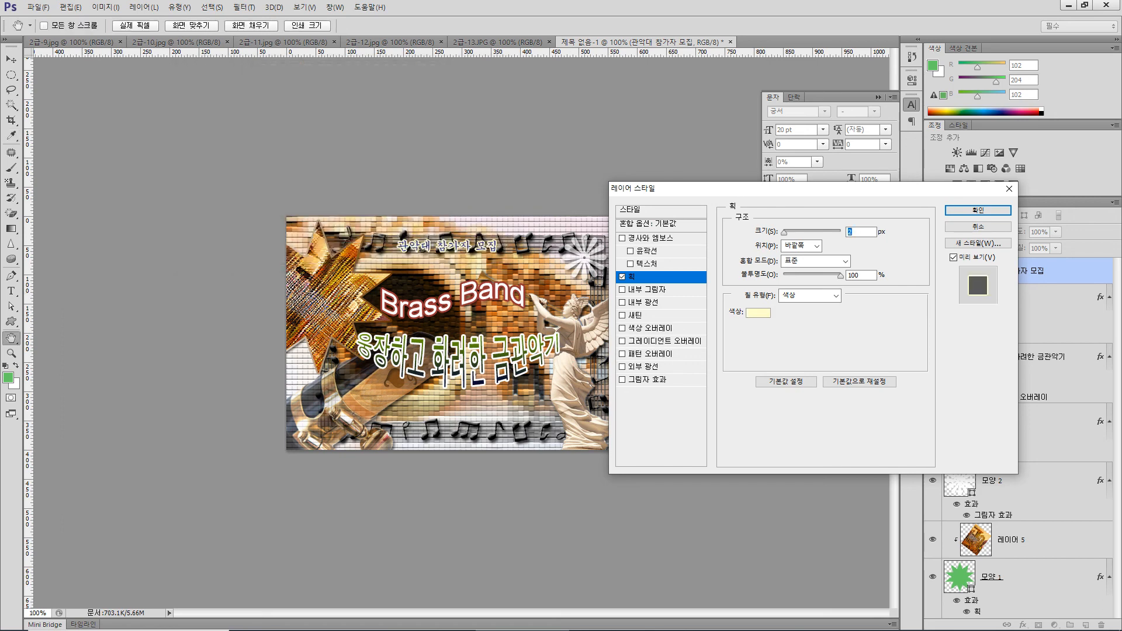
{"action": "key", "text": "Return"}
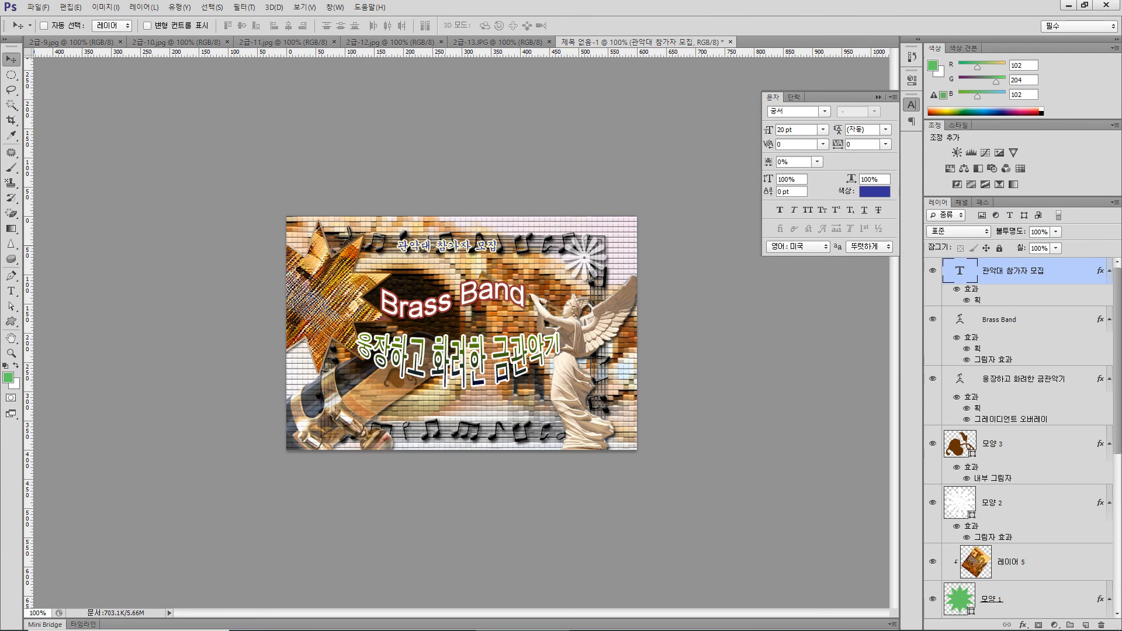
Move the 관악대 참가자 모집 text to the upper-left corner of the canvas and review its text color
{"action": "left_click_drag", "start_coordinate": [449, 243], "coordinate": [345, 228]}
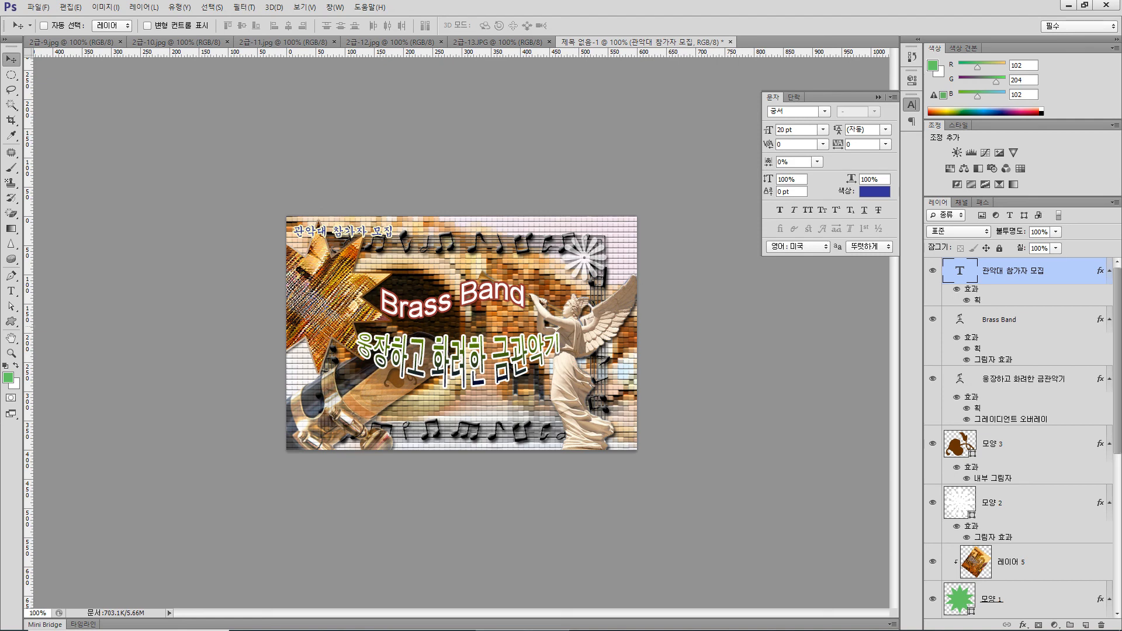
{"action": "left_click", "coordinate": [875, 191]}
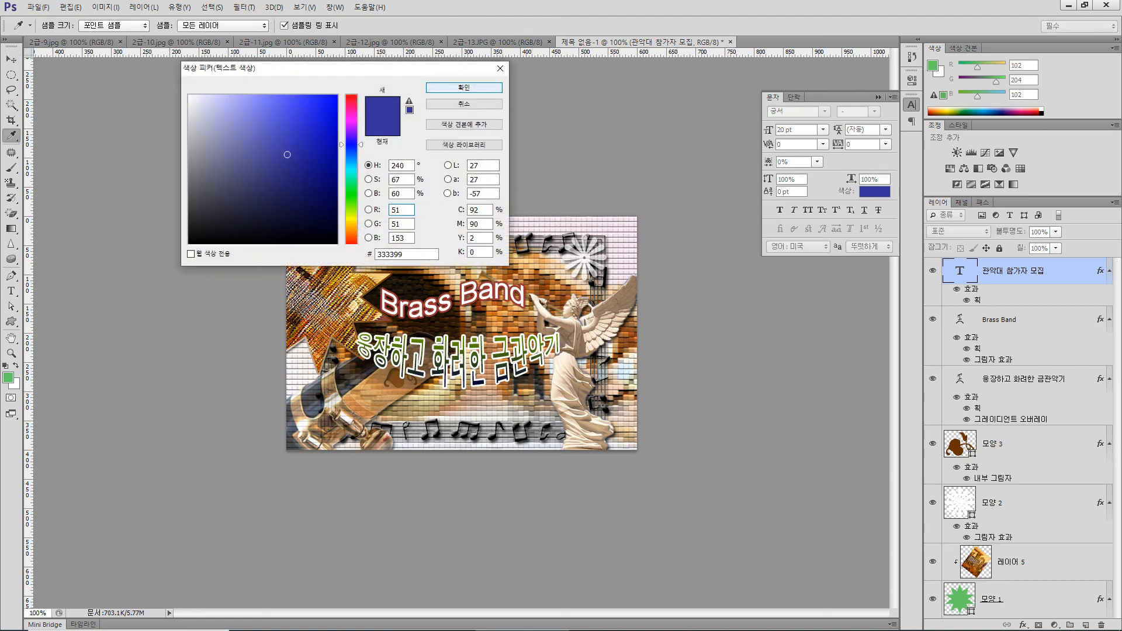
{"action": "key", "text": "Return"}
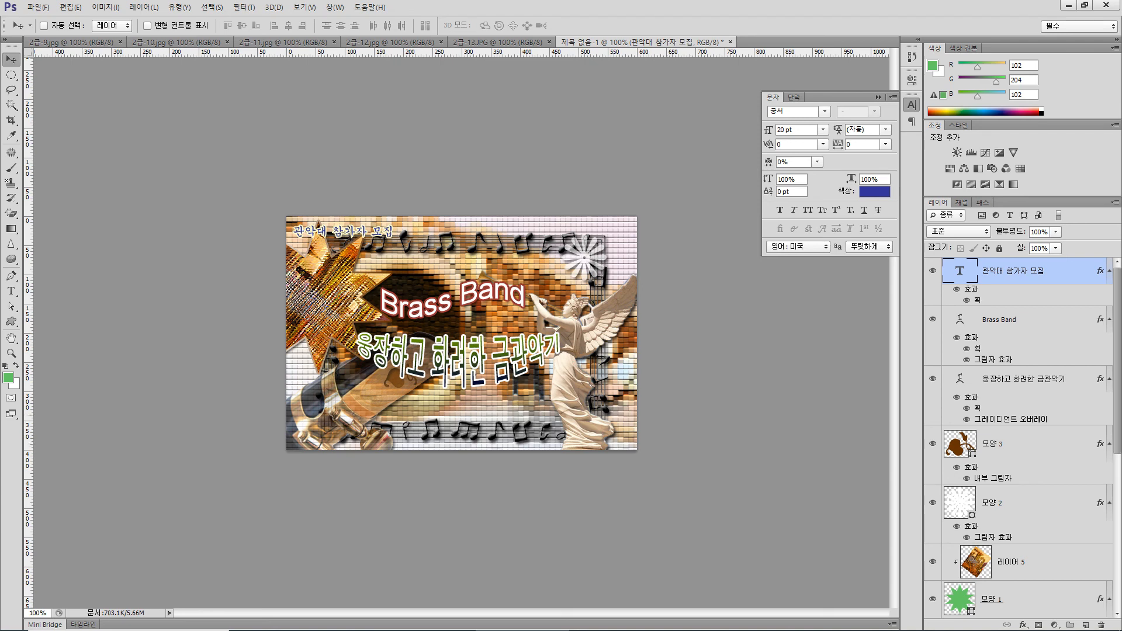
Export the composition for web as a quality 100 JPEG named 수험번호-이름-4.jpg in the 문서 folder, replacing the existing file
{"action": "left_click", "coordinate": [38, 7]}
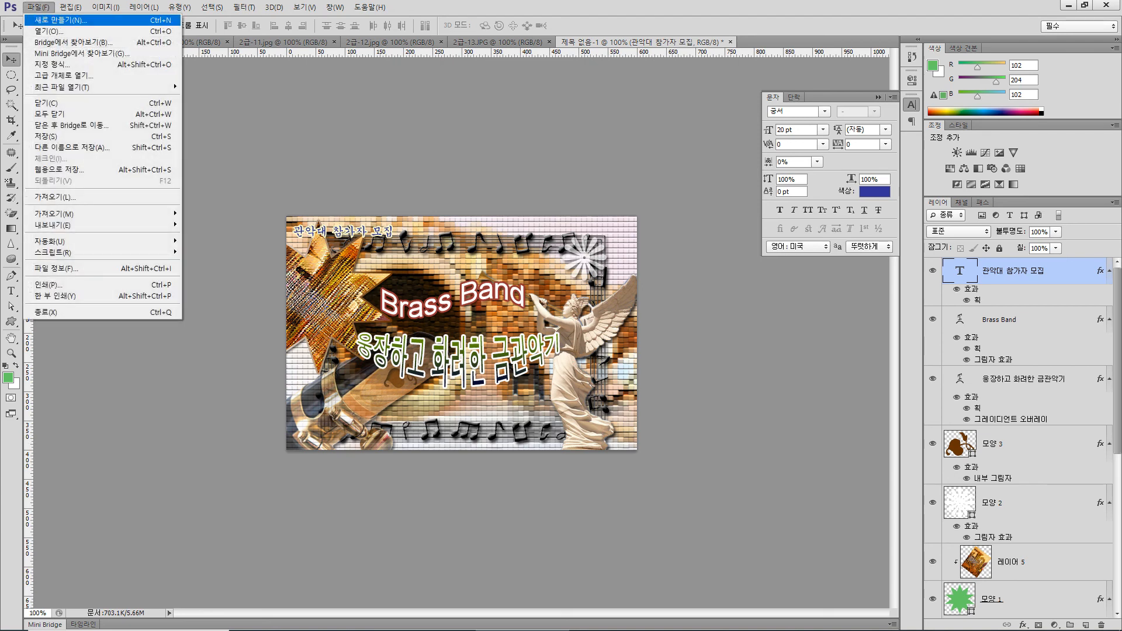
{"action": "left_click", "coordinate": [59, 169]}
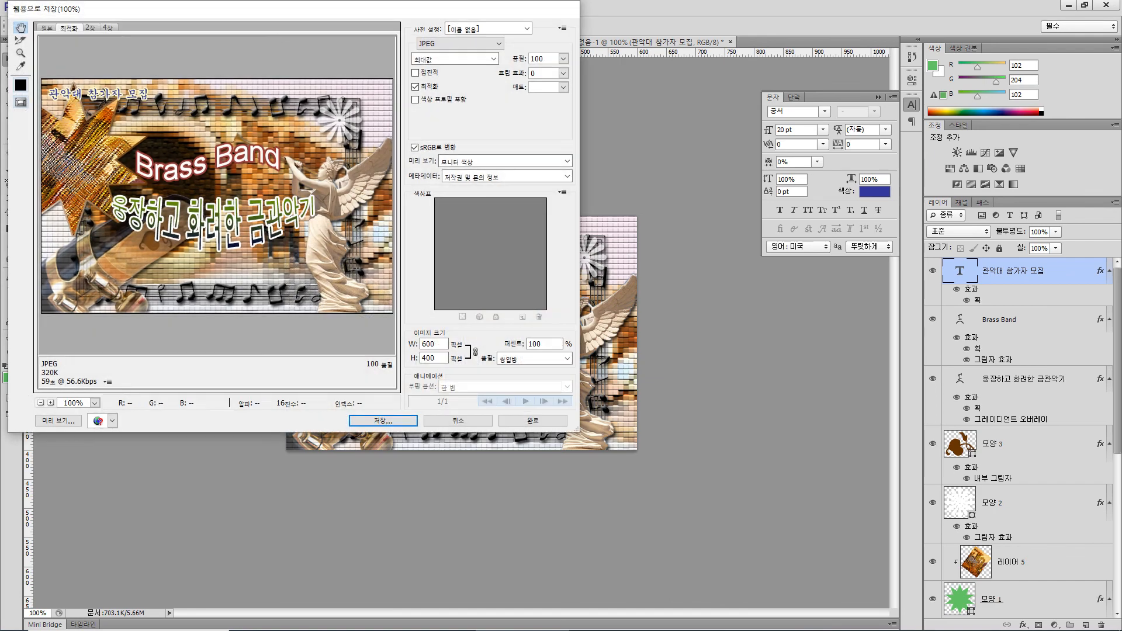
{"action": "left_click", "coordinate": [383, 420]}
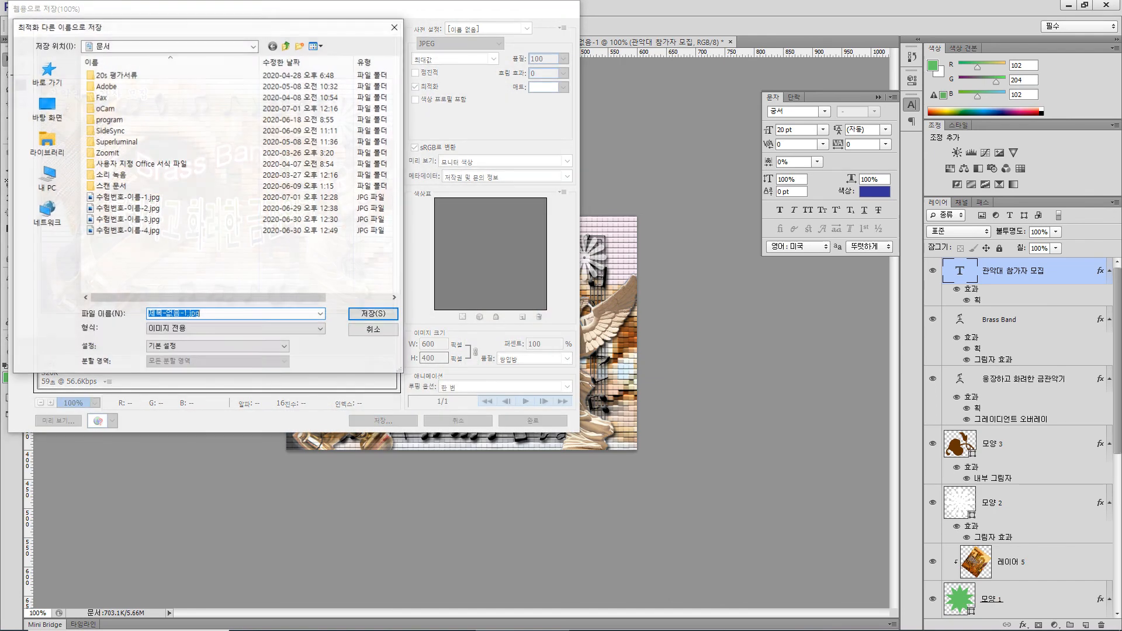
{"action": "left_click", "coordinate": [129, 230]}
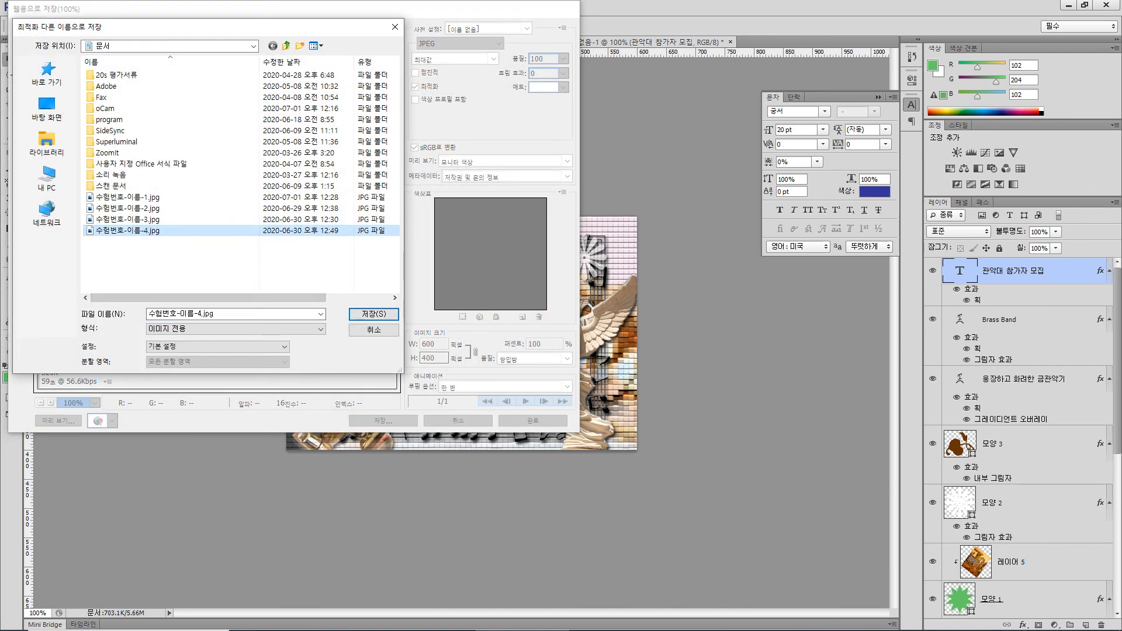
{"action": "left_click", "coordinate": [374, 314]}
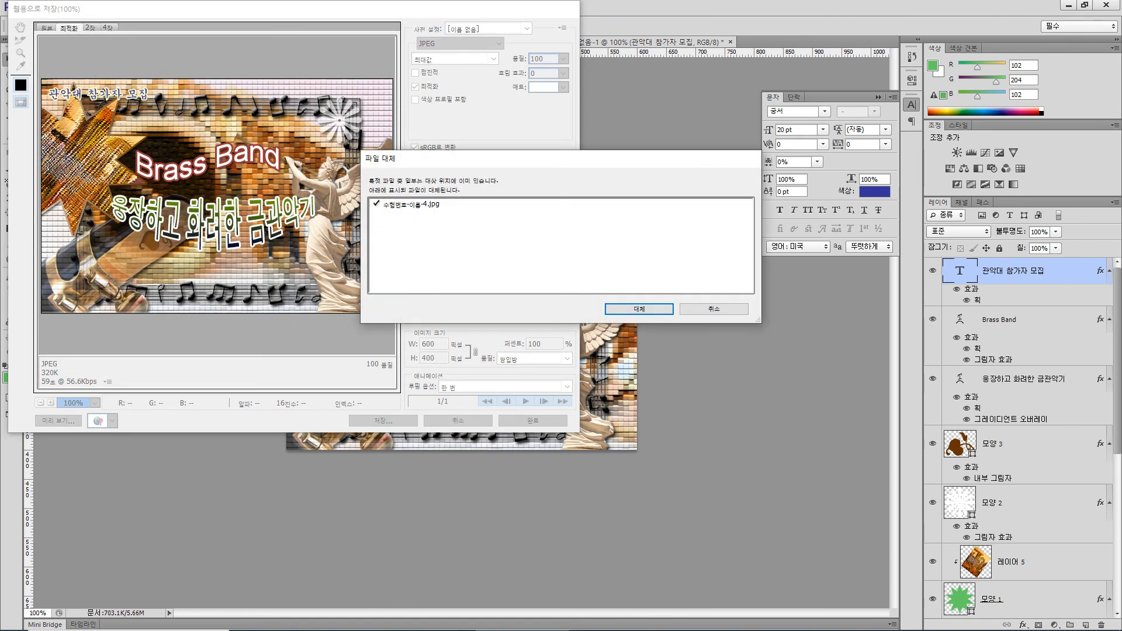
{"action": "left_click", "coordinate": [638, 309]}
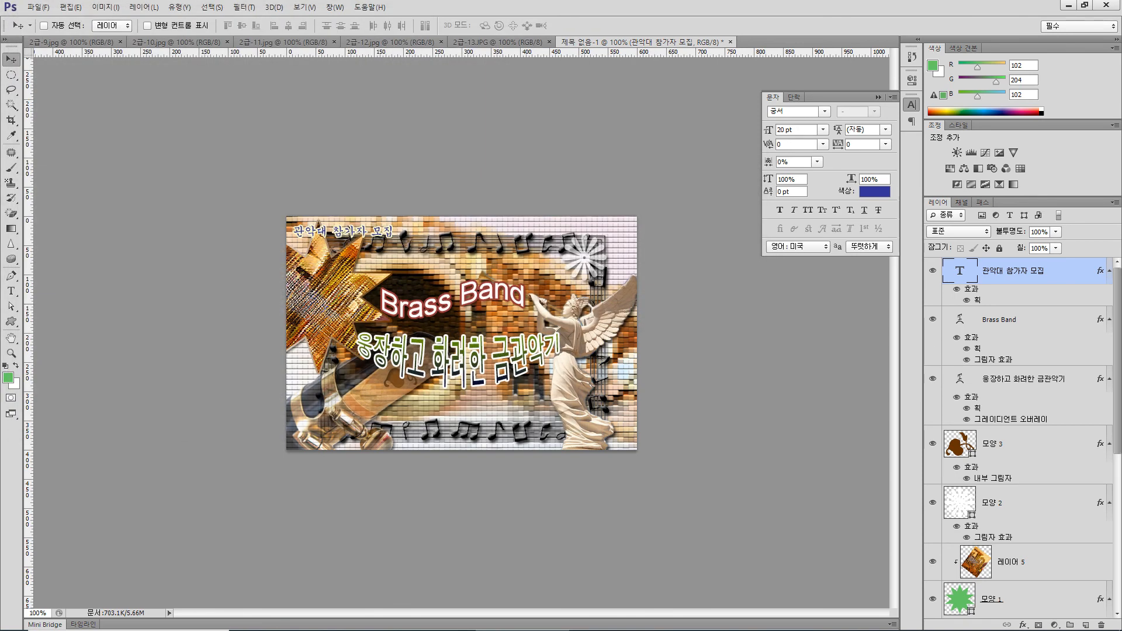
Resize the image to a width of 60 px with proportions constrained
{"action": "left_click", "coordinate": [105, 7]}
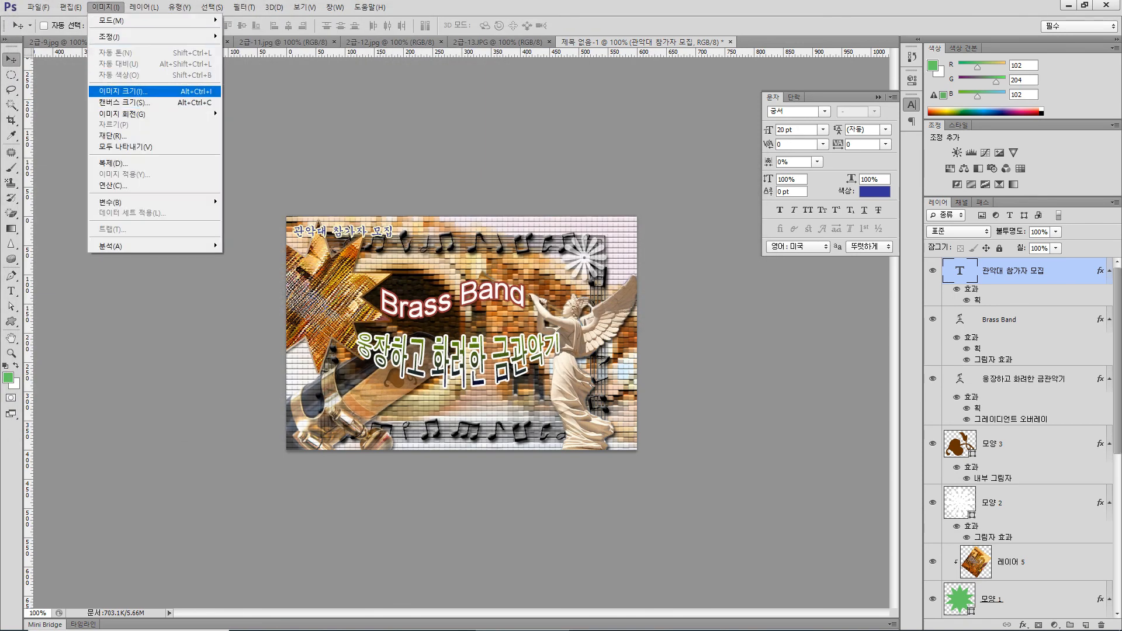
{"action": "left_click", "coordinate": [122, 91]}
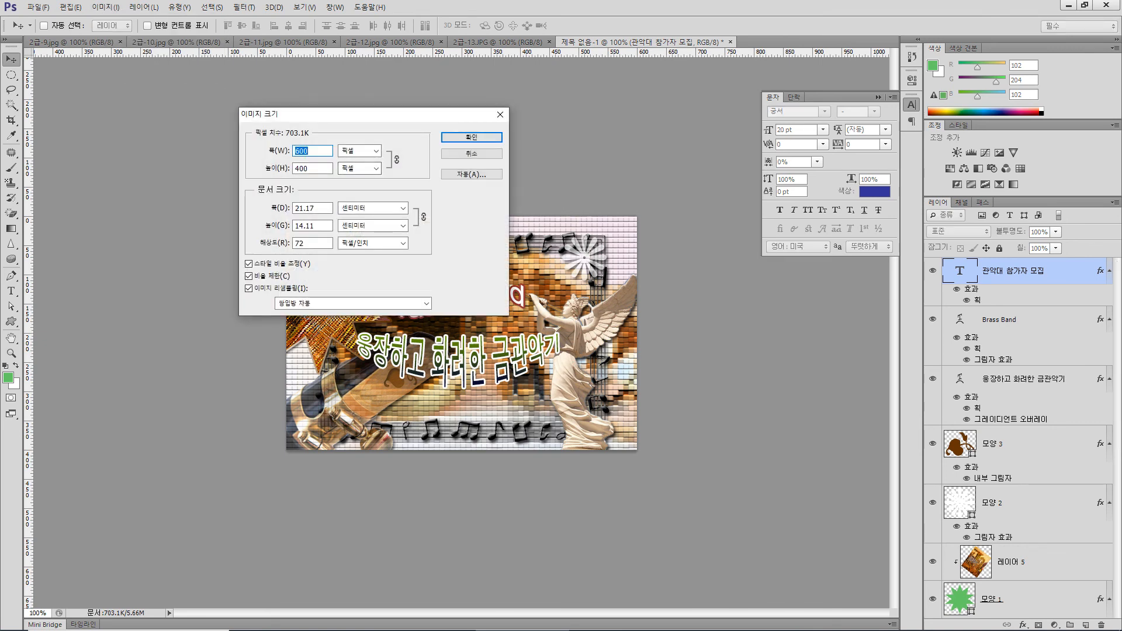
{"action": "type", "text": "60"}
{"action": "key", "text": "Return"}
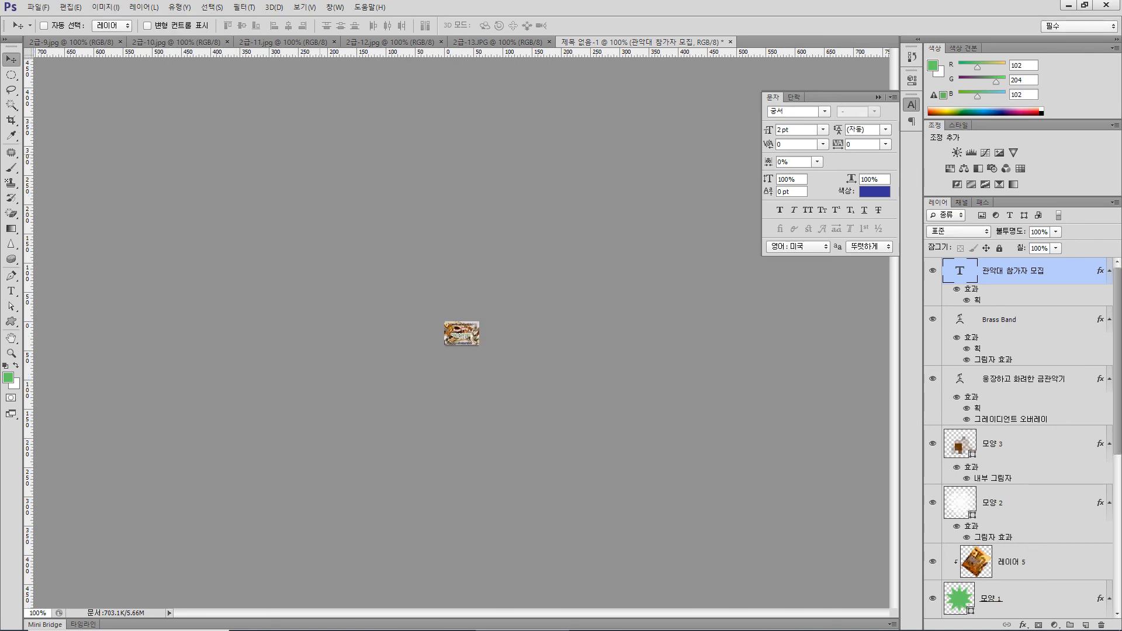
Save the reduced document with its layers as 수험번호-이름-4.psd in the 문서 folder, replacing the existing file
{"action": "left_click", "coordinate": [38, 7]}
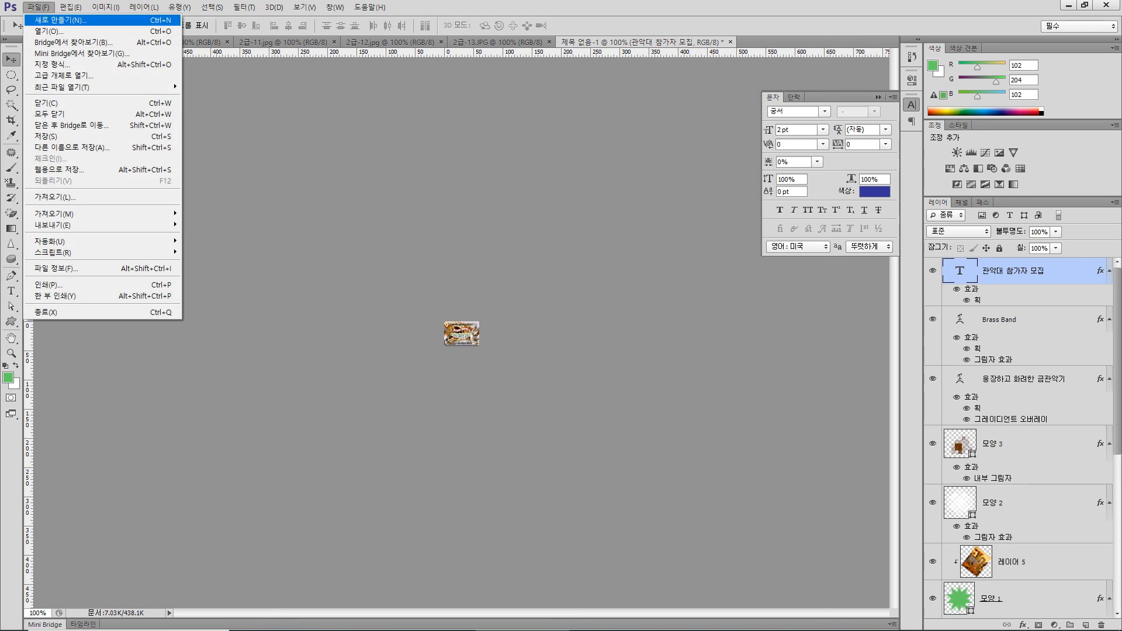
{"action": "left_click", "coordinate": [47, 136]}
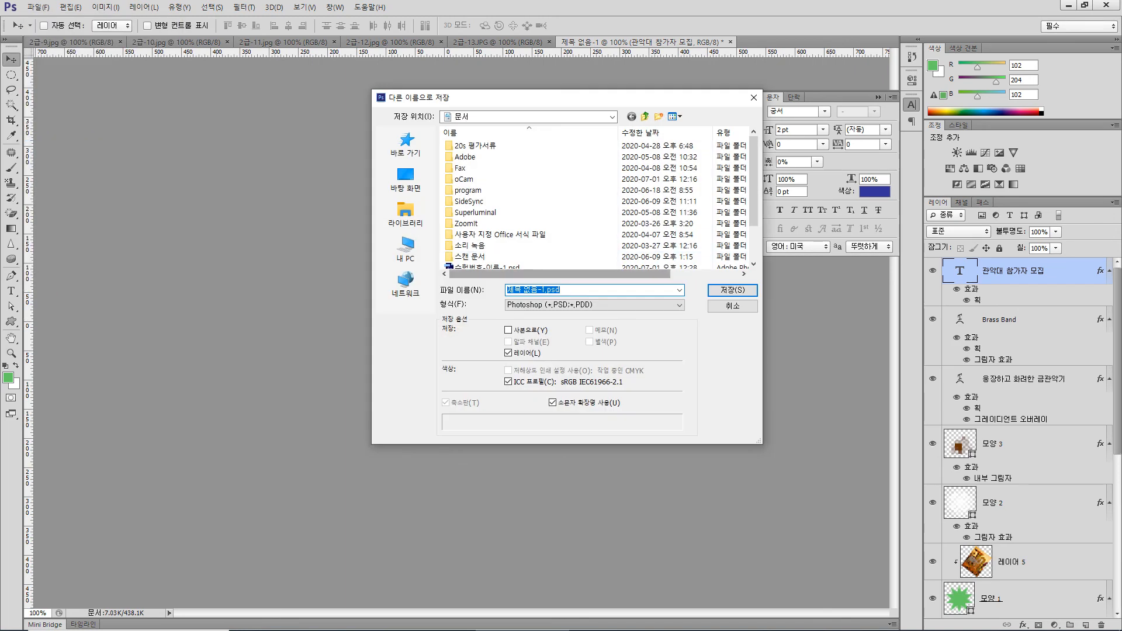
{"action": "scroll", "coordinate": [579, 245], "scroll_direction": "down", "scroll_amount": 3}
{"action": "left_click", "coordinate": [502, 257]}
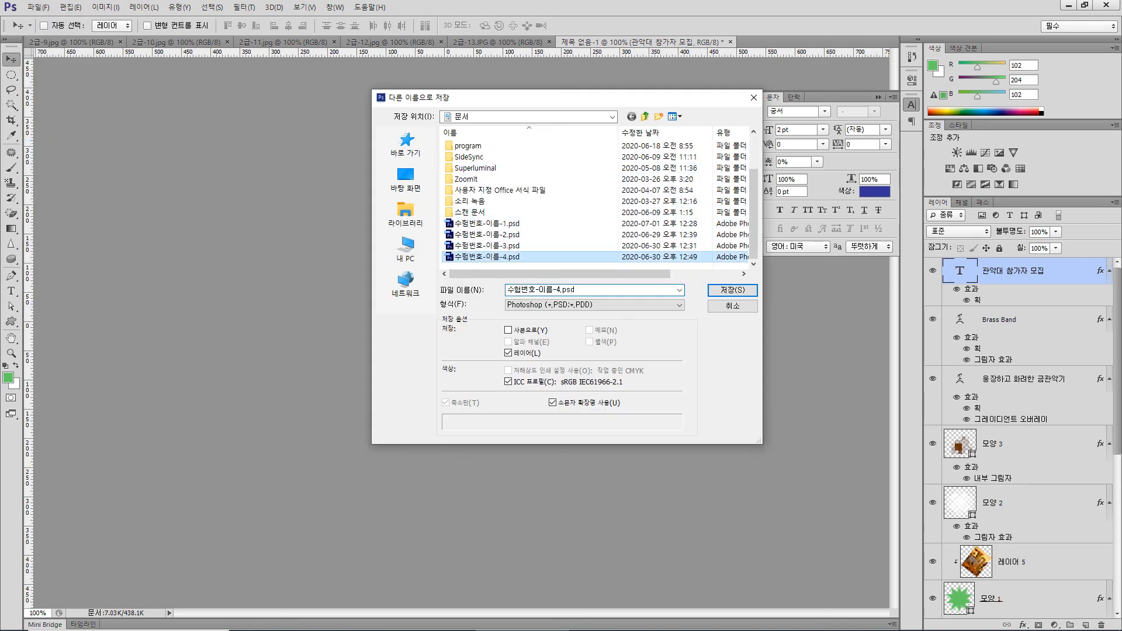
{"action": "left_click", "coordinate": [733, 290]}
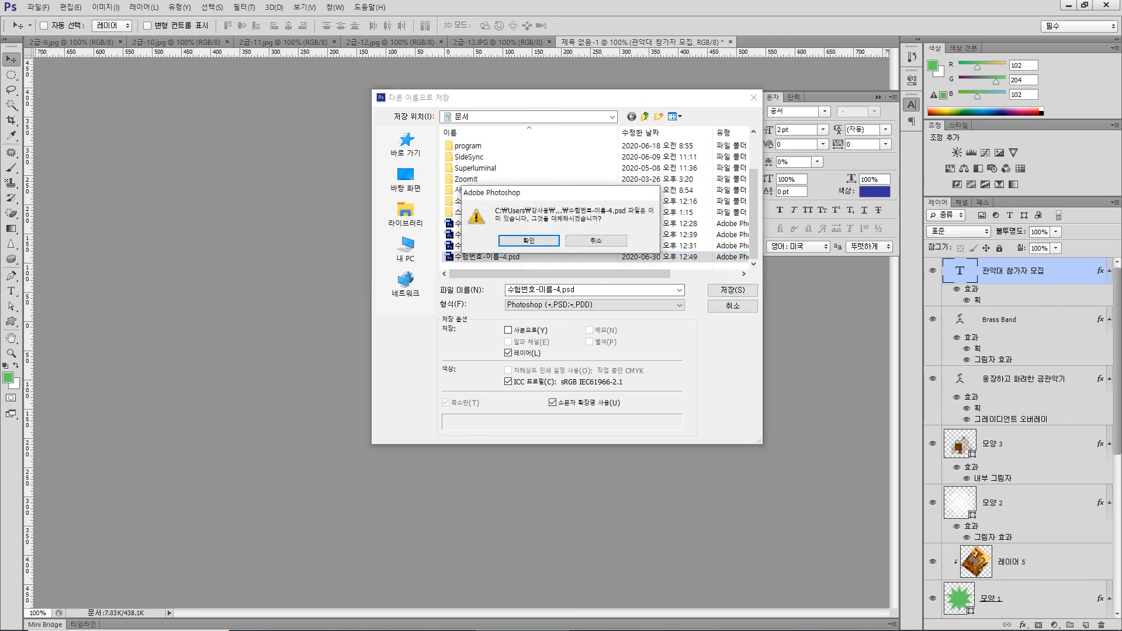
{"action": "key", "text": "Return"}
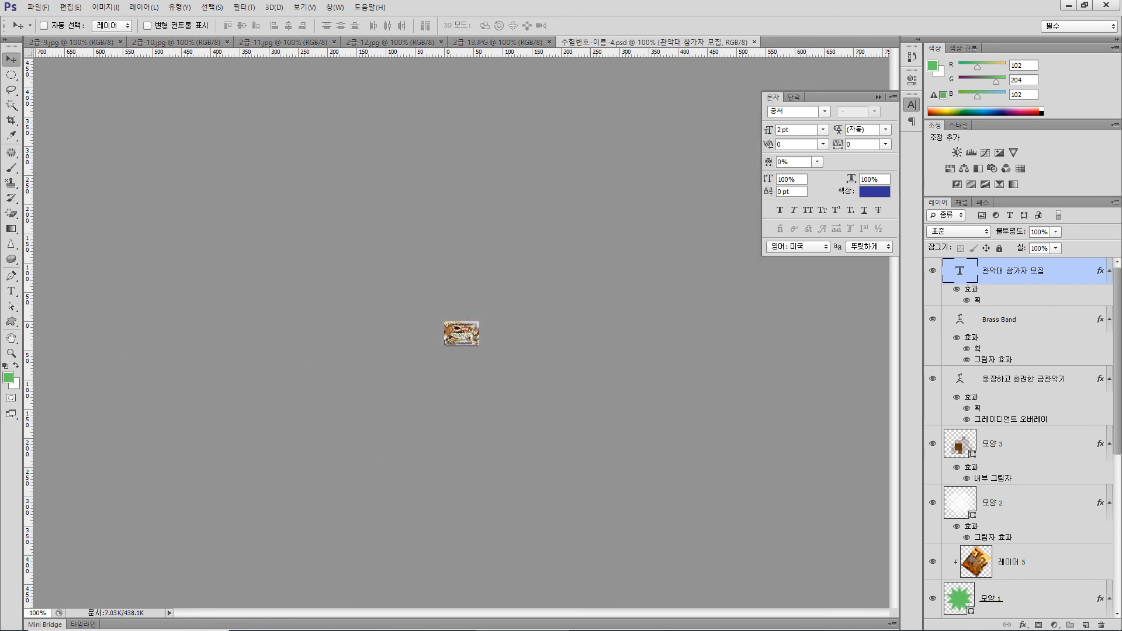